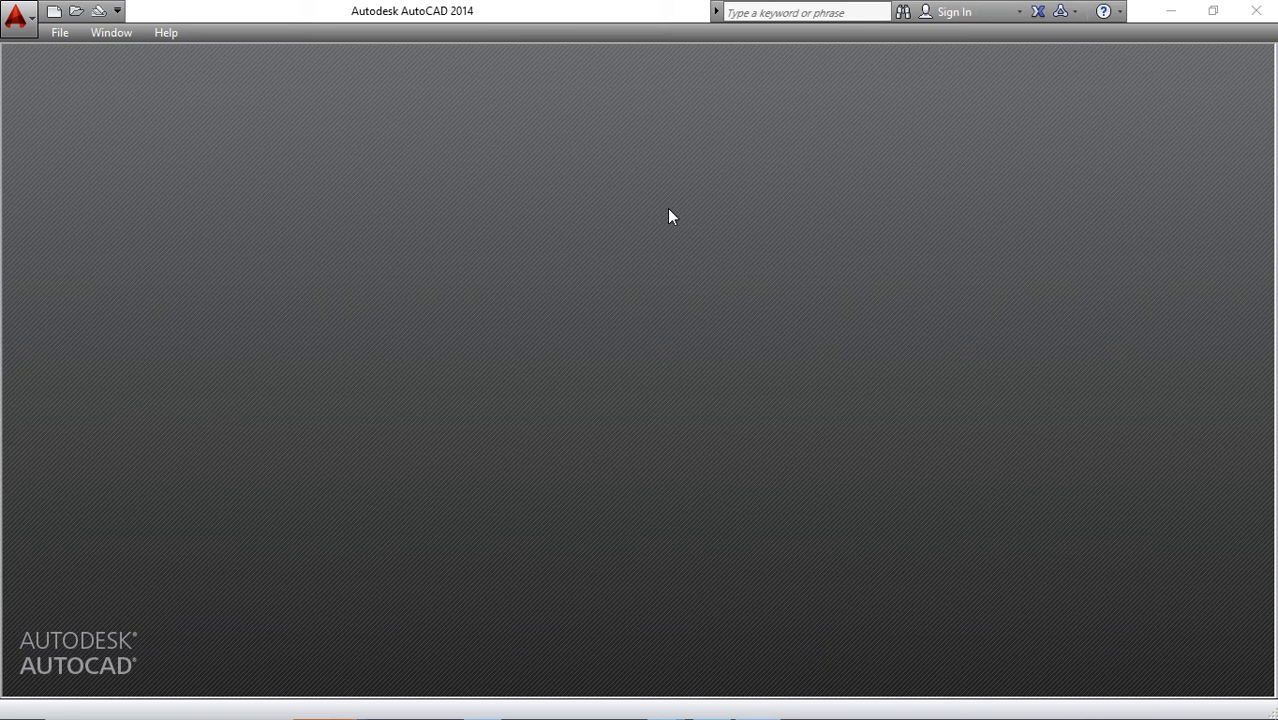
Step: Start a new drawing, Drawing2, from the acad -Named Plot Styles template
click(56, 22)
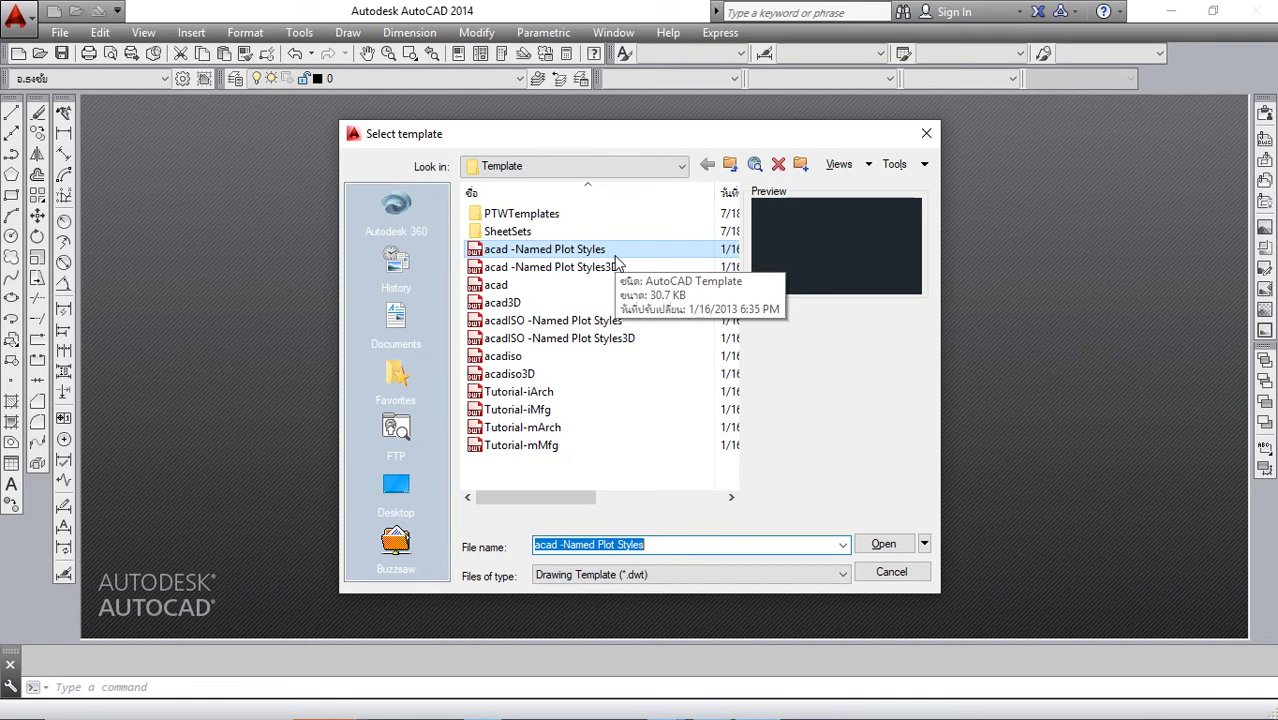
click(884, 545)
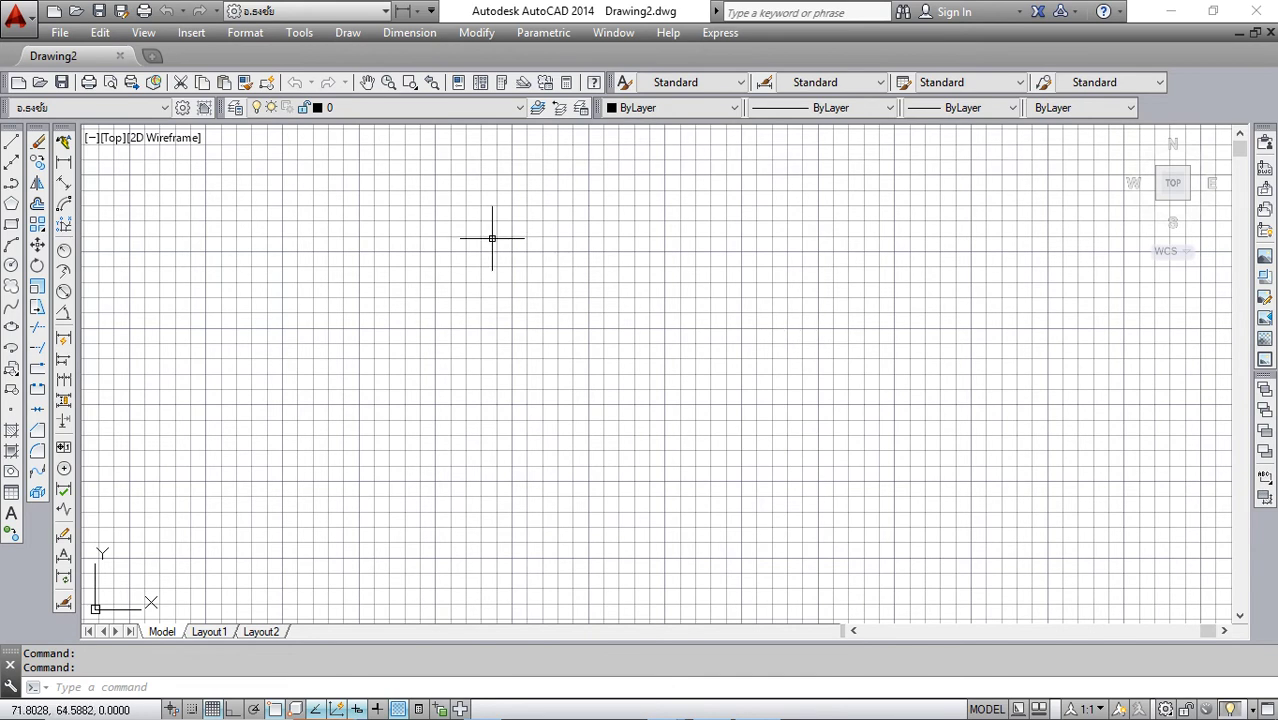
Step: Turn off the grid with F7 and set the STARTUP variable to 1
key(F7)
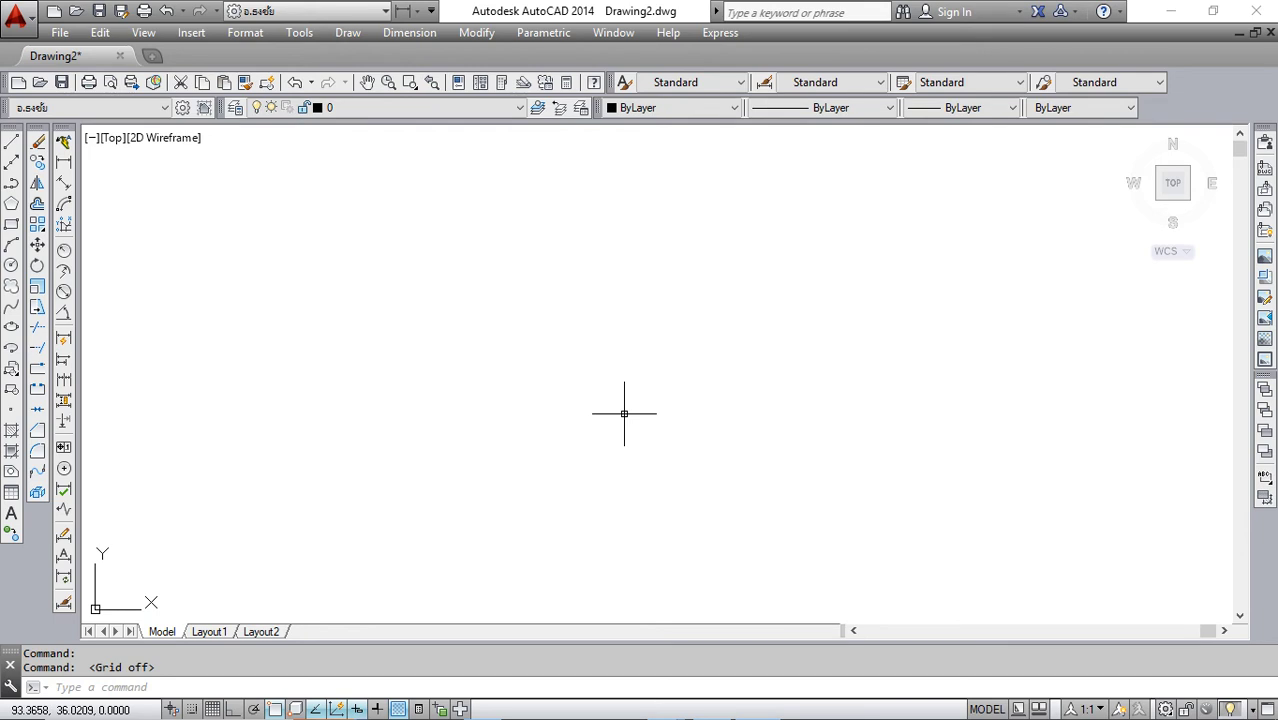
text(sta)
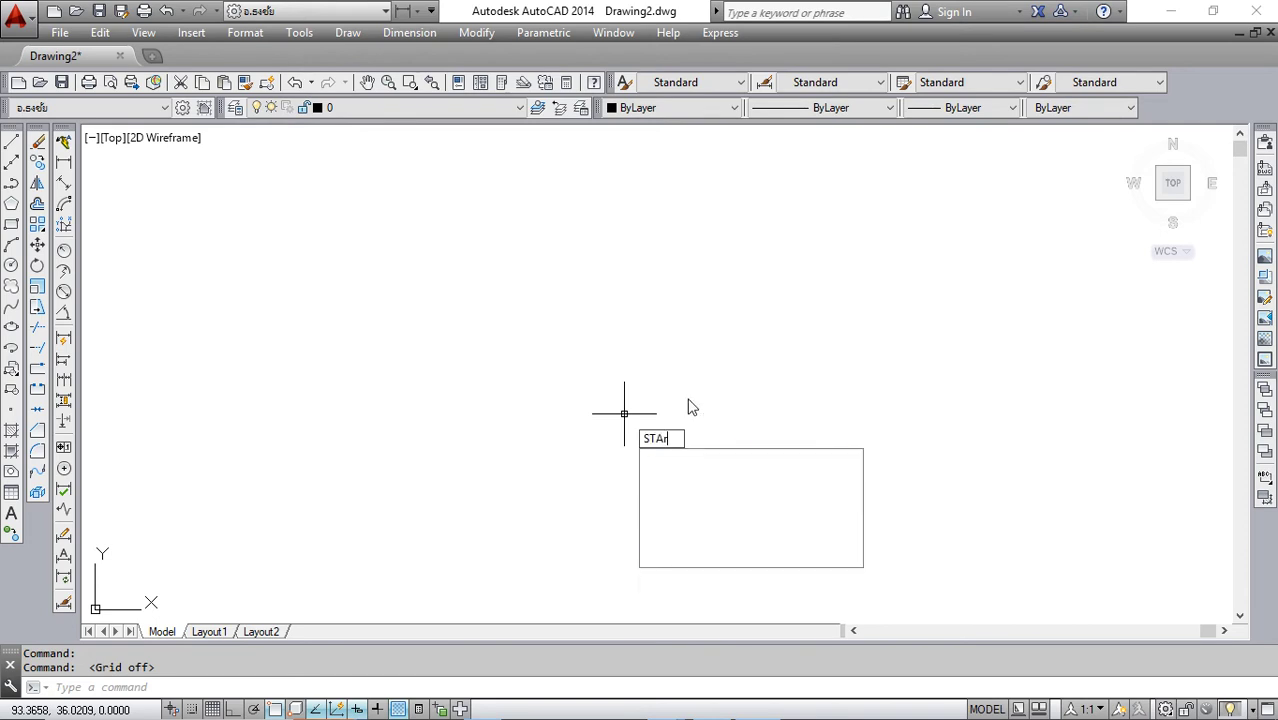
text(r)
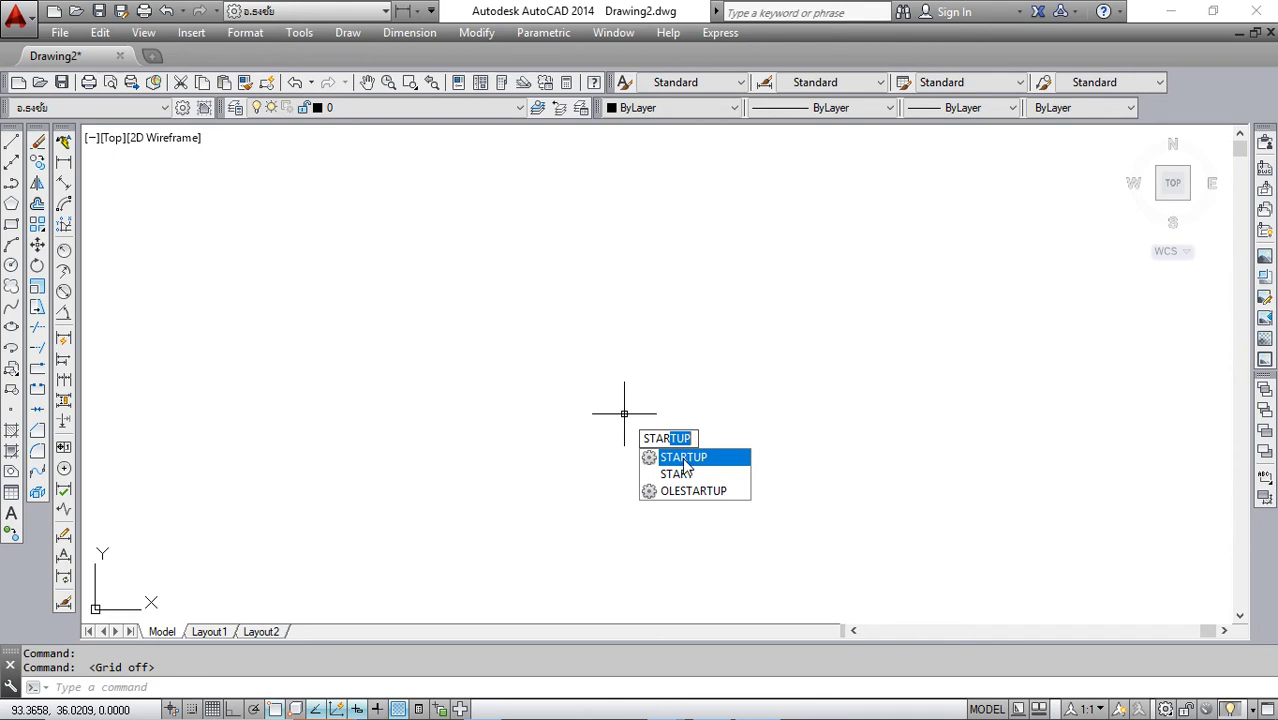
click(684, 459)
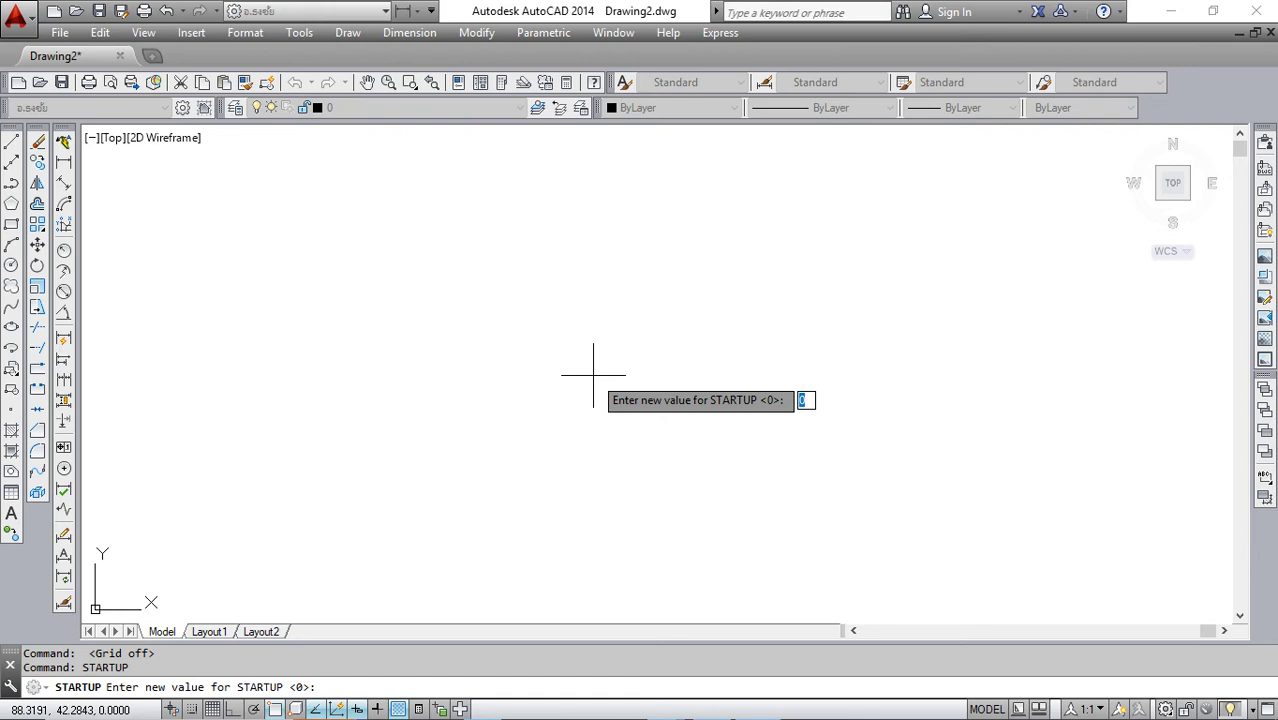
text(1)
key(Return)
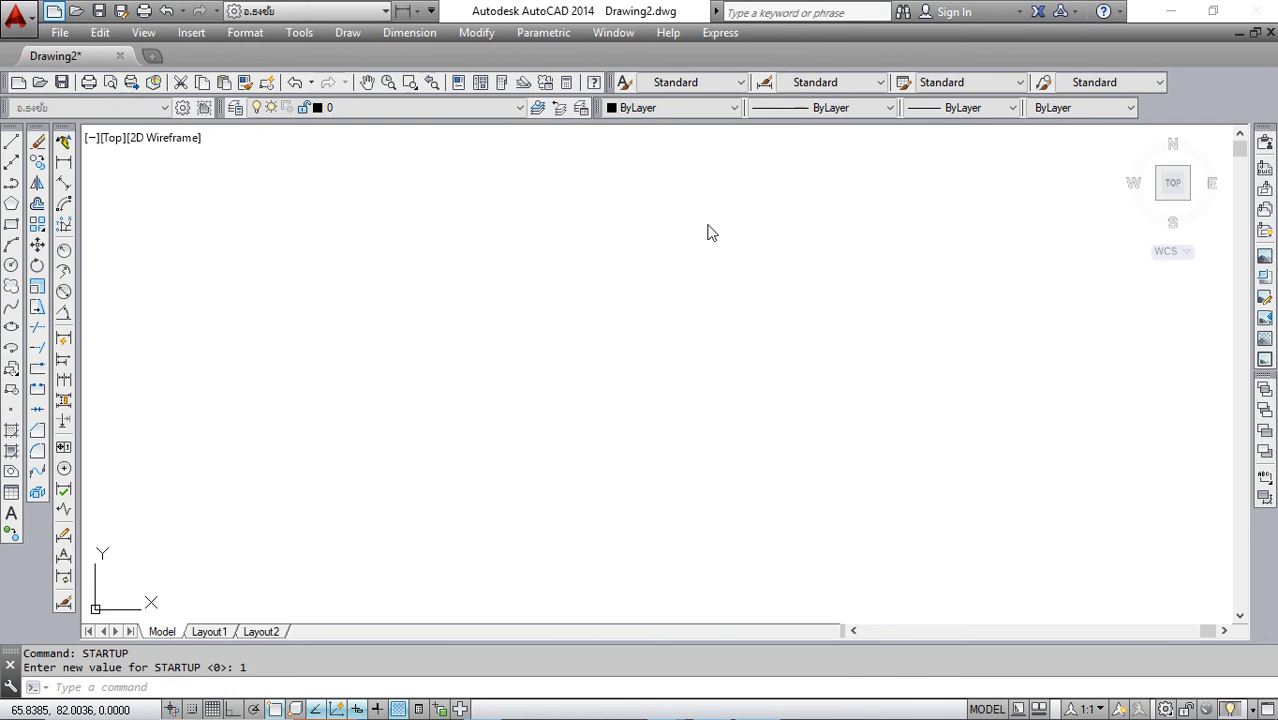
Step: Create a new drawing, Drawing3, using Start from Scratch with Metric settings
key(ctrl+n)
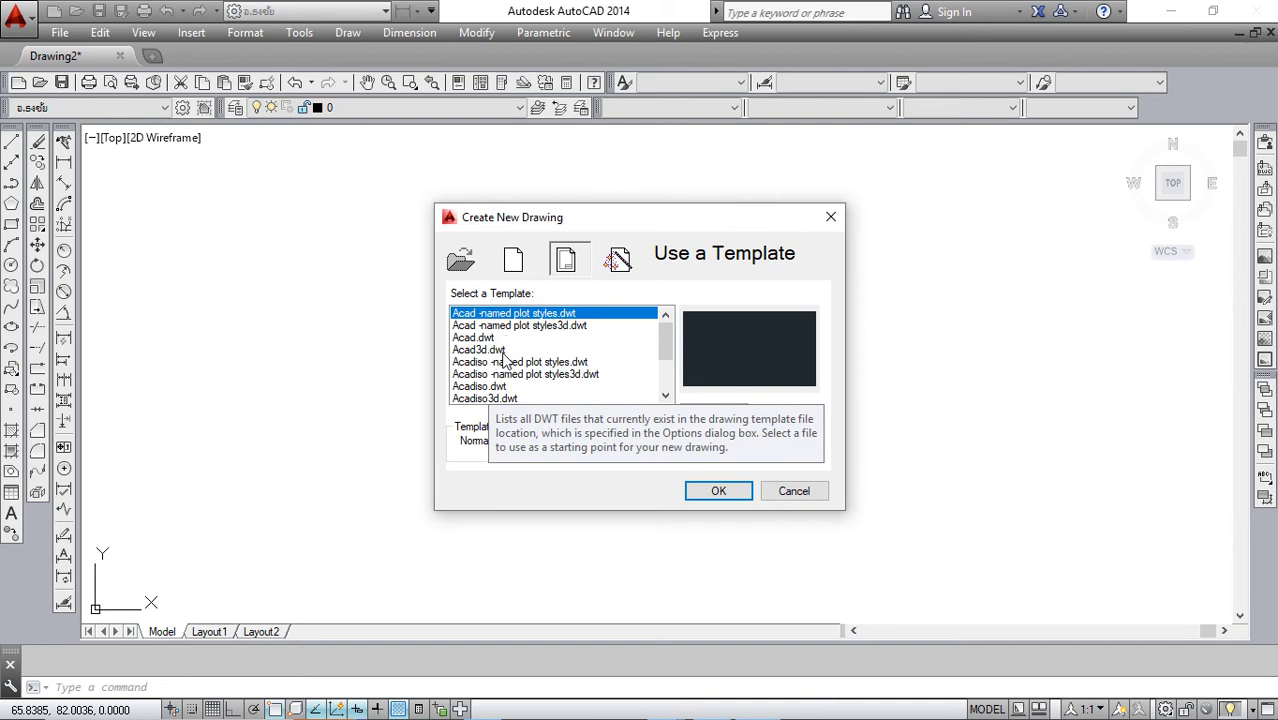
click(514, 260)
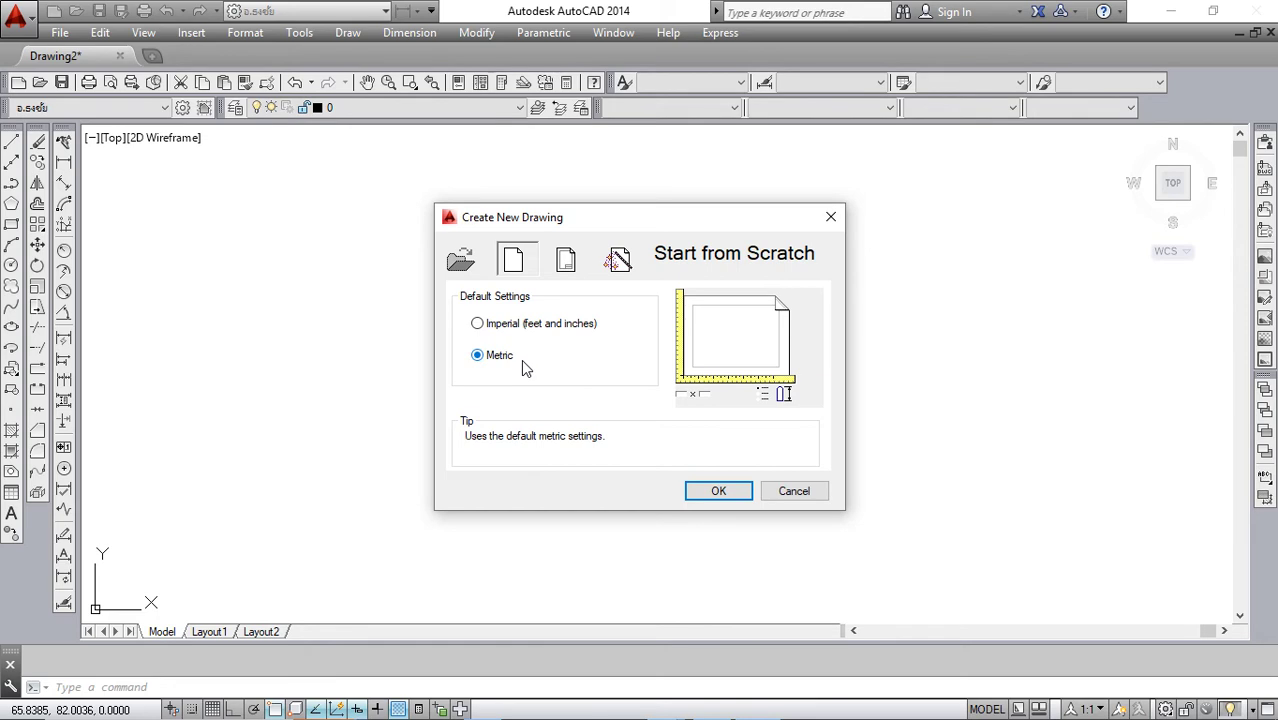
click(568, 261)
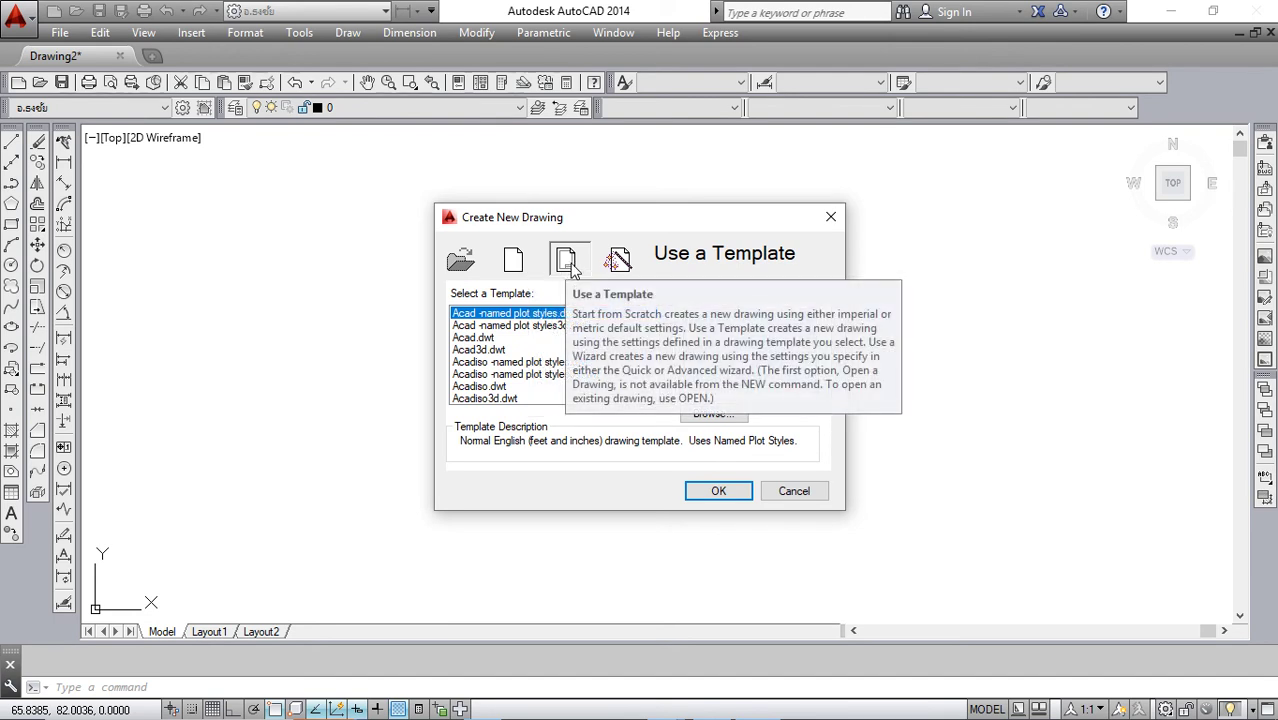
click(512, 268)
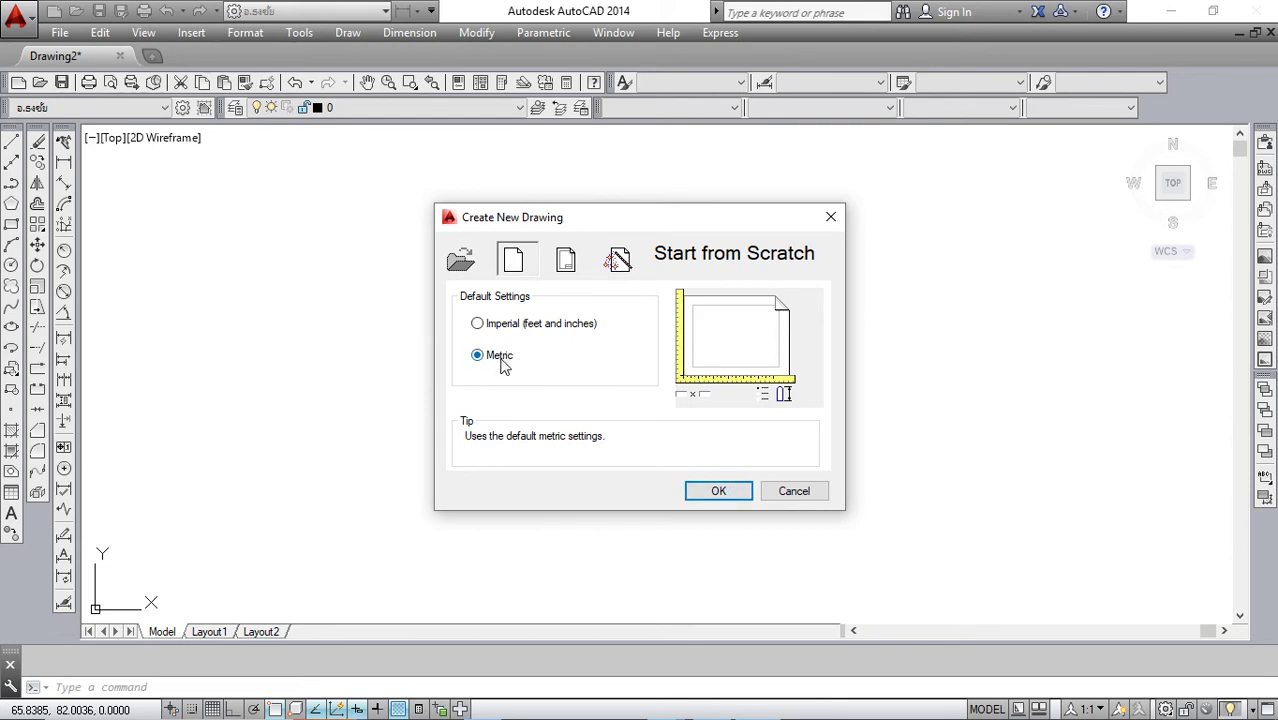
click(719, 492)
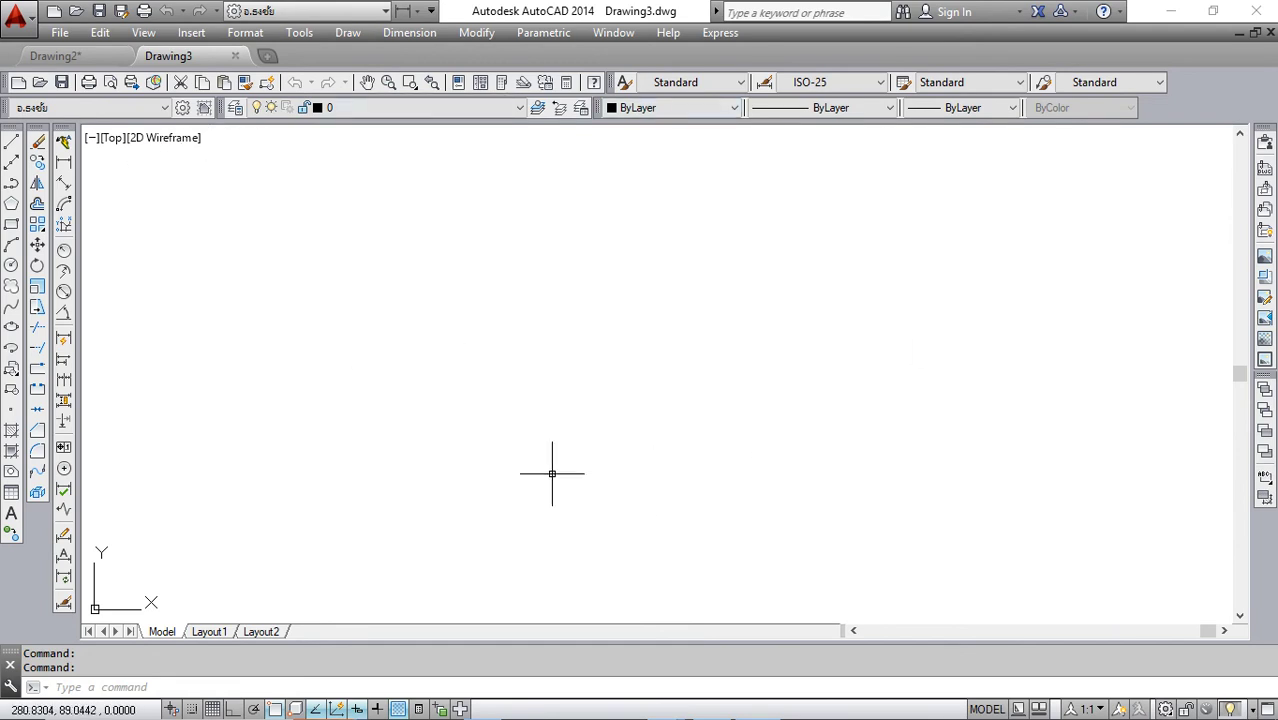
Step: Switch to the Drafting & Annotation workspace and close the connection error panel
click(1172, 704)
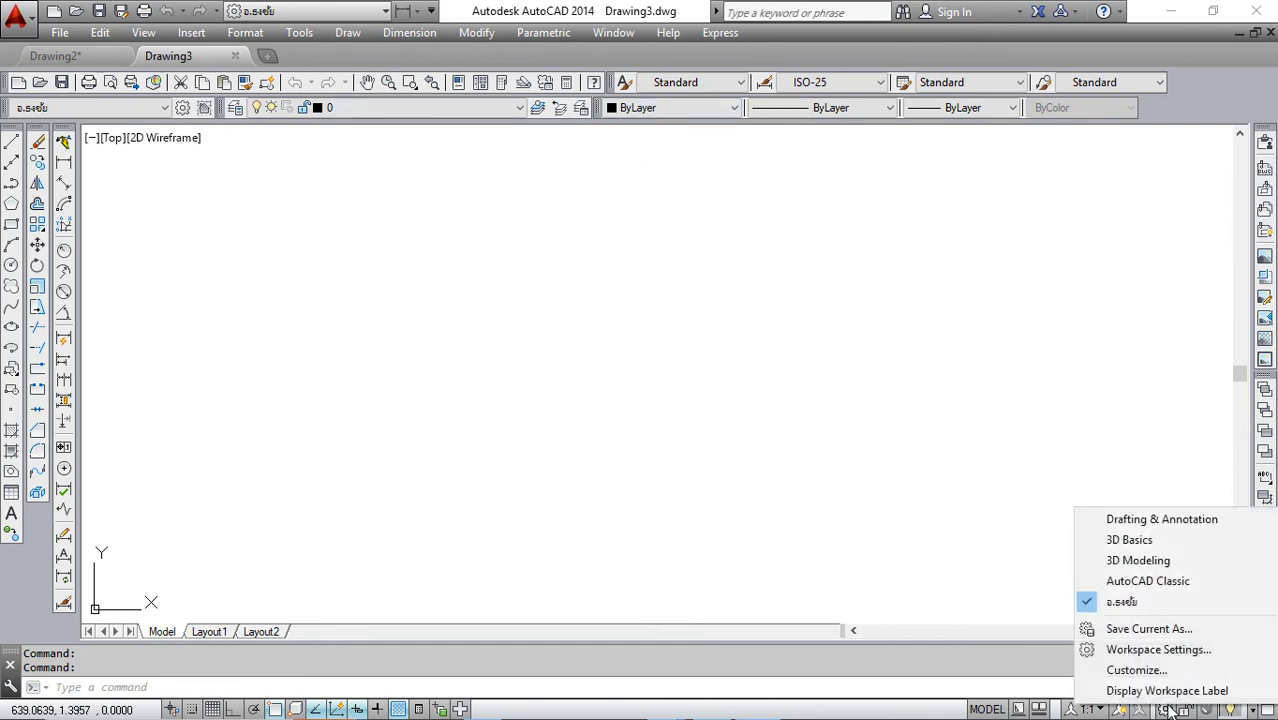
click(1177, 525)
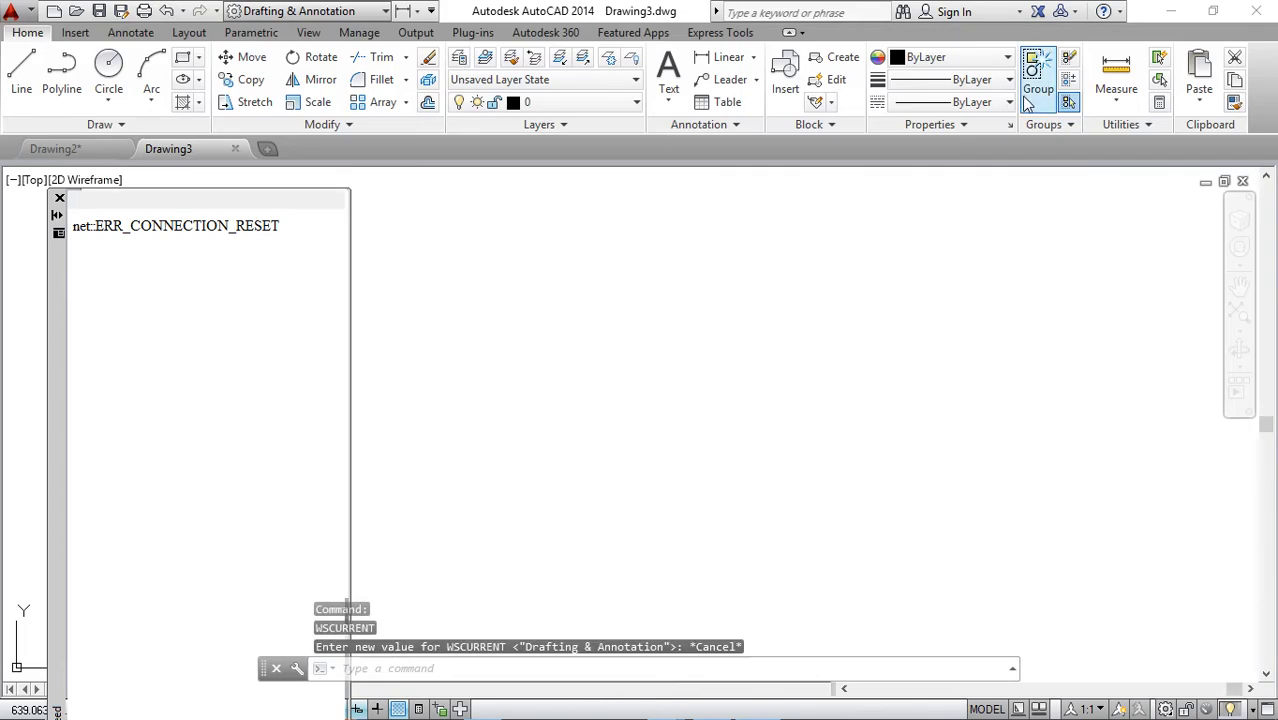
click(59, 199)
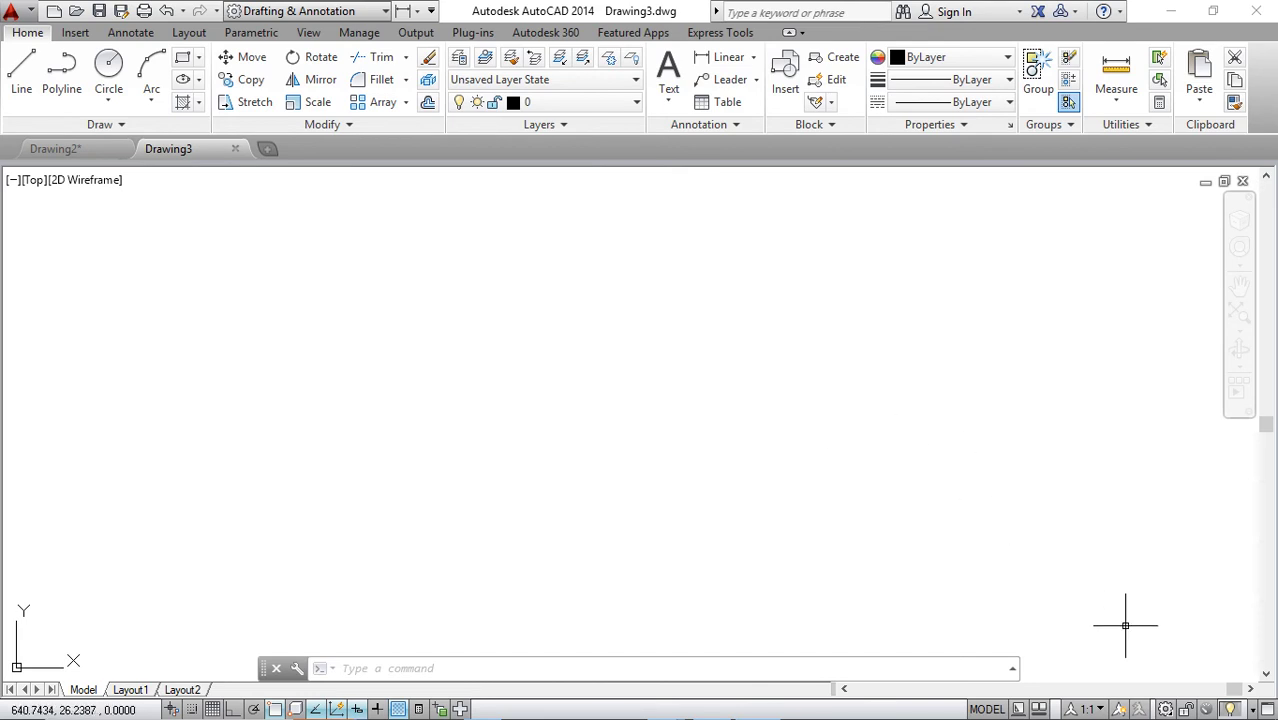
click(1164, 706)
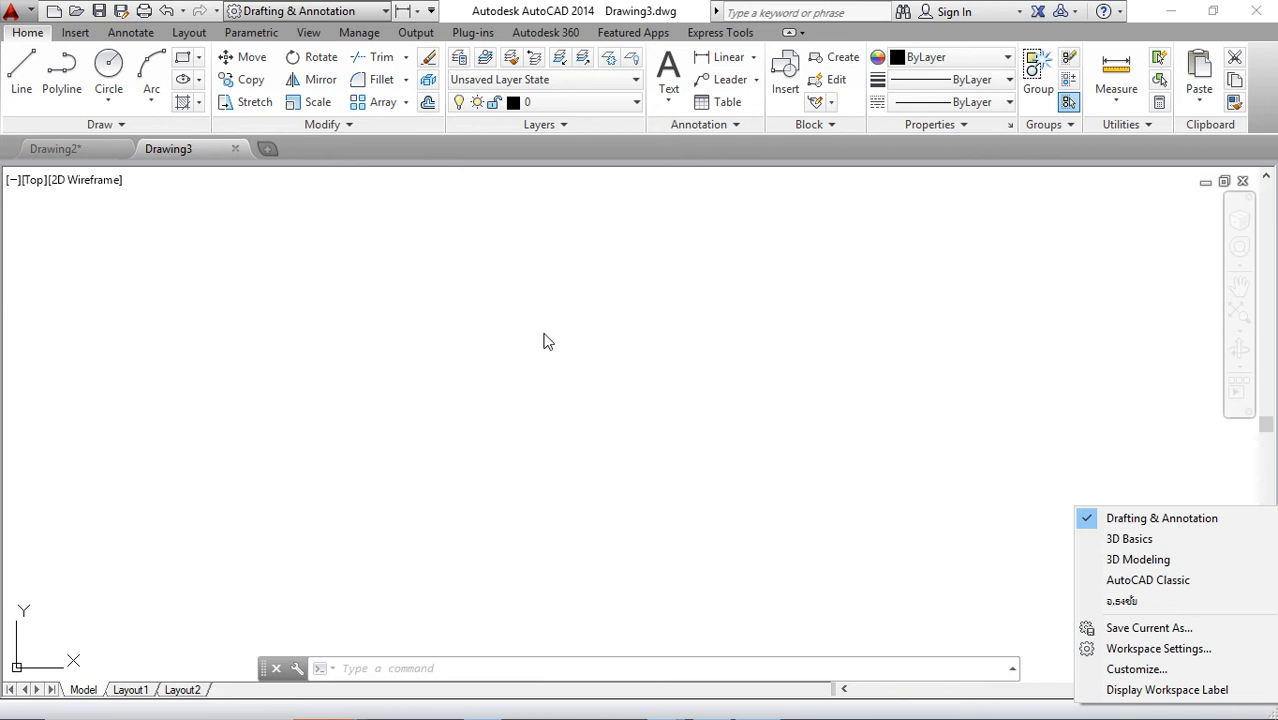
click(616, 383)
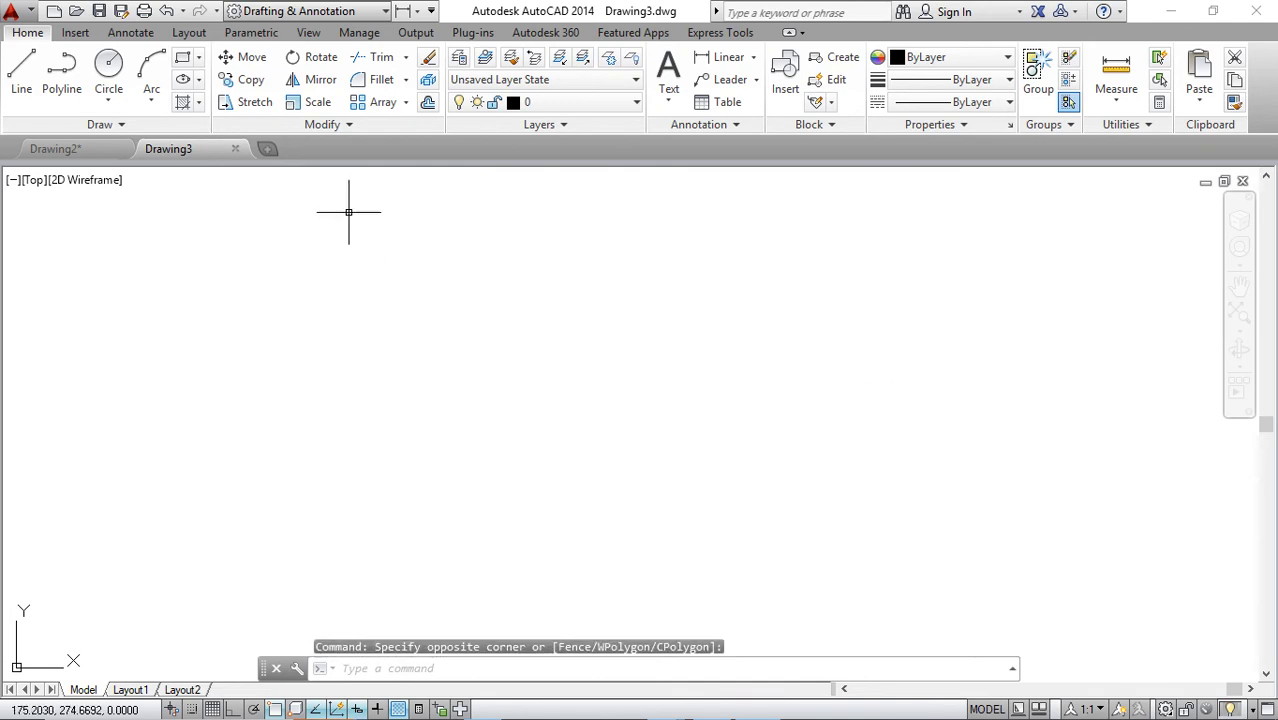
click(431, 12)
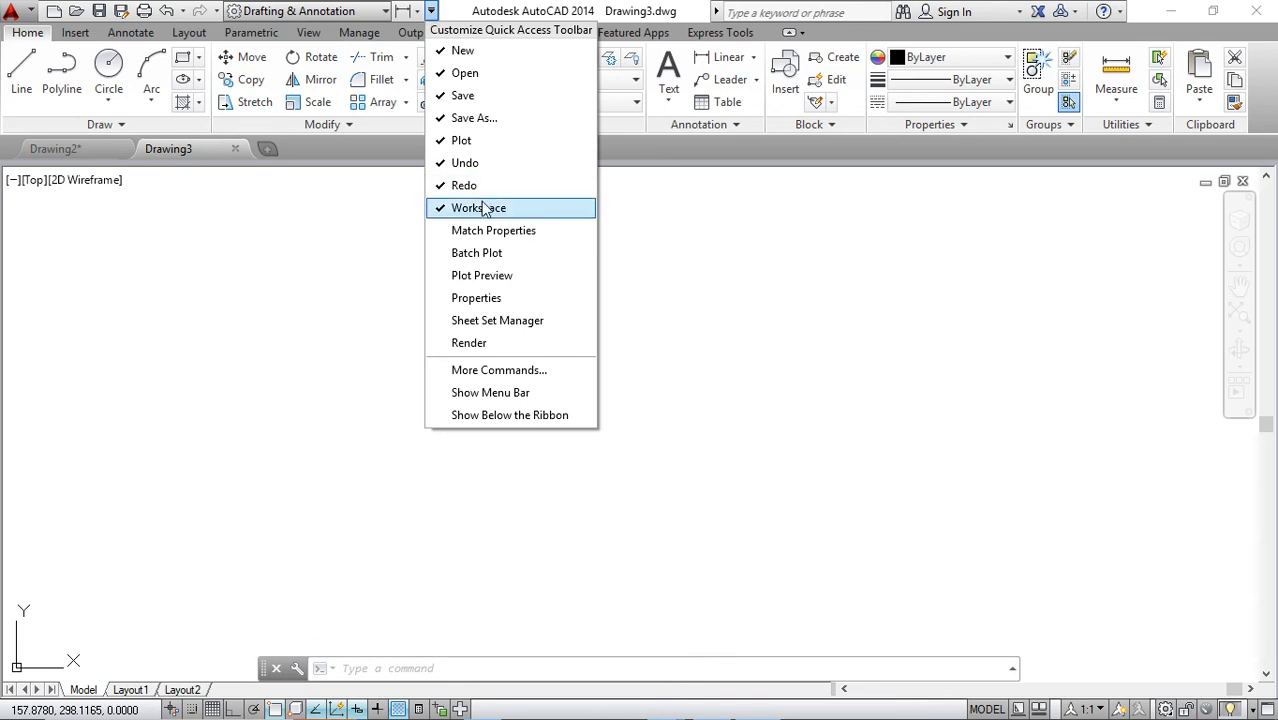
click(521, 393)
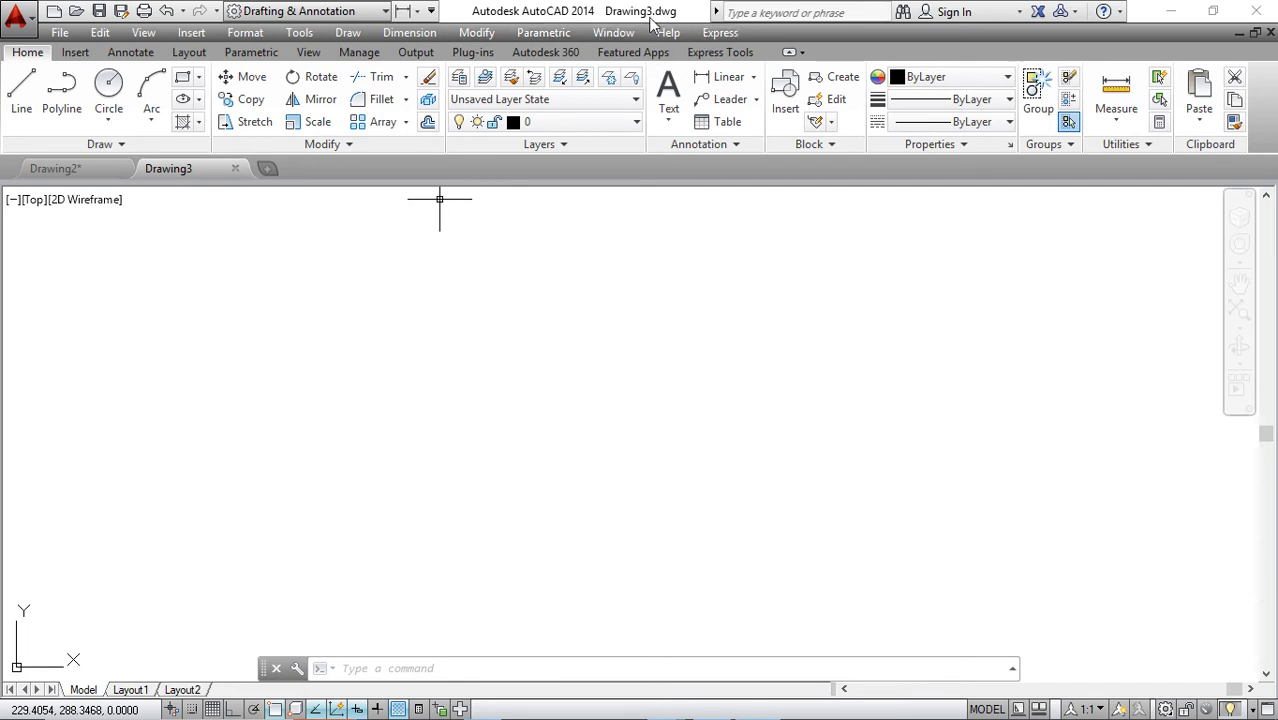
click(431, 10)
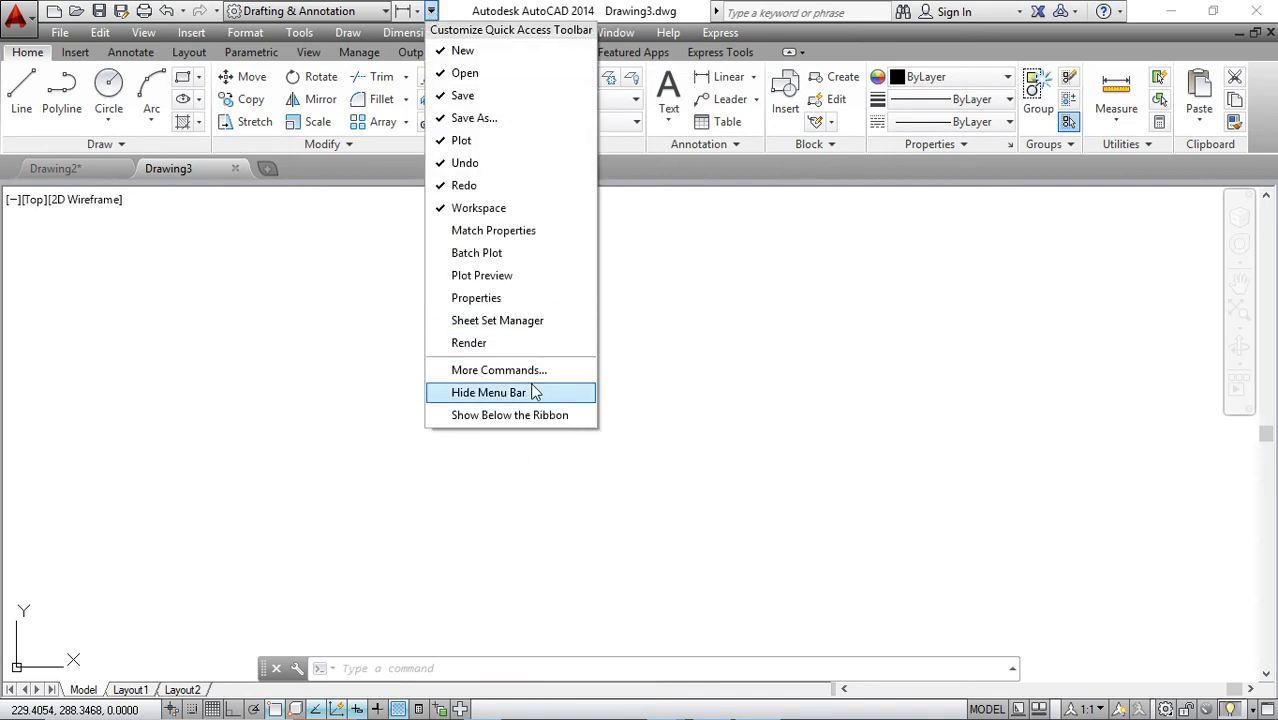
click(535, 393)
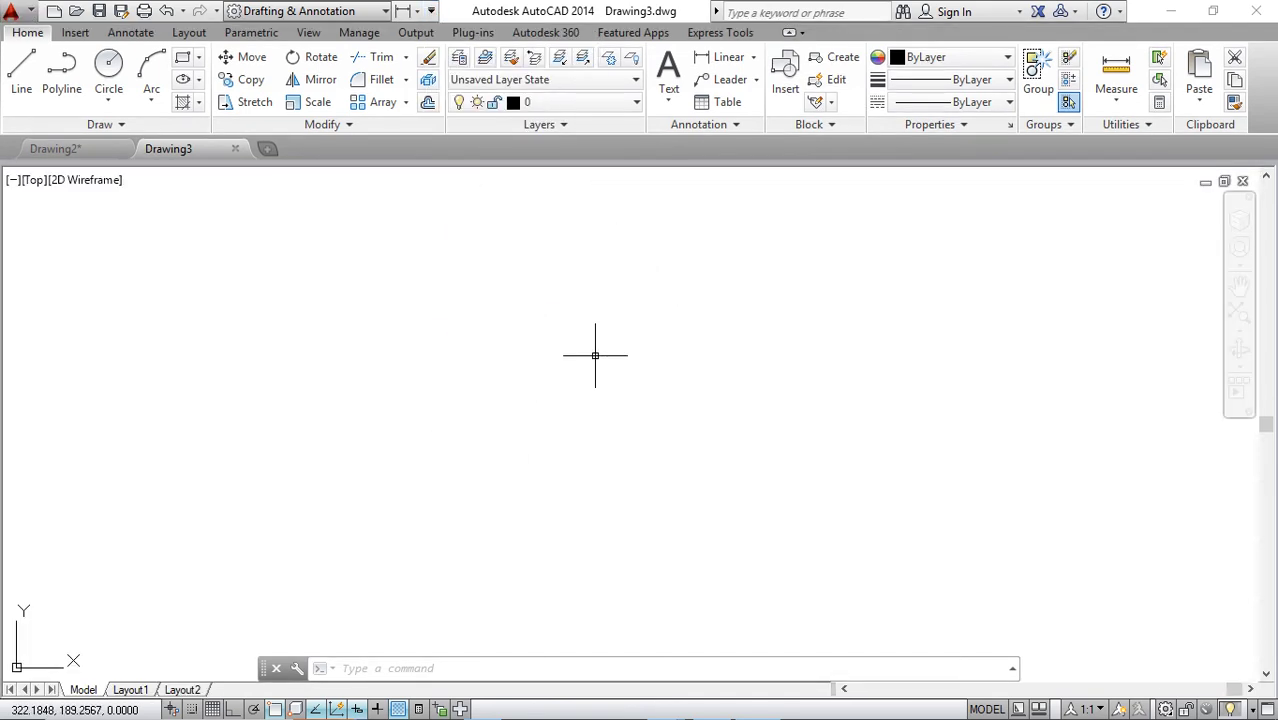
Step: Set the MENUBAR variable to 1 to bring back the classic File, Edit, View menus
text(ME)
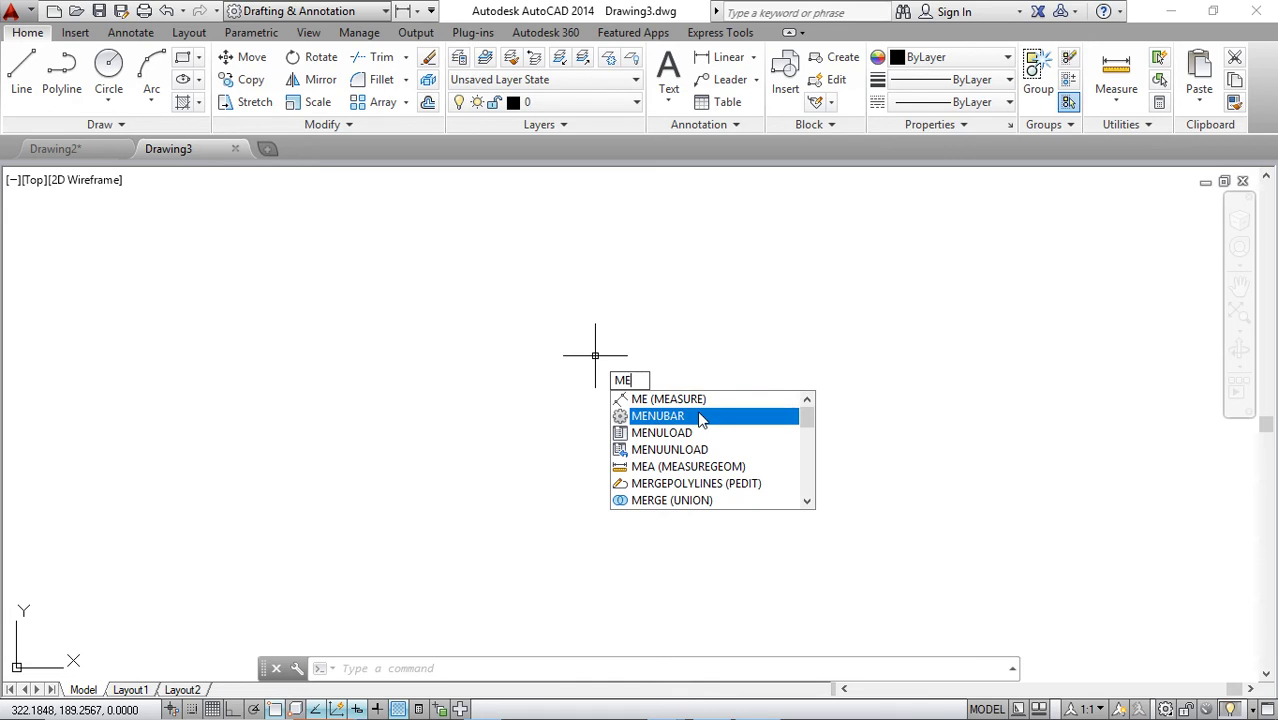
click(700, 418)
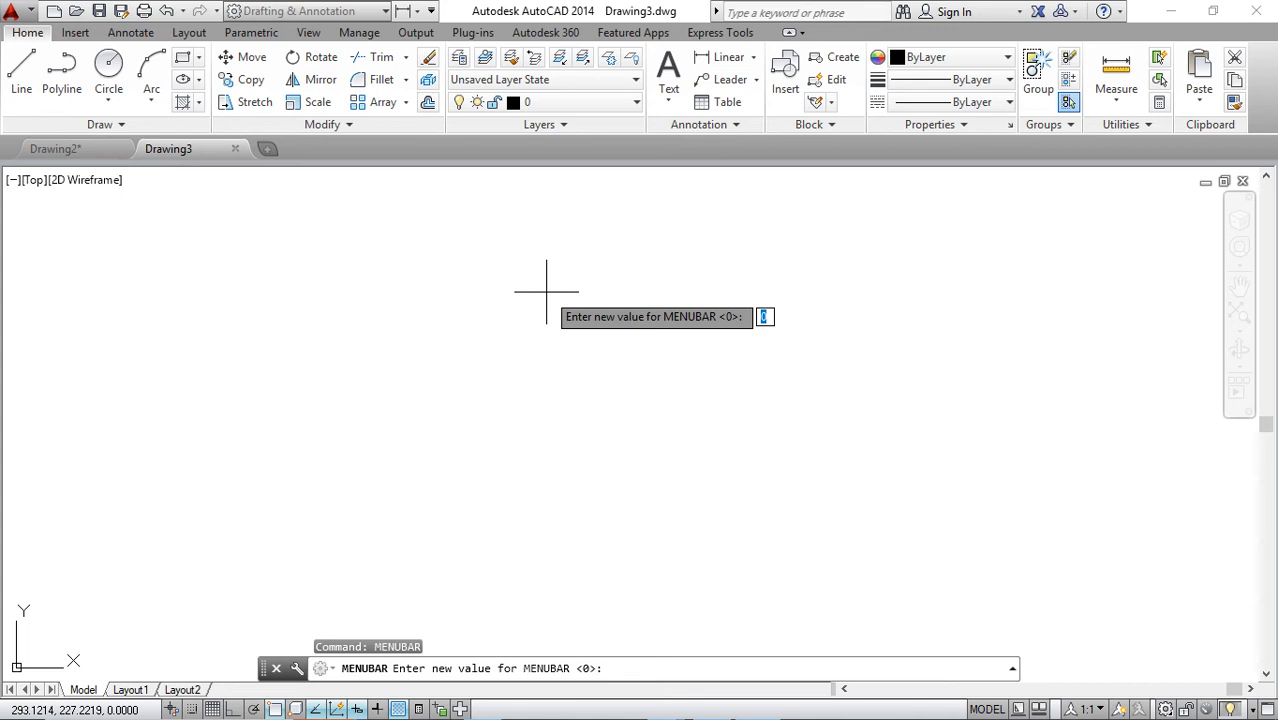
text(1)
key(Return)
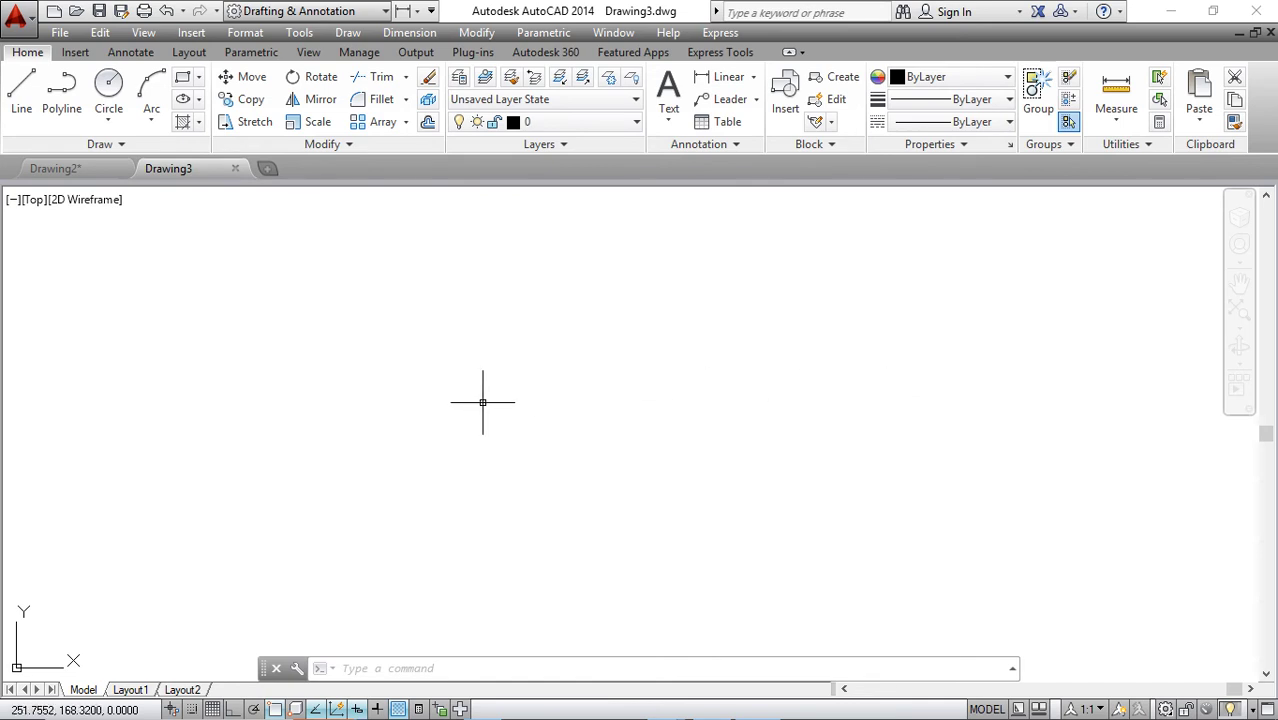
Step: Show the Draw toolbar and float it over the drawing area
click(299, 33)
mouse_move(329, 62)
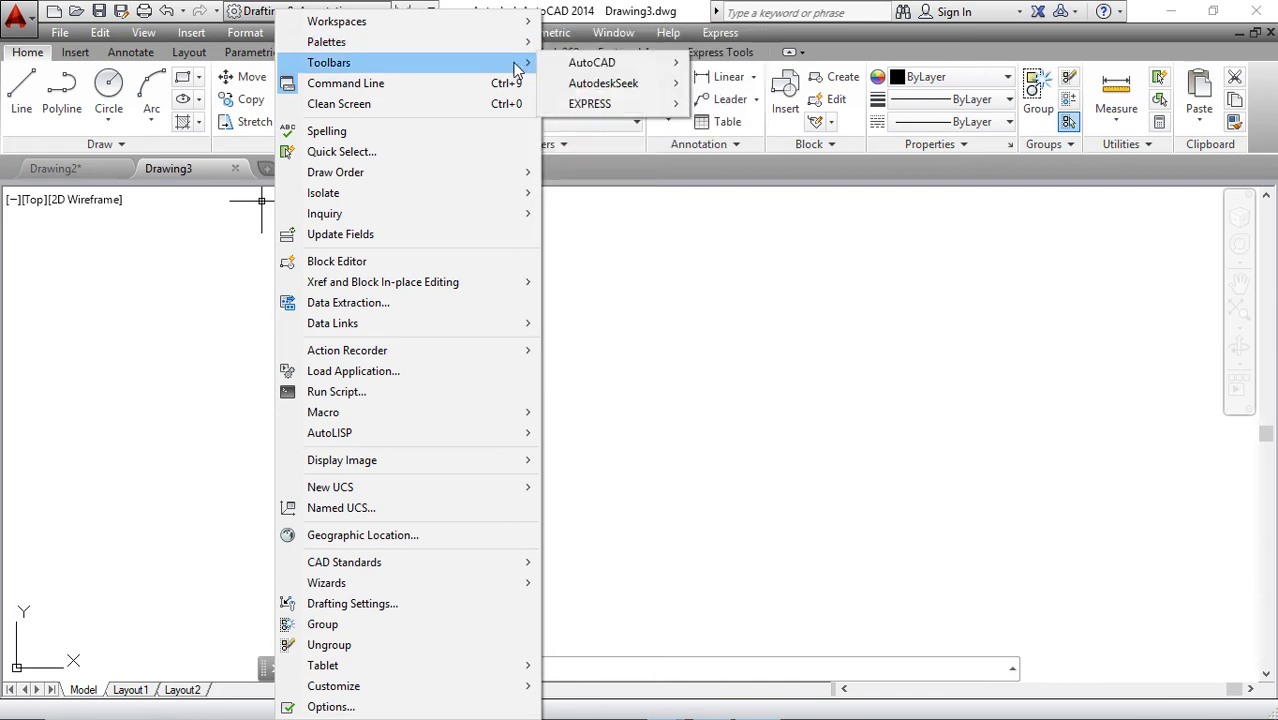
mouse_move(600, 62)
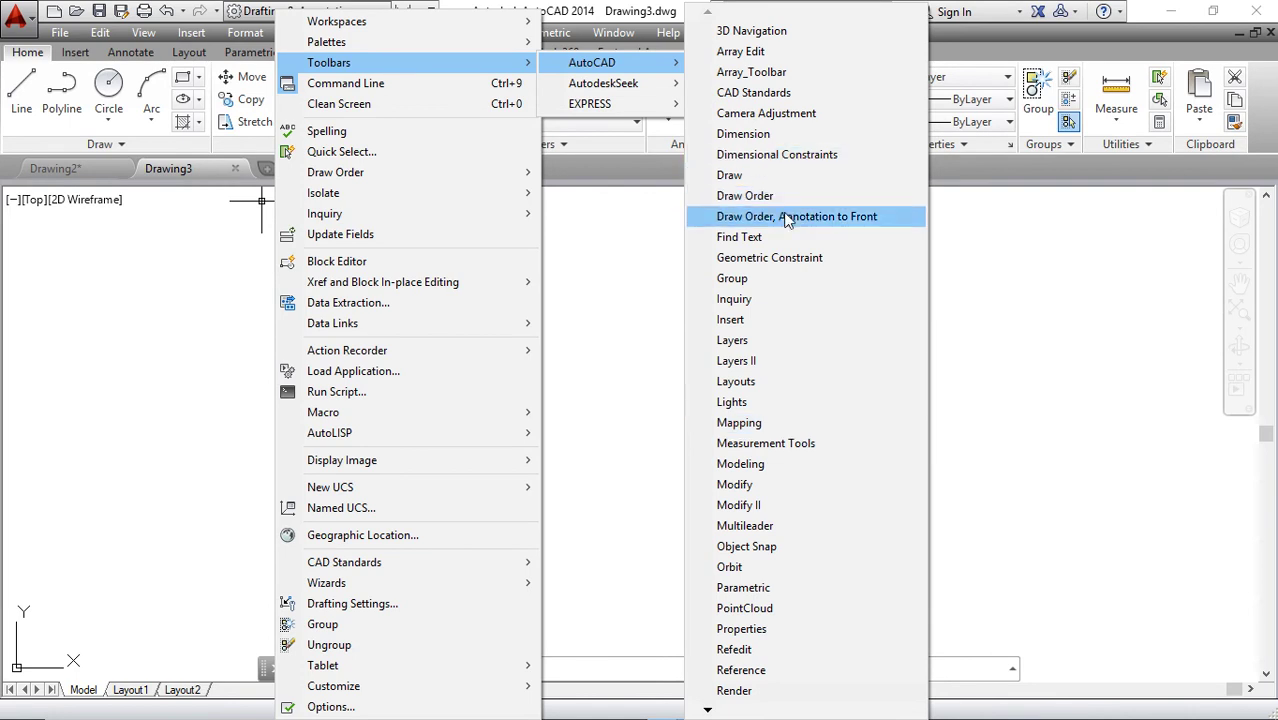
click(756, 178)
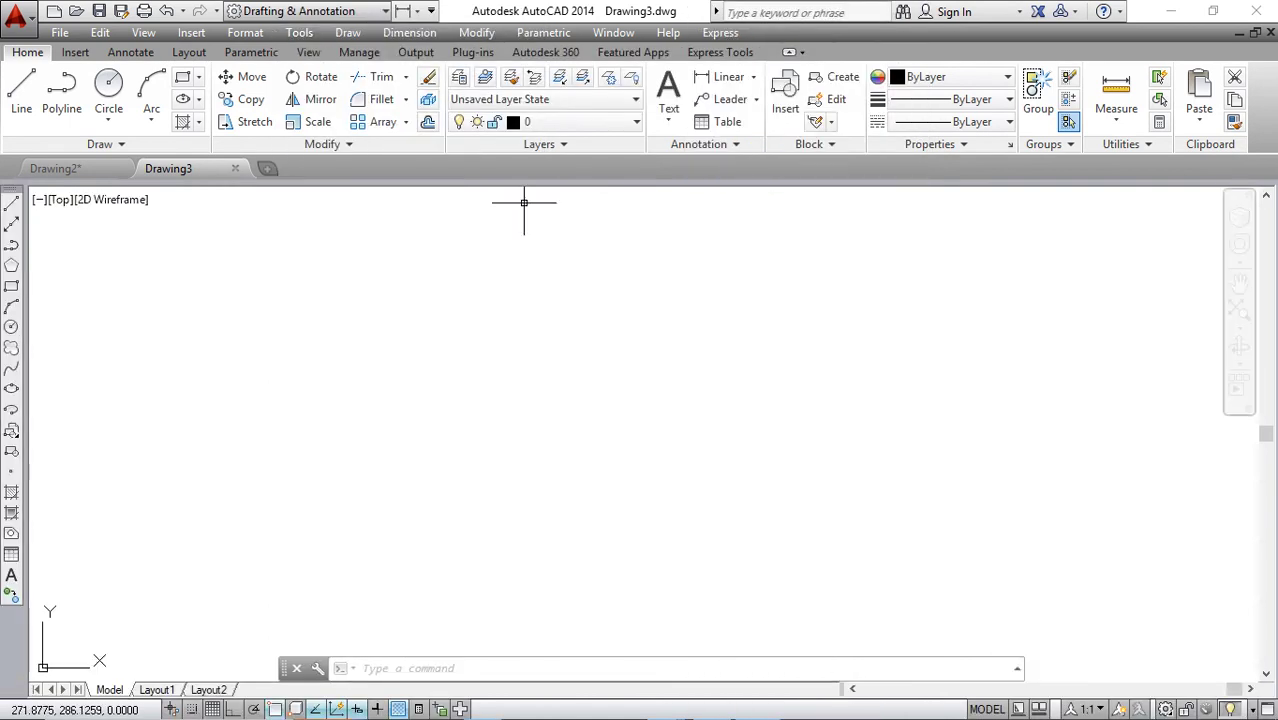
mouse_move(11, 196)
mouse_down()
mouse_move(416, 250)
mouse_move(530, 246)
mouse_up()
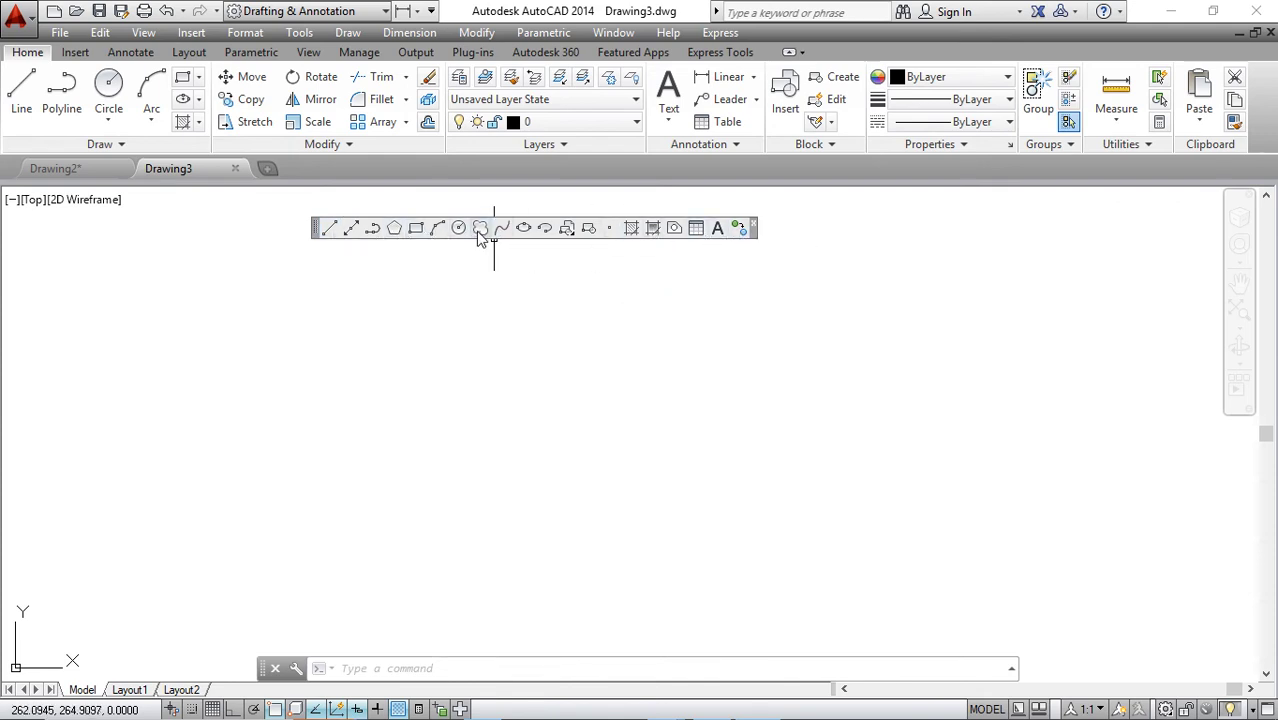
Step: Float the Dimension toolbar beneath Draw and display the Modify toolbar
click(299, 33)
mouse_move(329, 62)
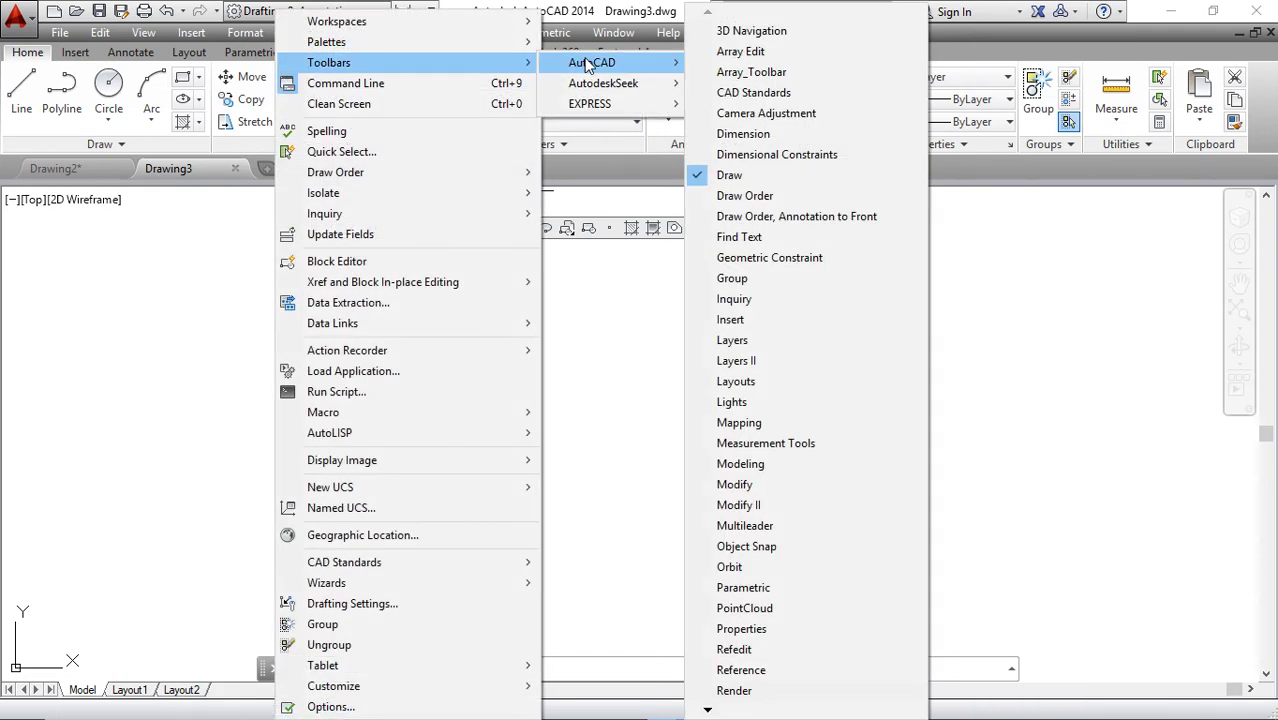
mouse_move(592, 62)
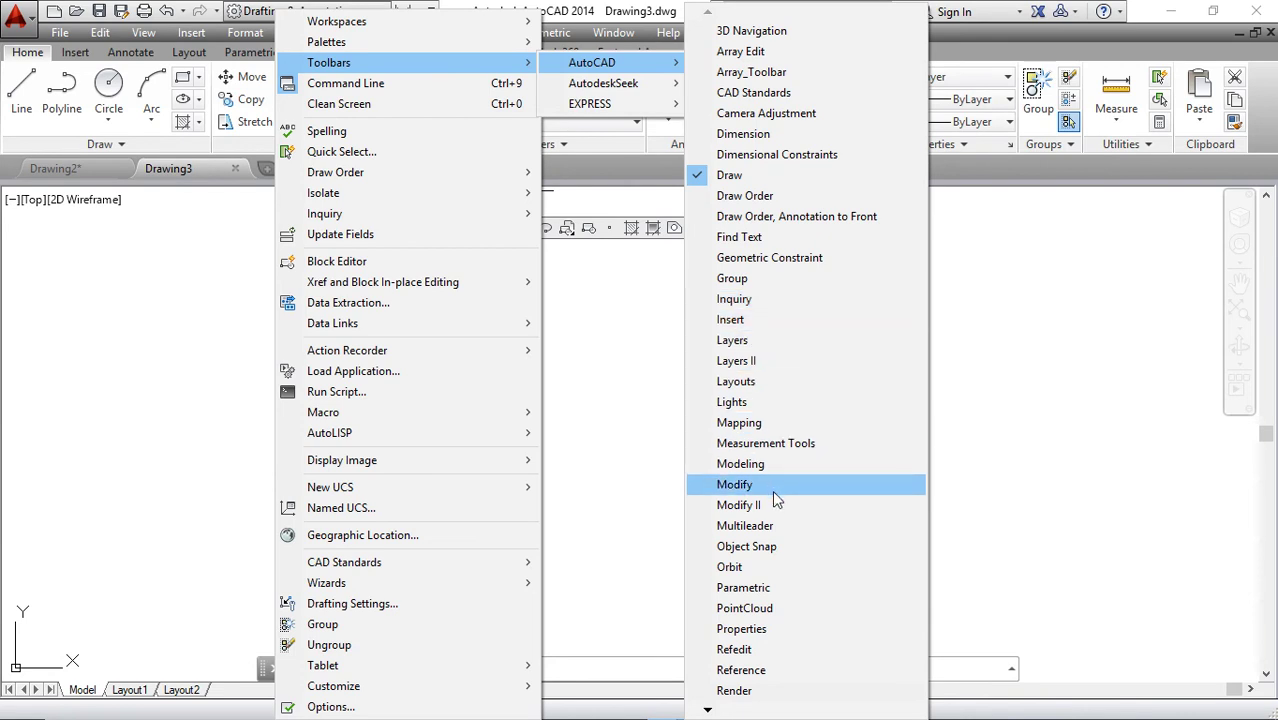
click(752, 134)
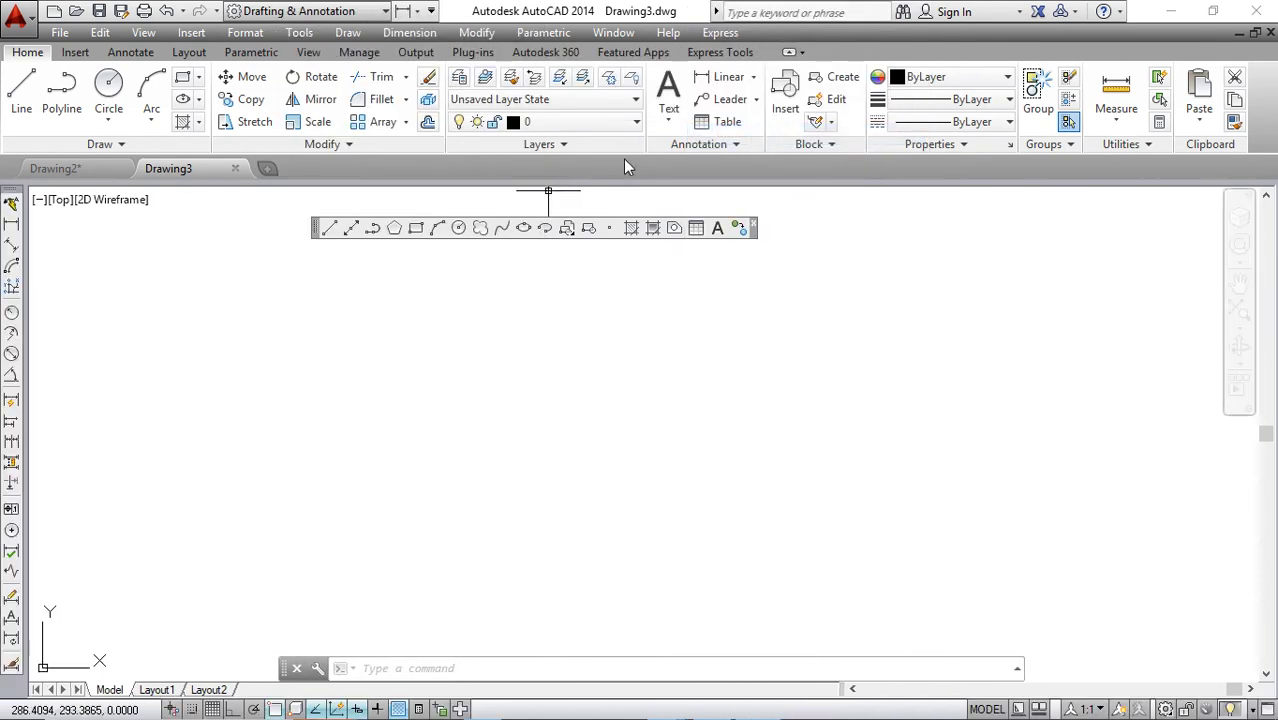
drag(10, 199, 603, 264)
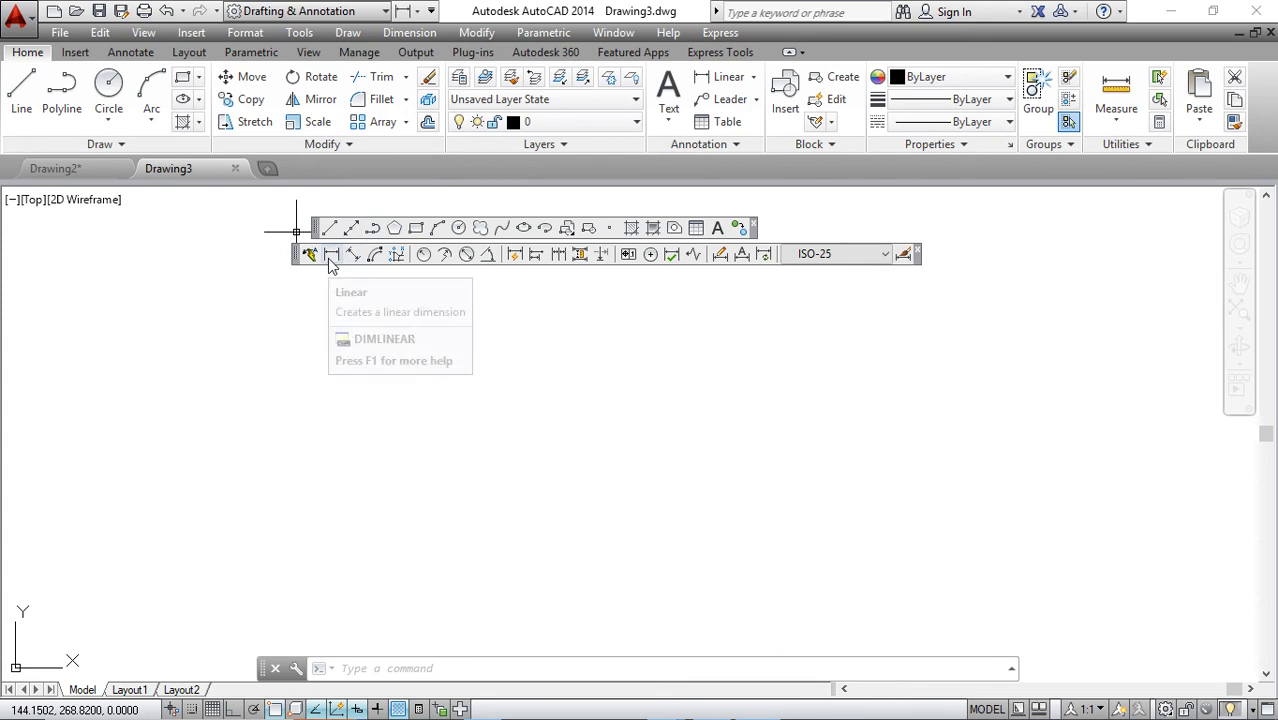
click(298, 33)
mouse_move(400, 62)
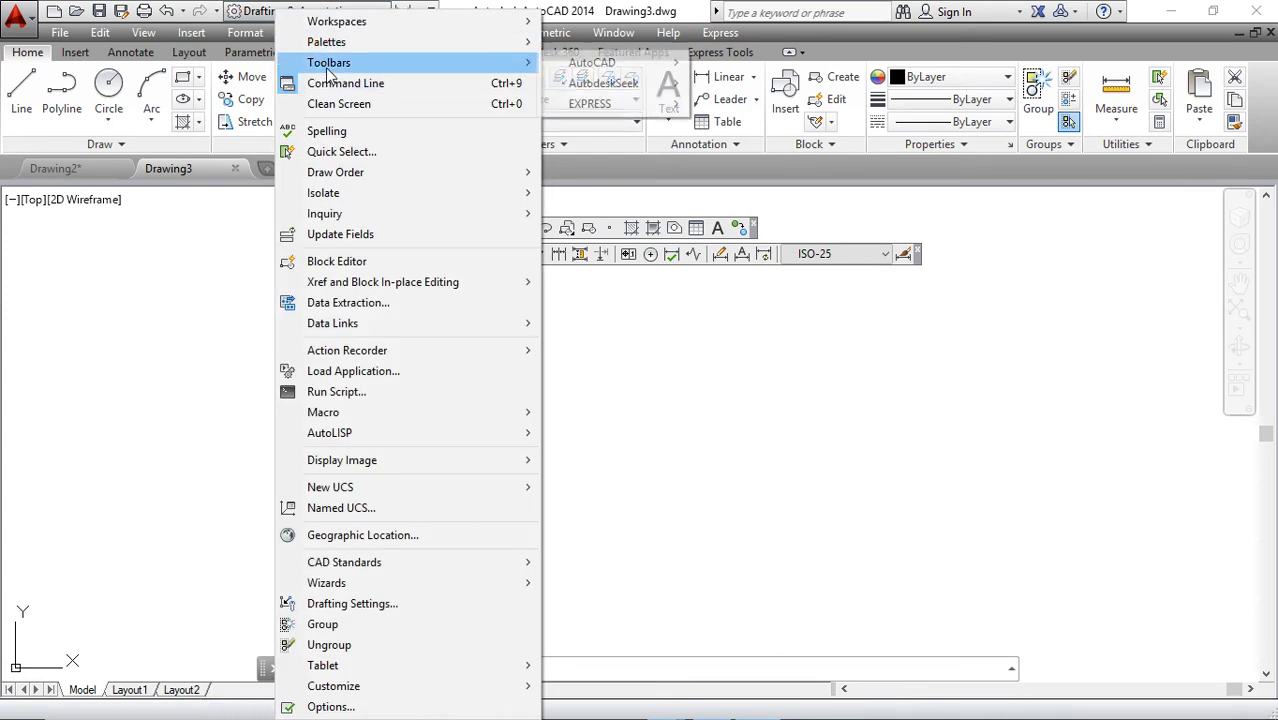
mouse_move(592, 62)
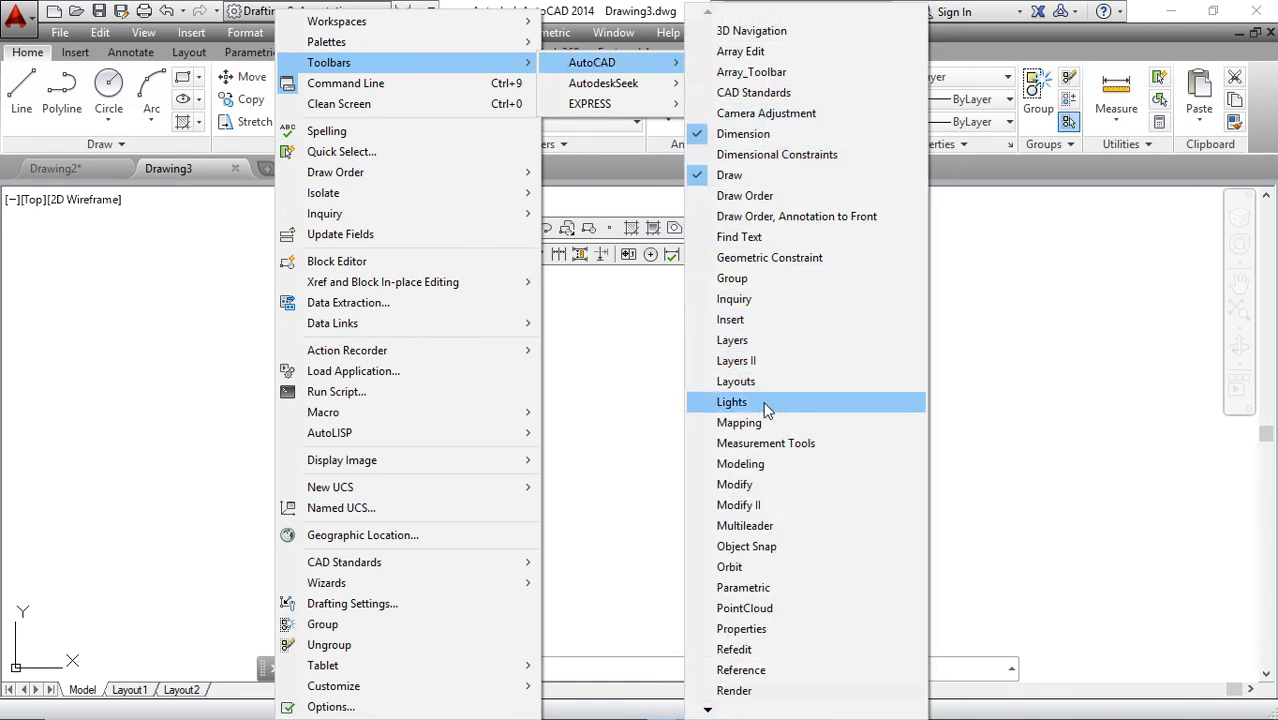
click(740, 484)
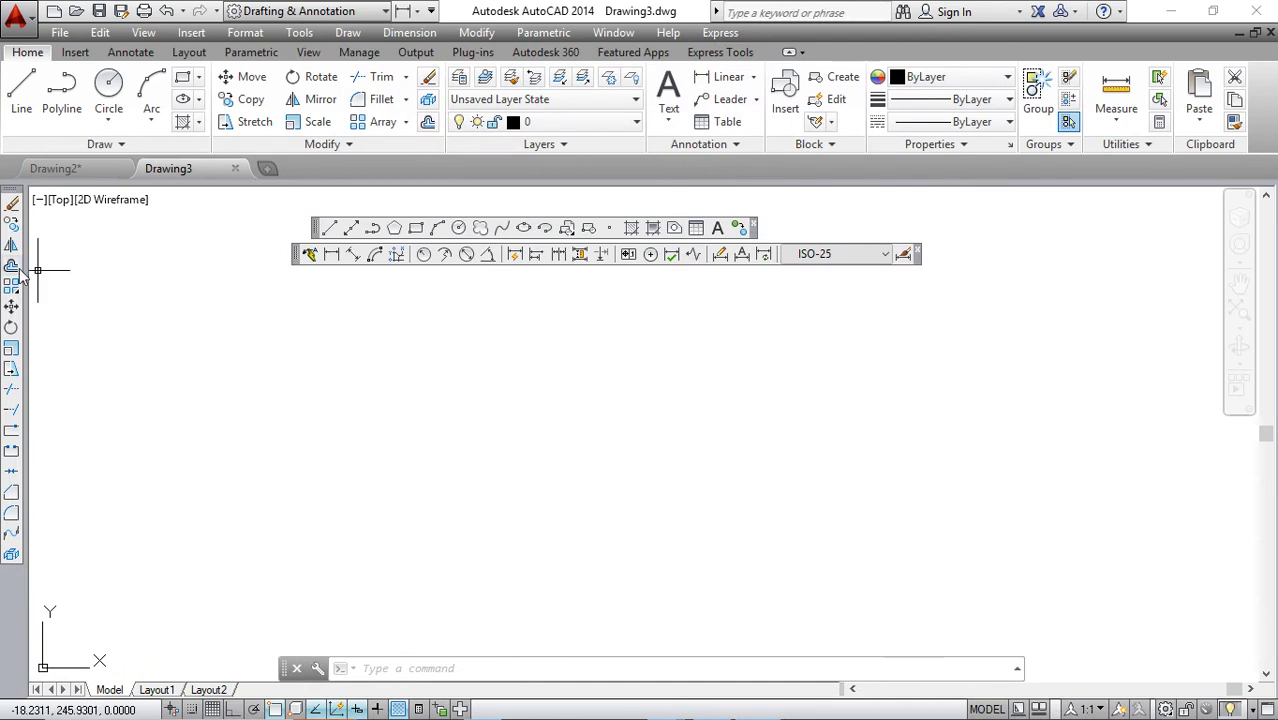
Step: Dock the Dimension toolbar beside Modify on the left and reposition the floating Draw toolbar
drag(296, 253, 30, 262)
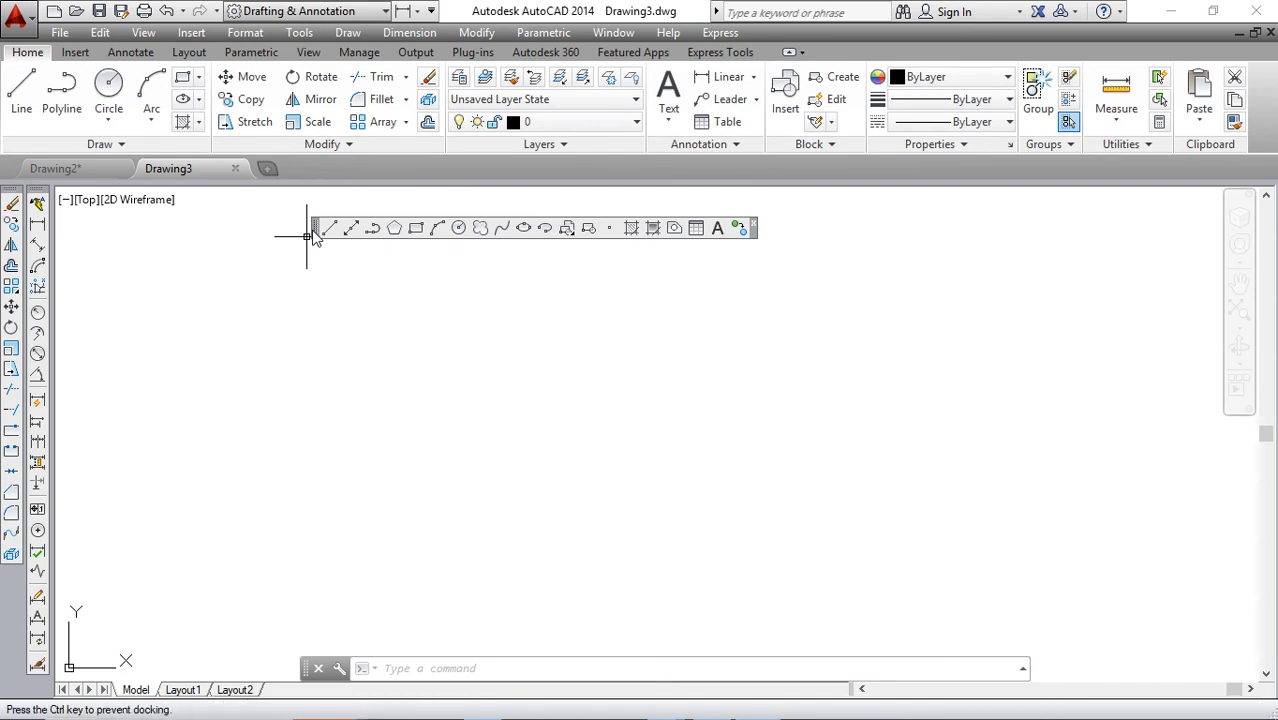
drag(313, 232, 40, 200)
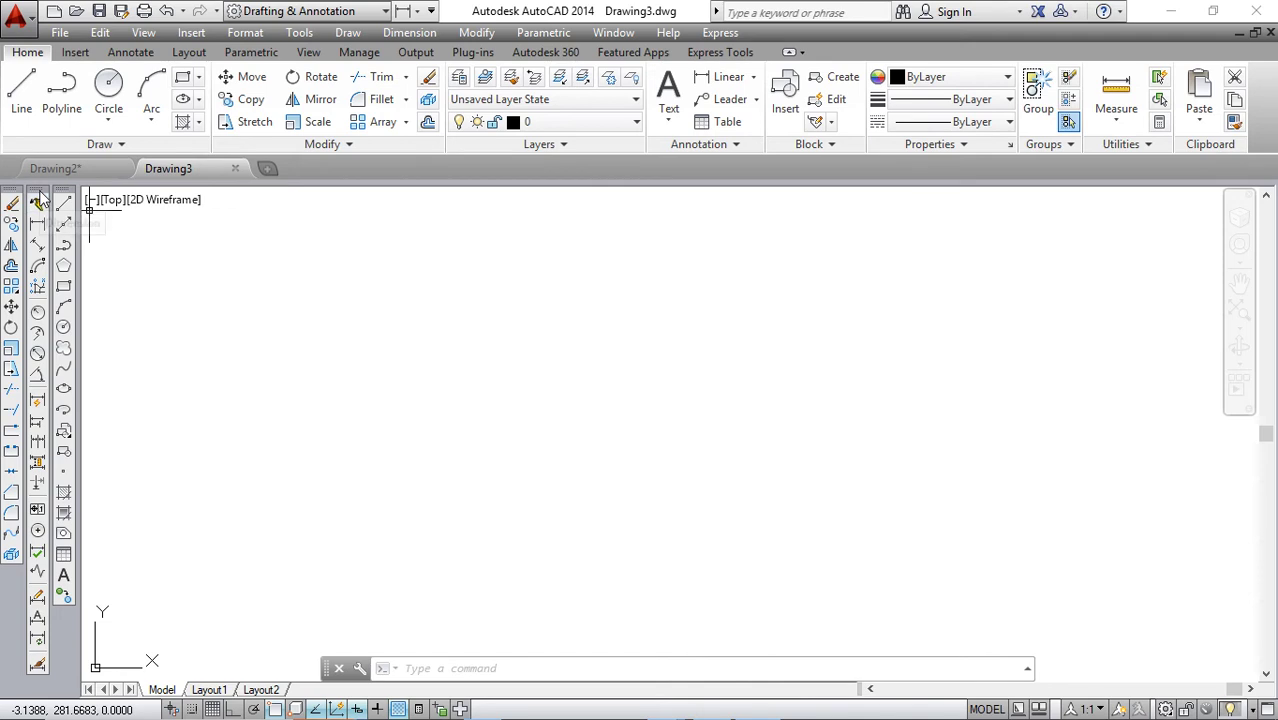
drag(40, 198, 46, 212)
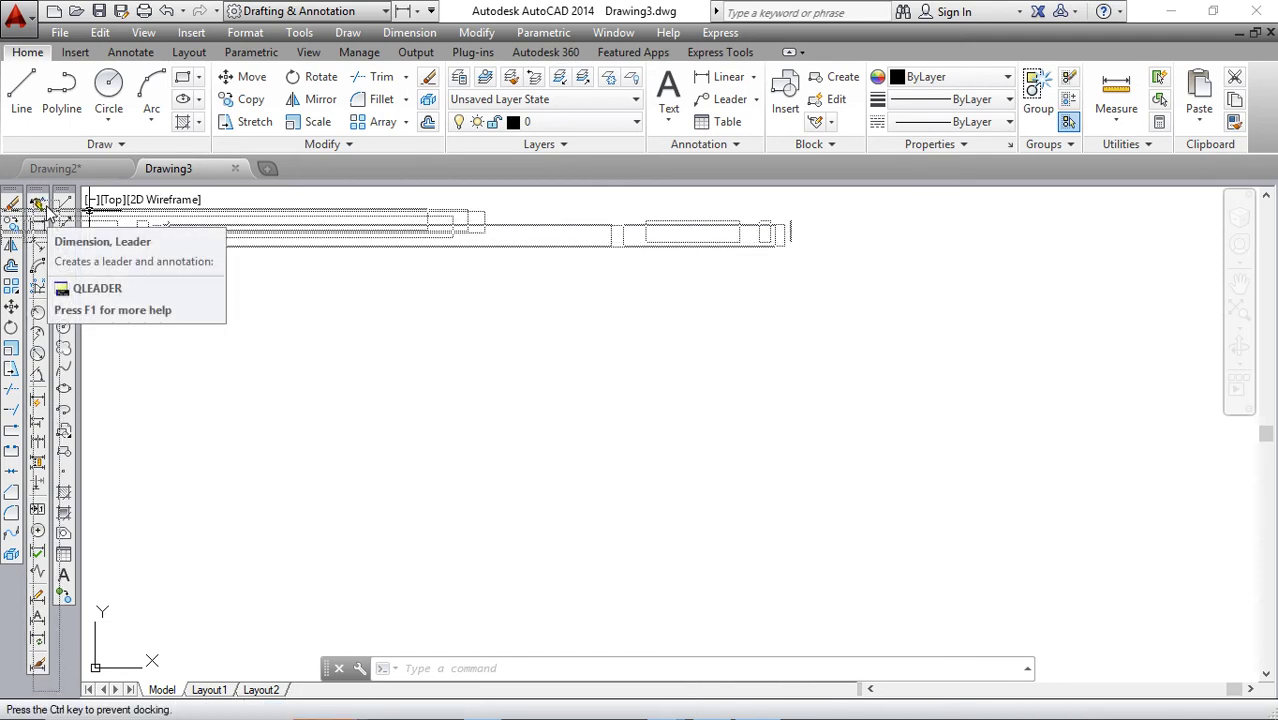
drag(46, 212, 737, 255)
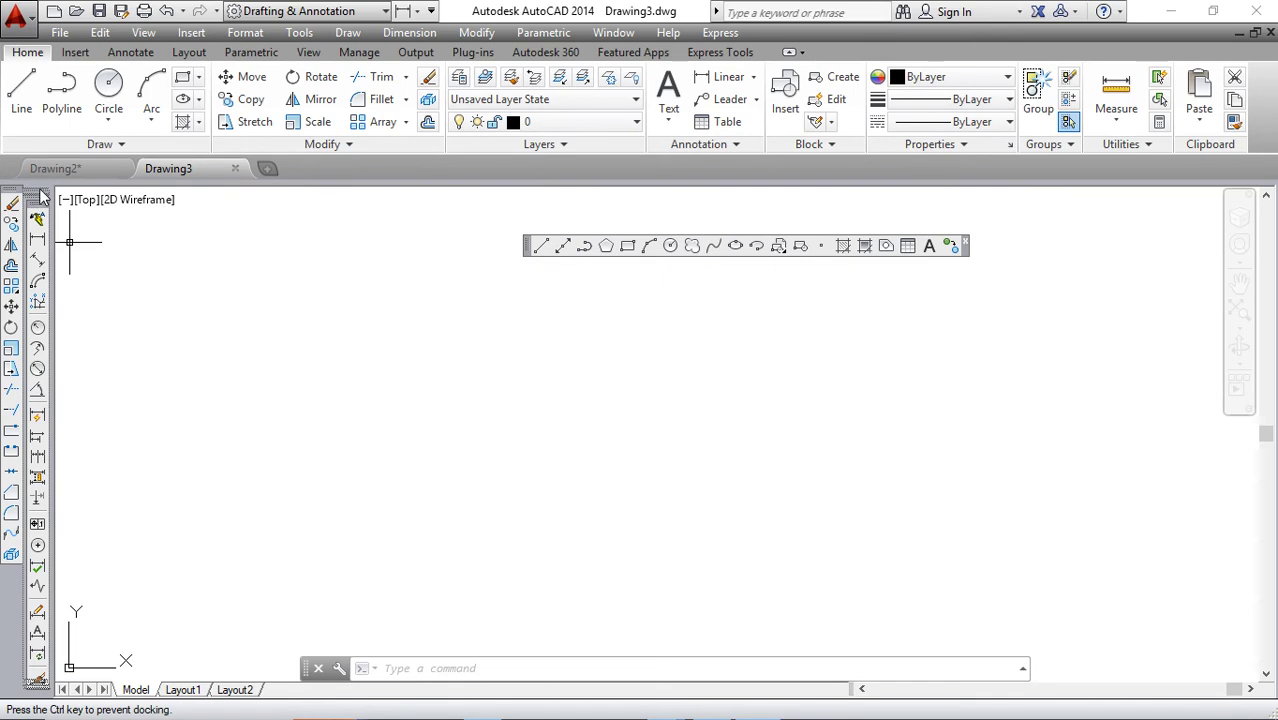
drag(40, 193, 40, 195)
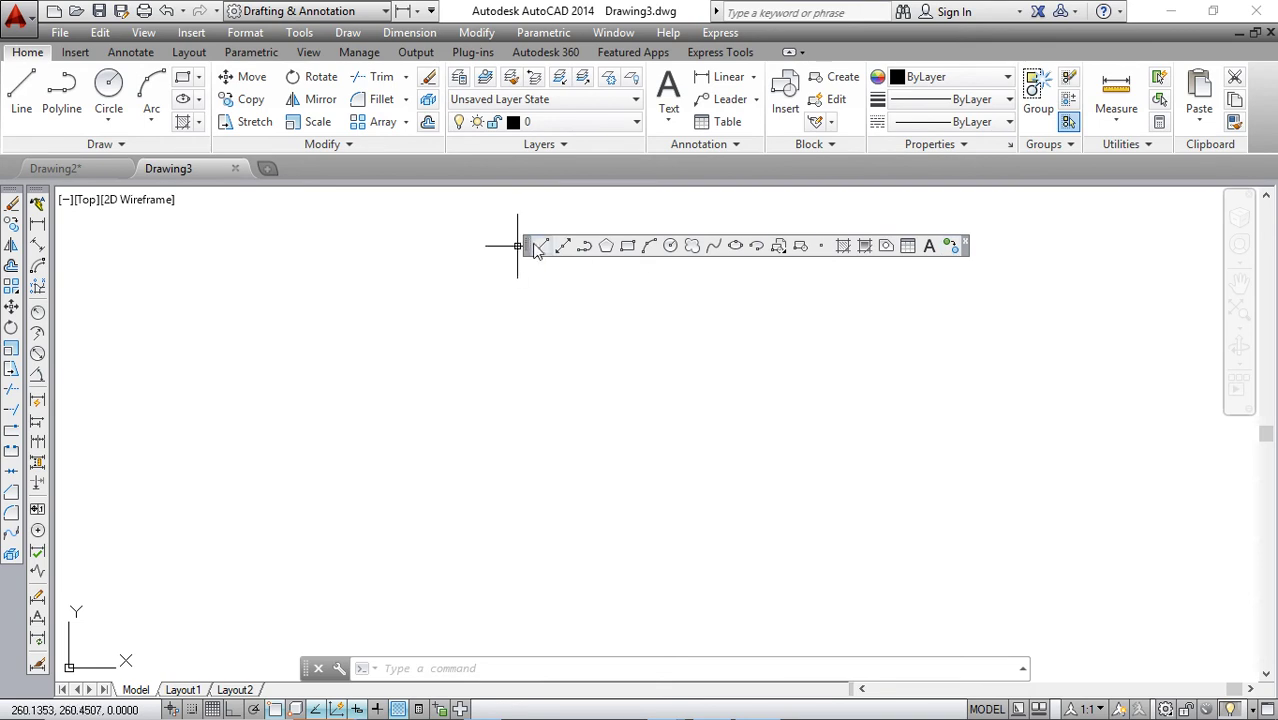
drag(529, 253, 486, 278)
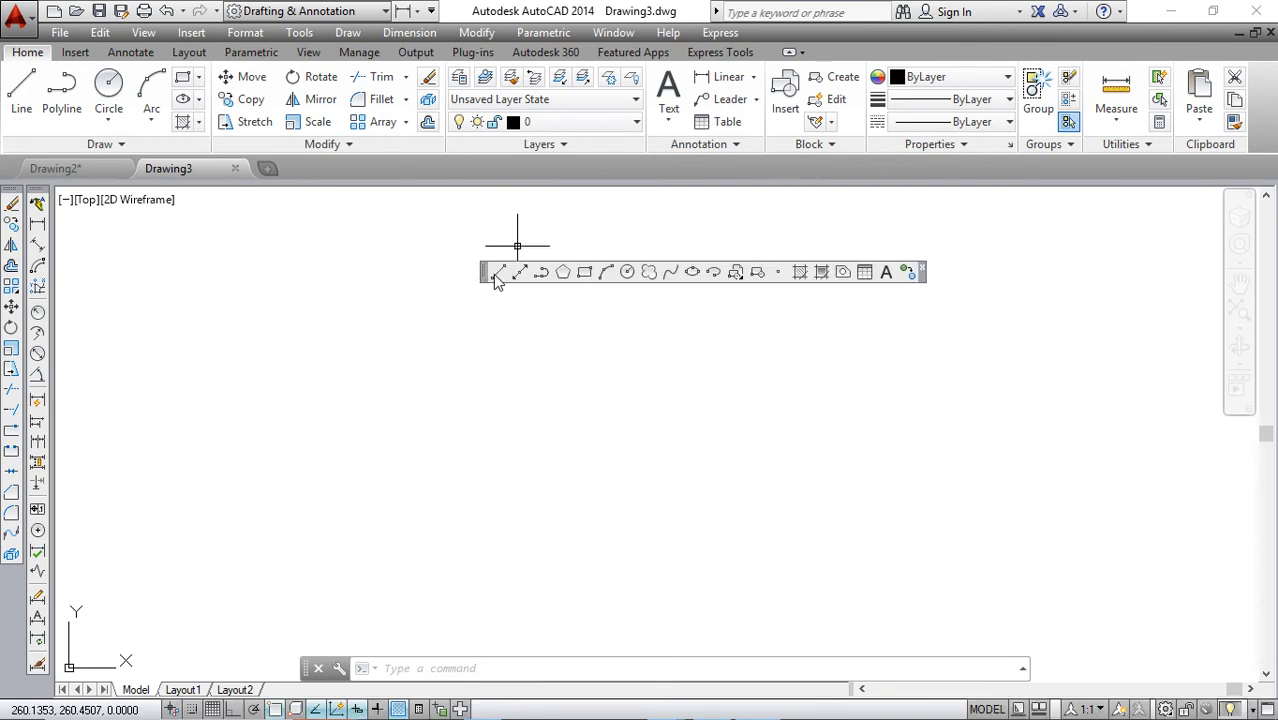
Step: Open Tools > Customize > Interface, shrink the CUI window rightward, and move Draw toolbar beside it
click(300, 33)
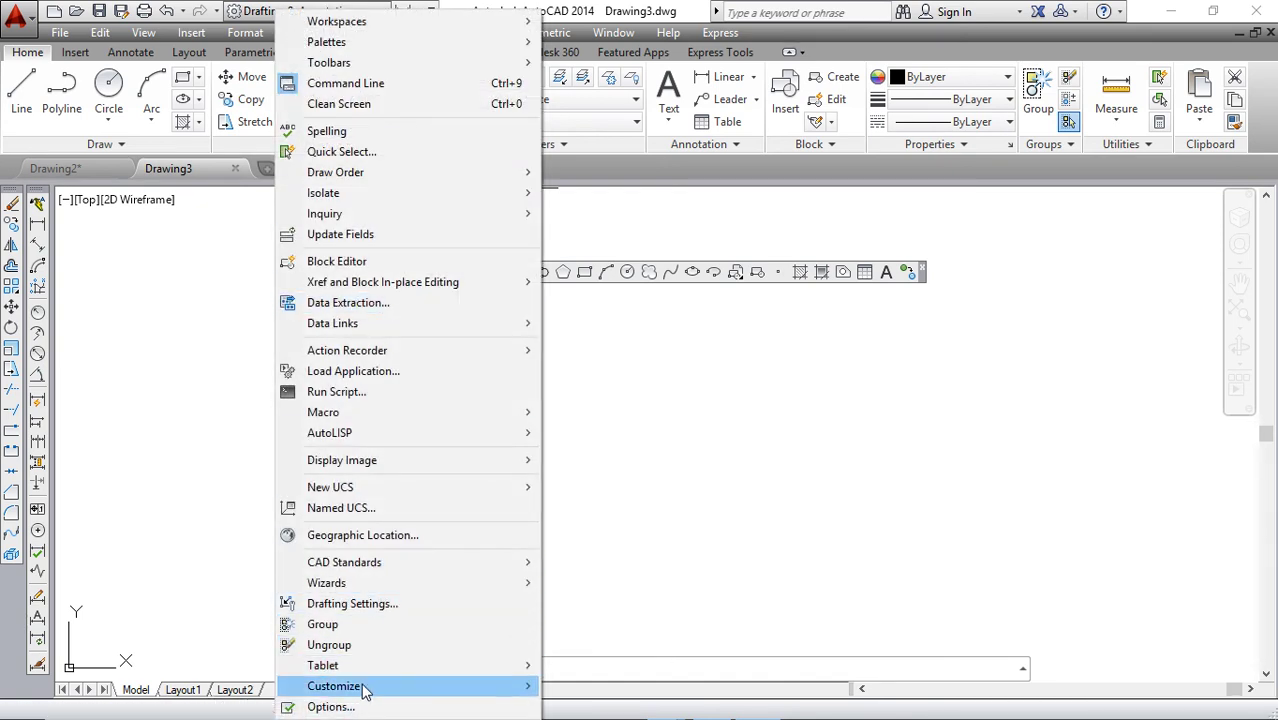
mouse_move(334, 686)
click(628, 593)
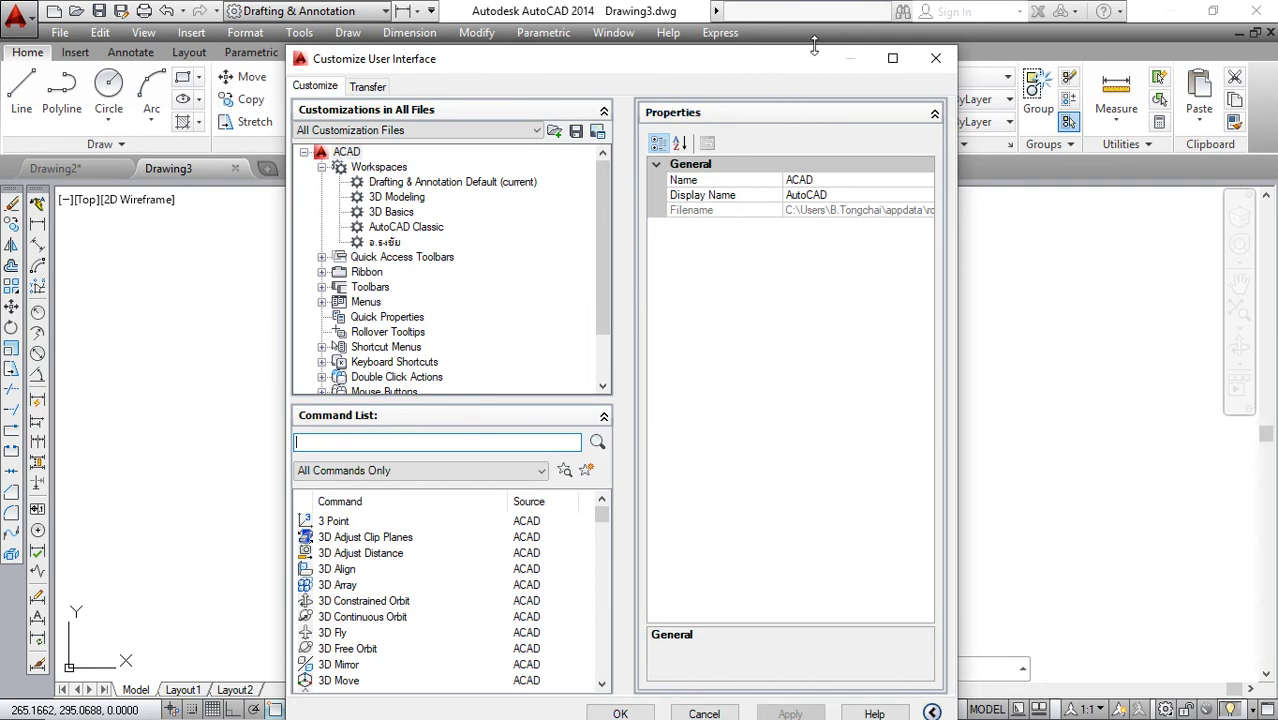
mouse_move(801, 68)
mouse_down()
mouse_move(1046, 134)
mouse_move(1146, 30)
mouse_move(1135, 2)
mouse_up()
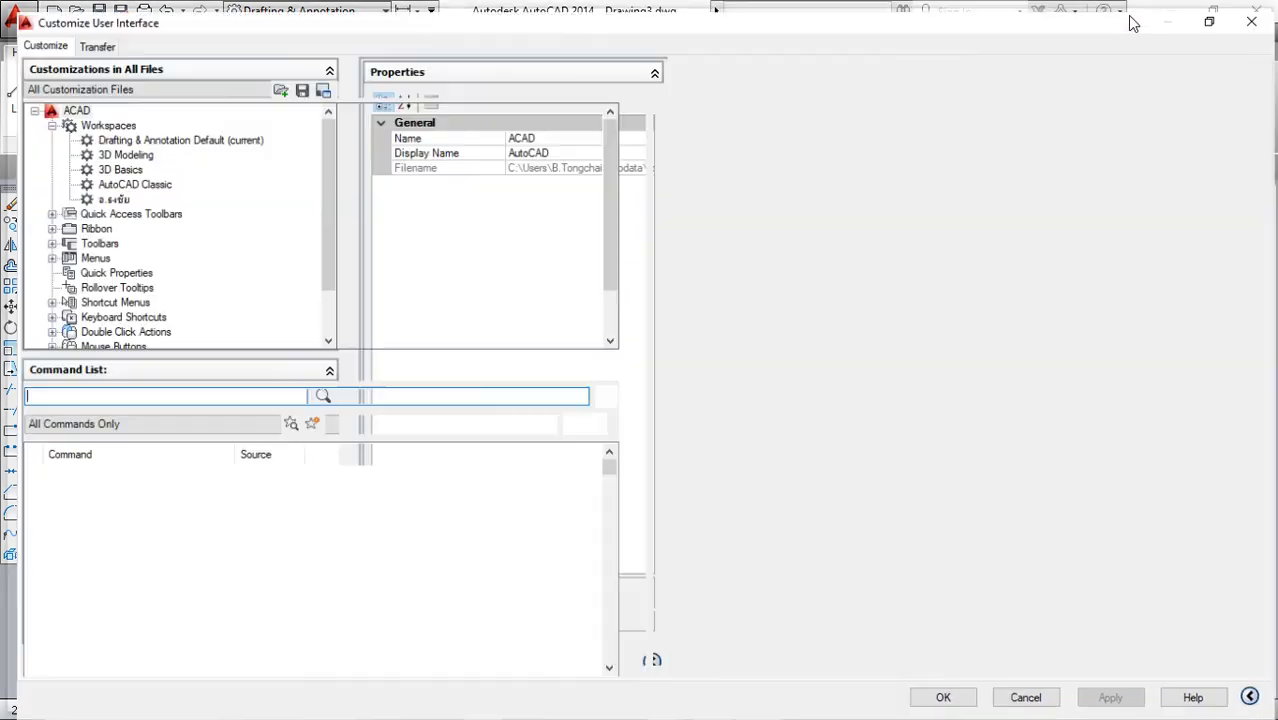
click(1213, 10)
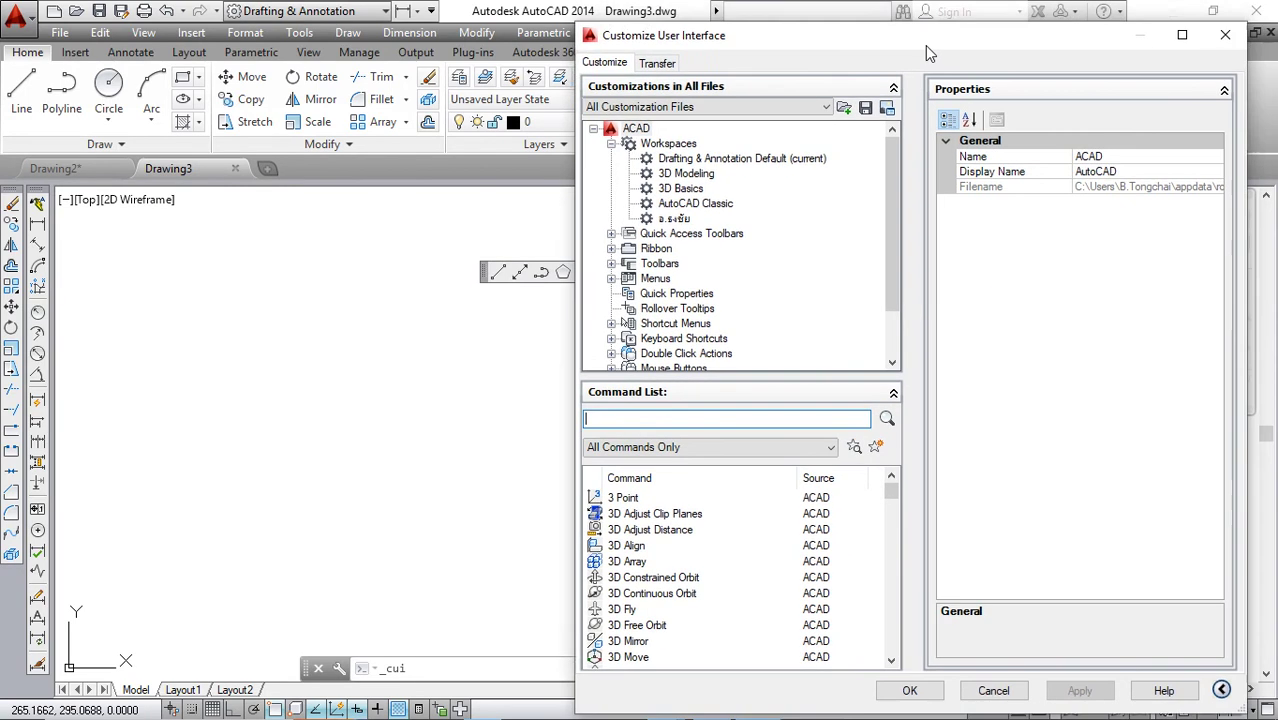
drag(966, 14, 919, 33)
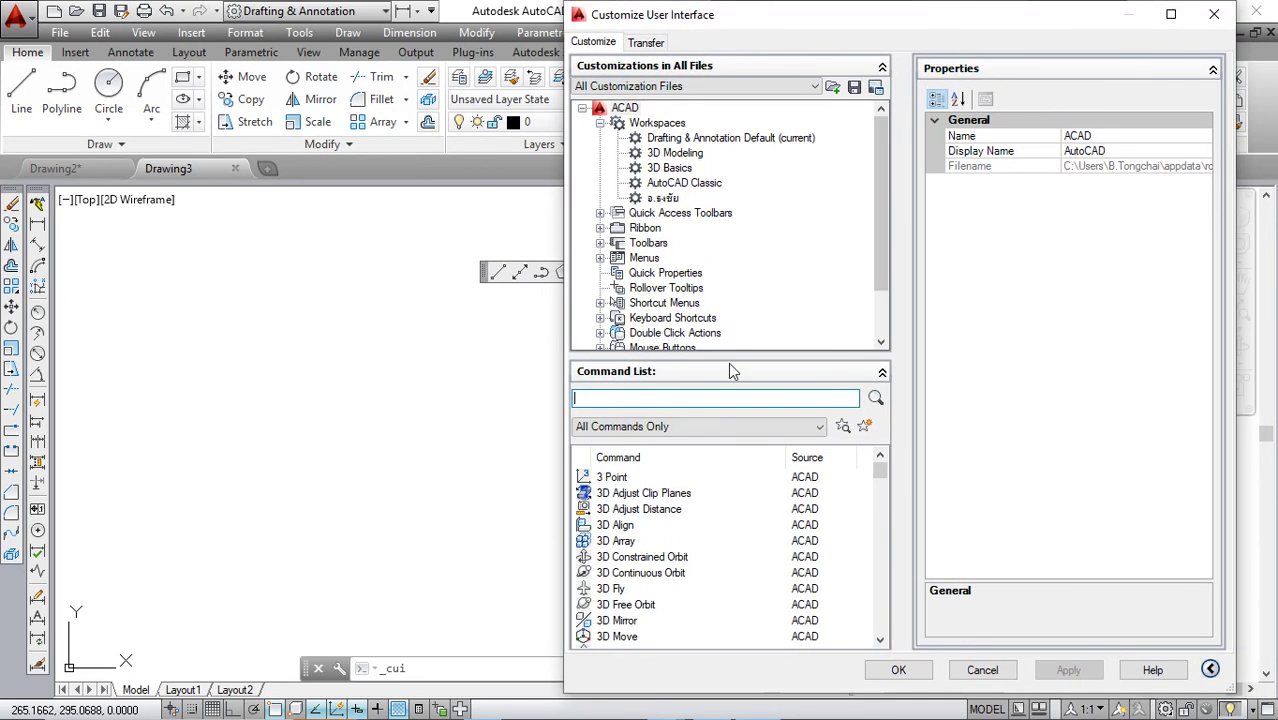
mouse_move(483, 277)
mouse_down()
mouse_move(466, 288)
mouse_move(170, 285)
mouse_up()
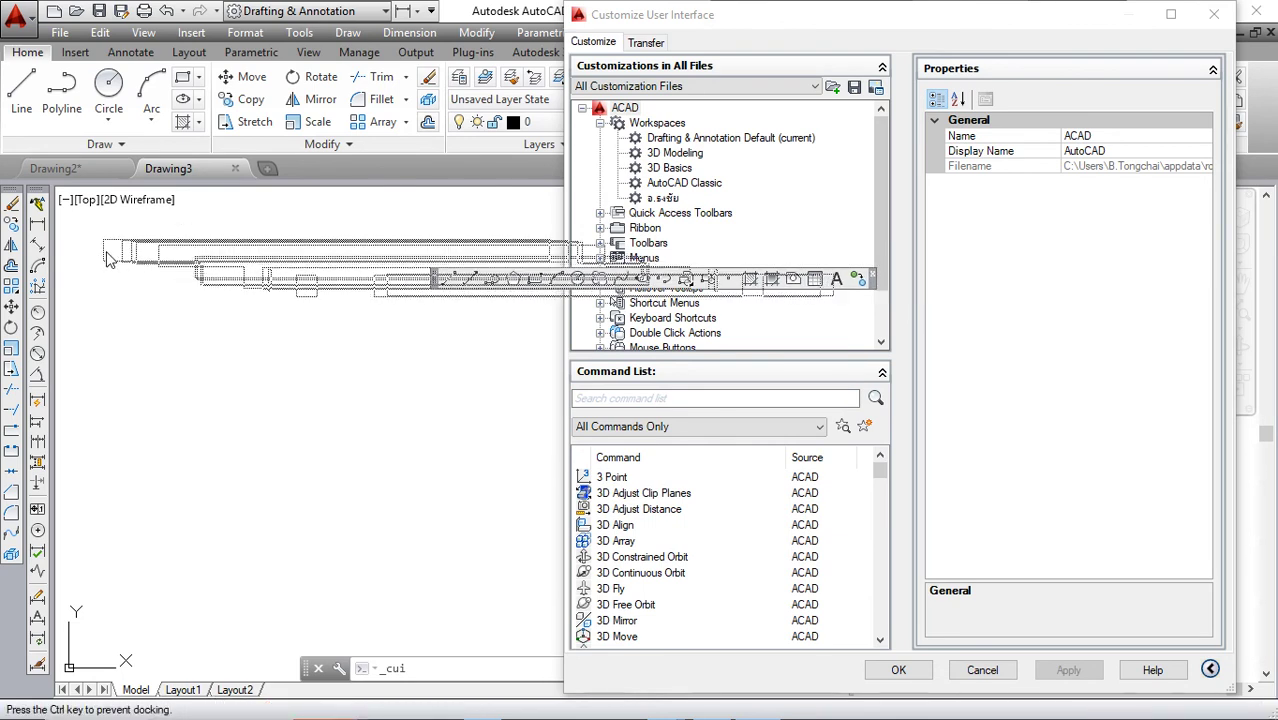
Step: Filter the CUI Command List to the Draw category and scroll to the Circle commands
click(820, 428)
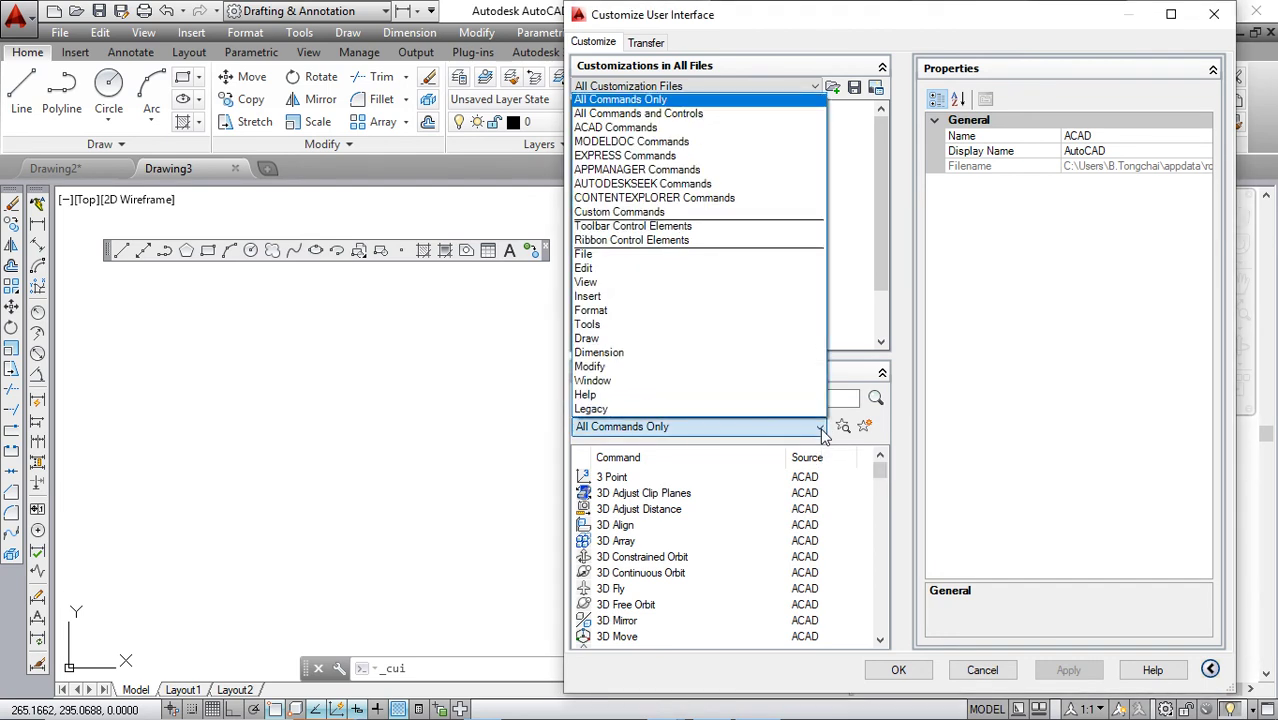
click(708, 339)
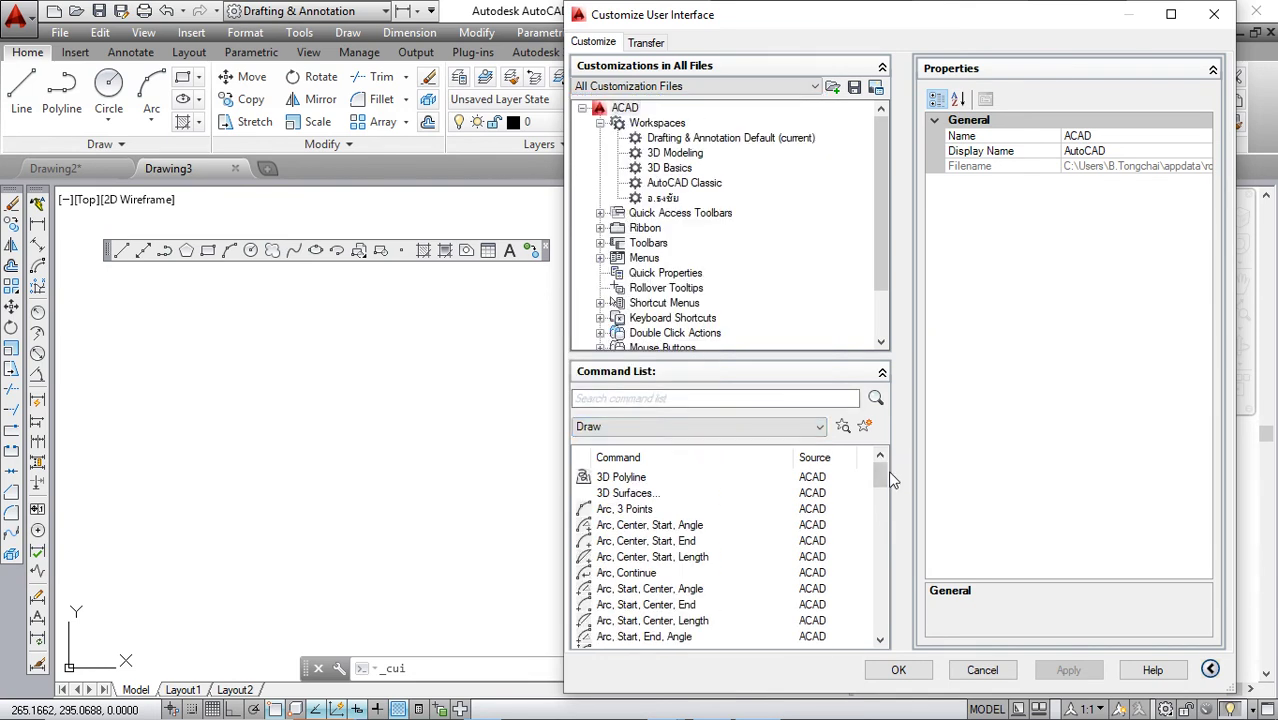
drag(881, 471, 877, 522)
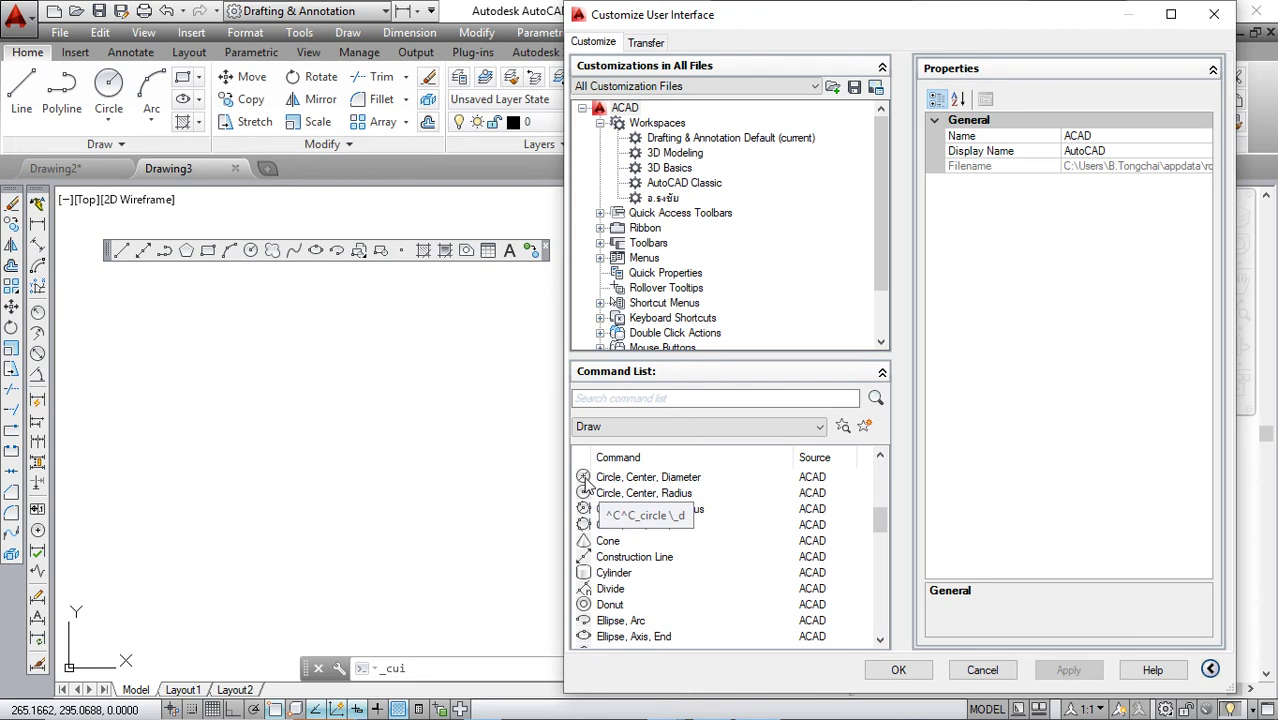
Step: Add Circle, Center, Diameter and Circle, Tan, Tan, Radius to the Draw toolbar, then apply and close
drag(587, 485, 399, 334)
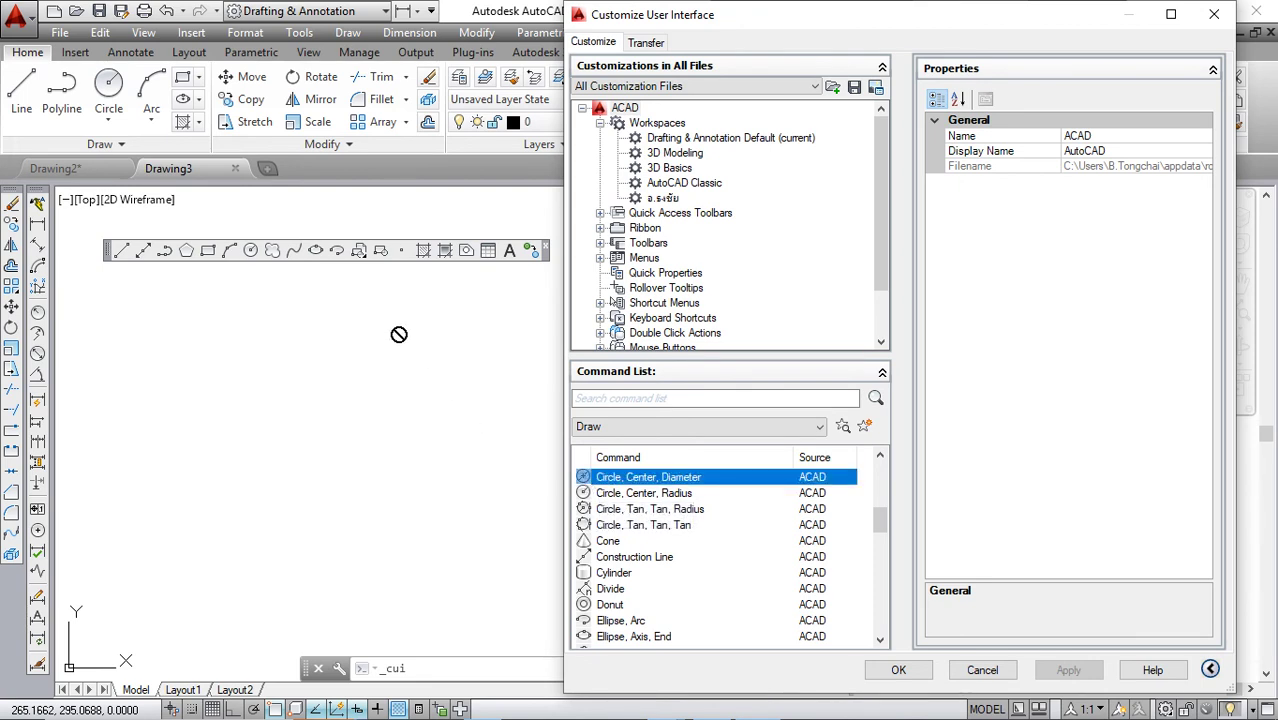
mouse_move(399, 334)
mouse_down()
mouse_move(297, 258)
mouse_move(254, 258)
mouse_up()
mouse_move(253, 257)
mouse_down()
mouse_move(266, 259)
mouse_move(155, 258)
mouse_move(256, 276)
mouse_move(277, 262)
mouse_move(285, 320)
mouse_move(263, 257)
mouse_up()
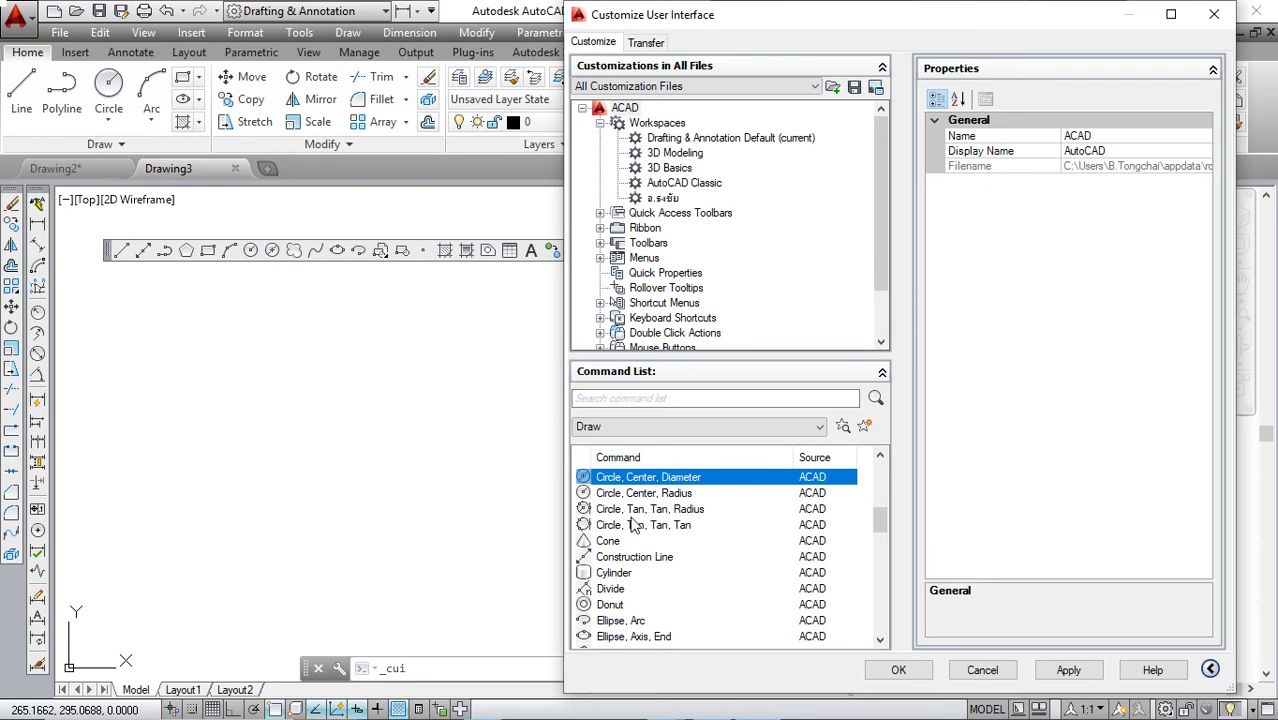
click(591, 510)
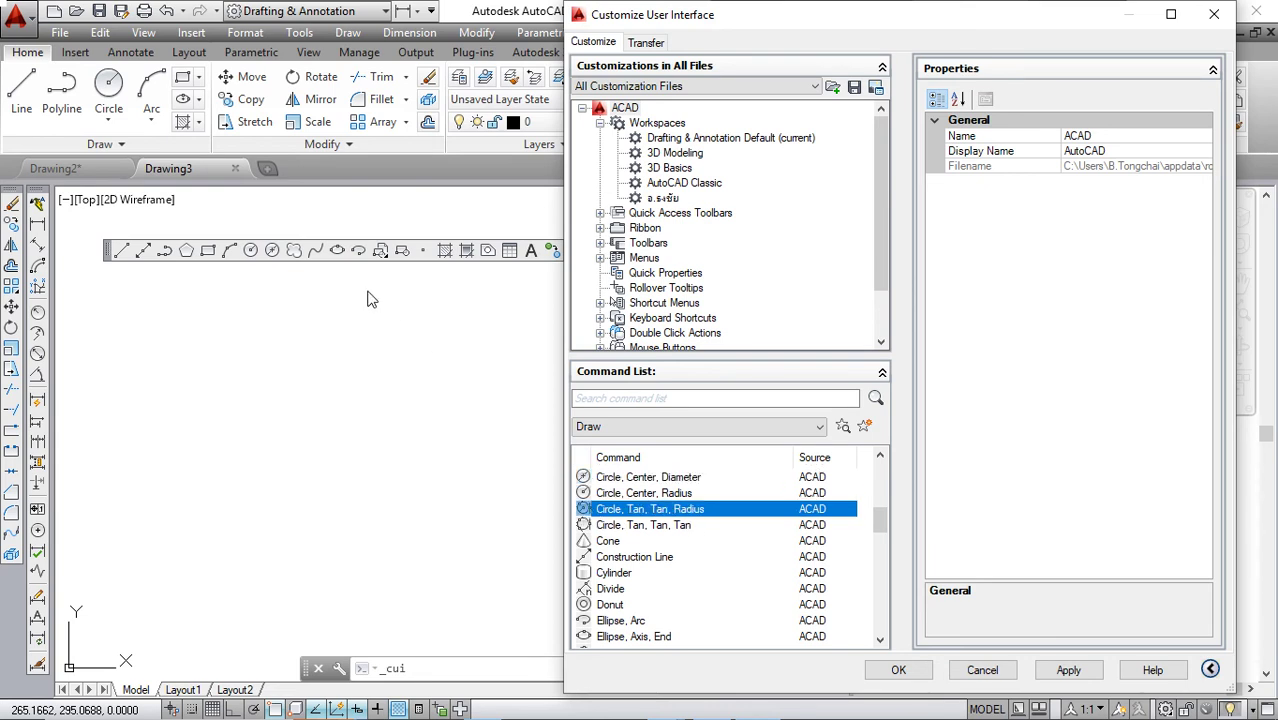
drag(367, 298, 294, 252)
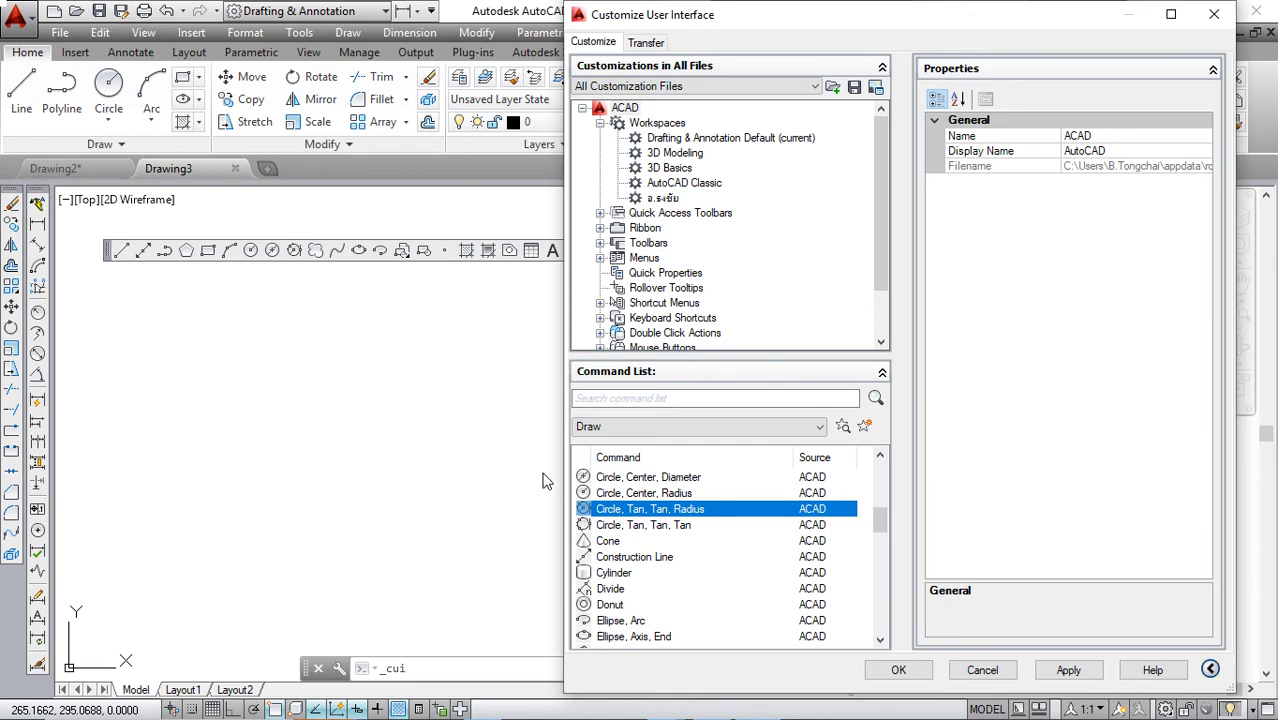
drag(593, 513, 305, 268)
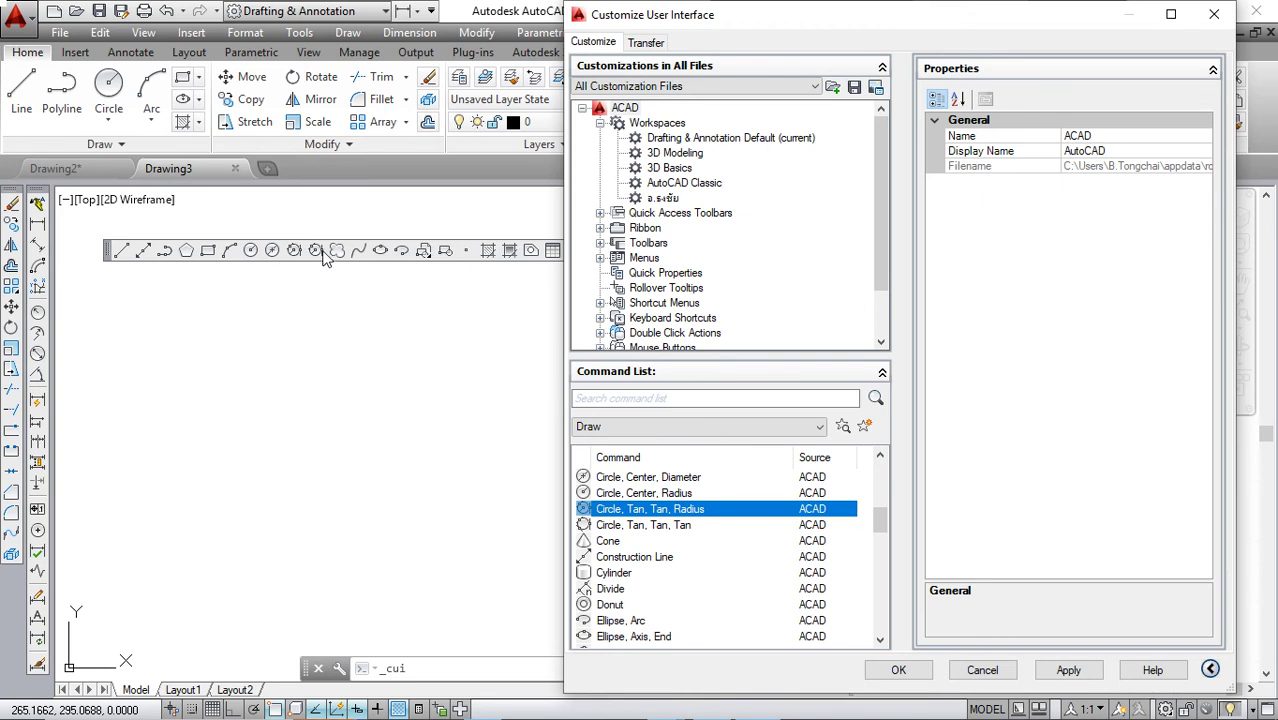
click(1075, 674)
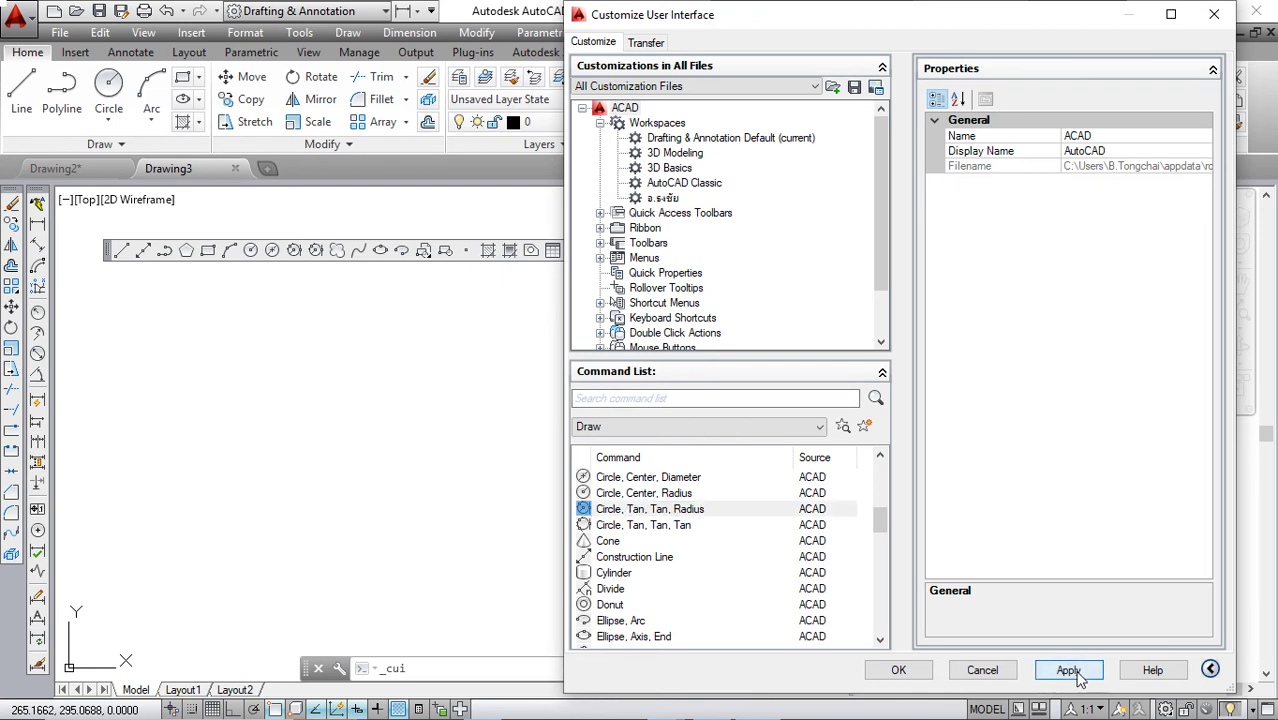
click(905, 669)
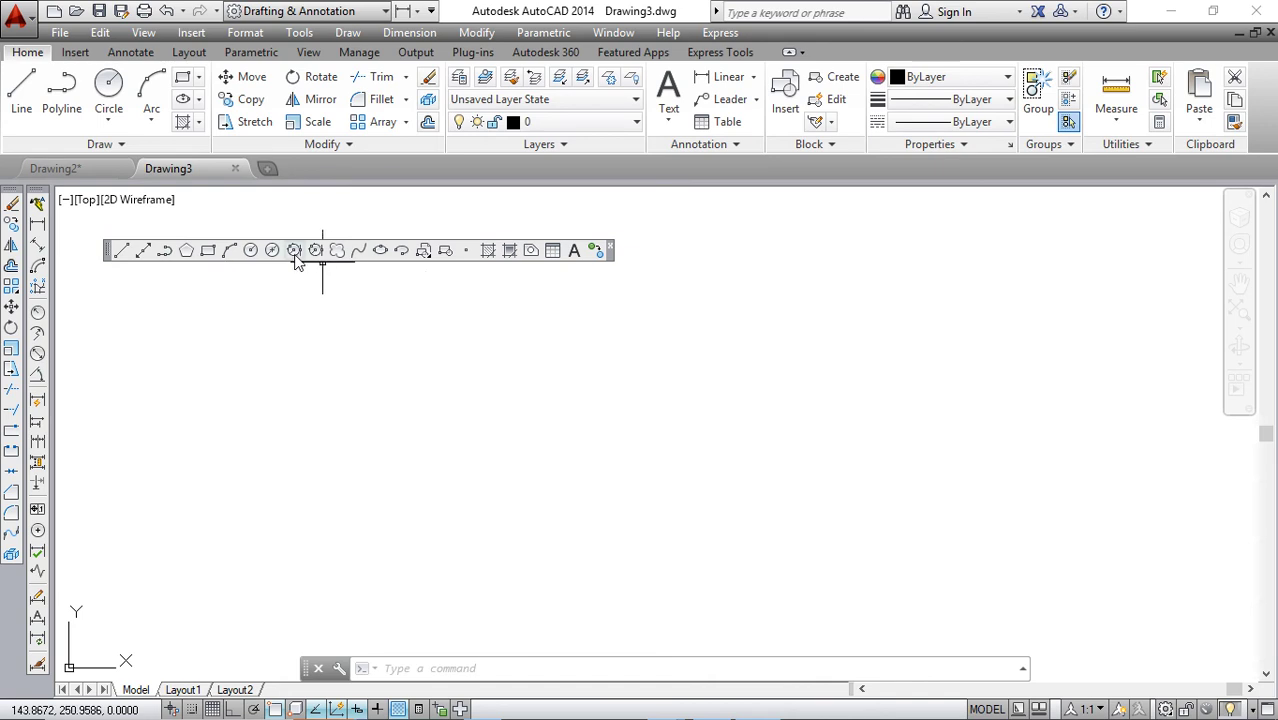
Step: Remove Circle, Tan, Tan, Radius from the Draw toolbar in Customize User Interface and apply the change
click(299, 33)
mouse_move(323, 665)
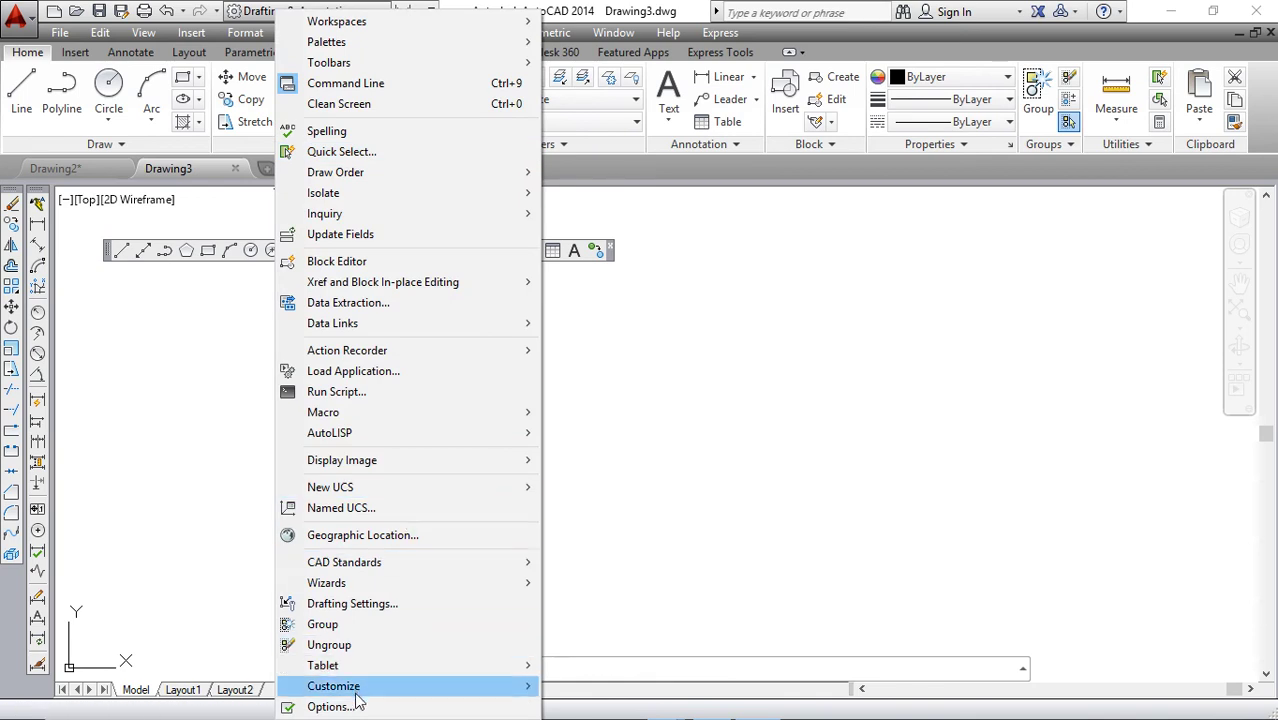
click(620, 590)
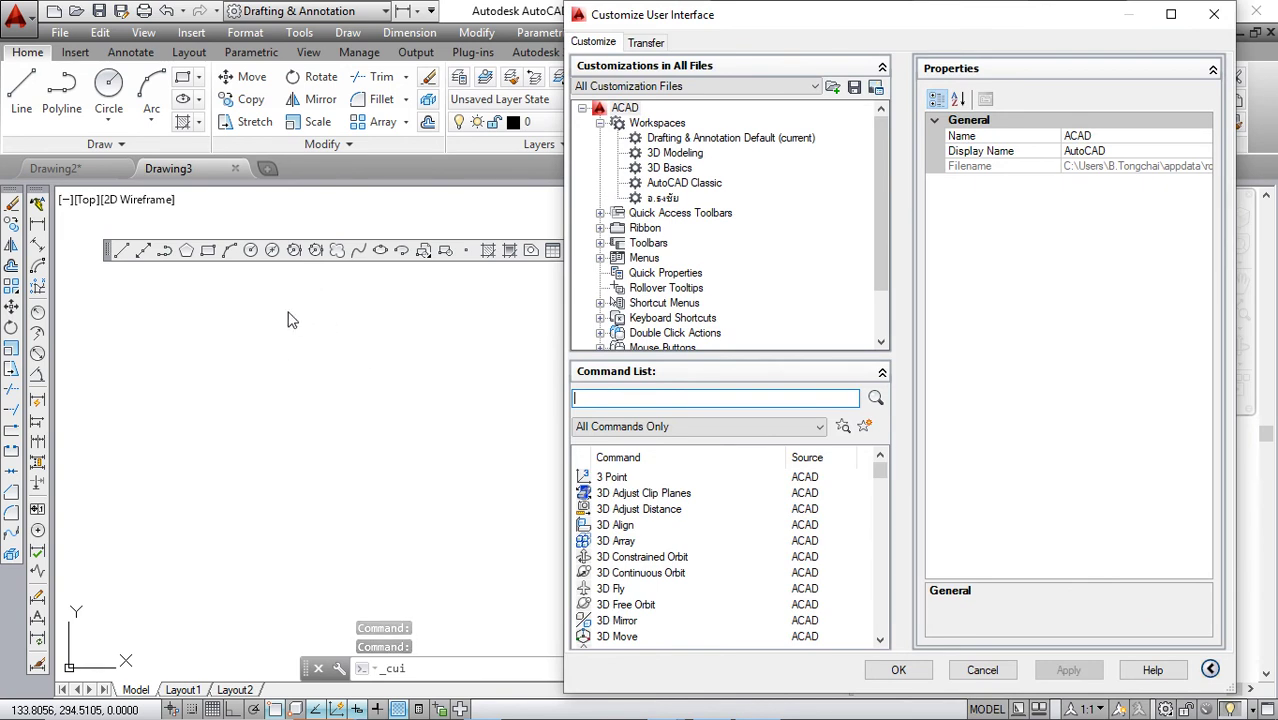
drag(293, 251, 294, 256)
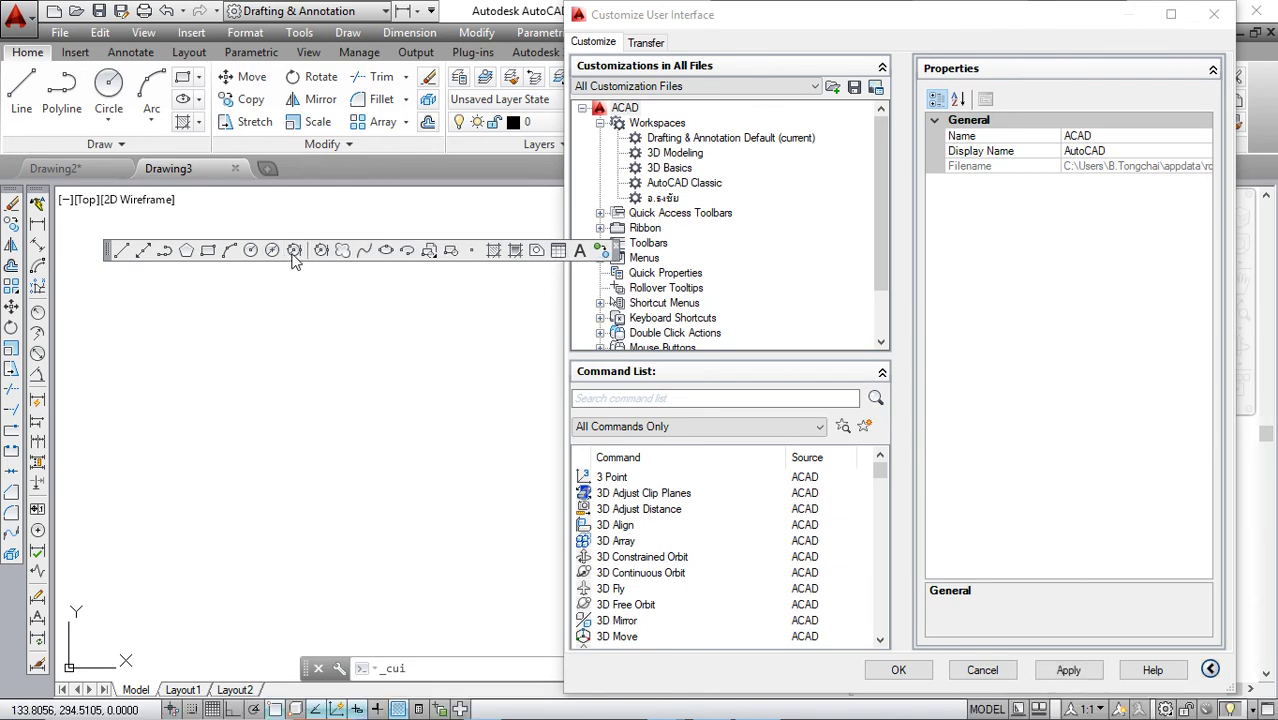
drag(294, 252, 297, 260)
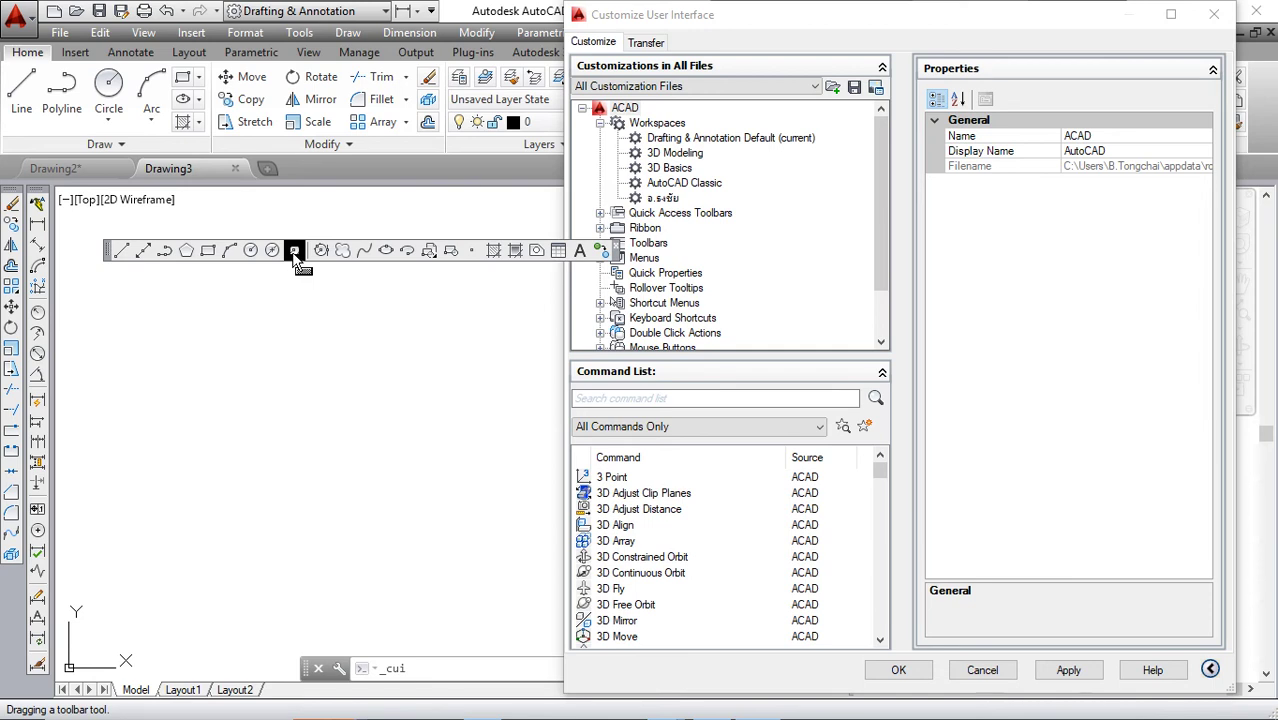
drag(294, 254, 314, 395)
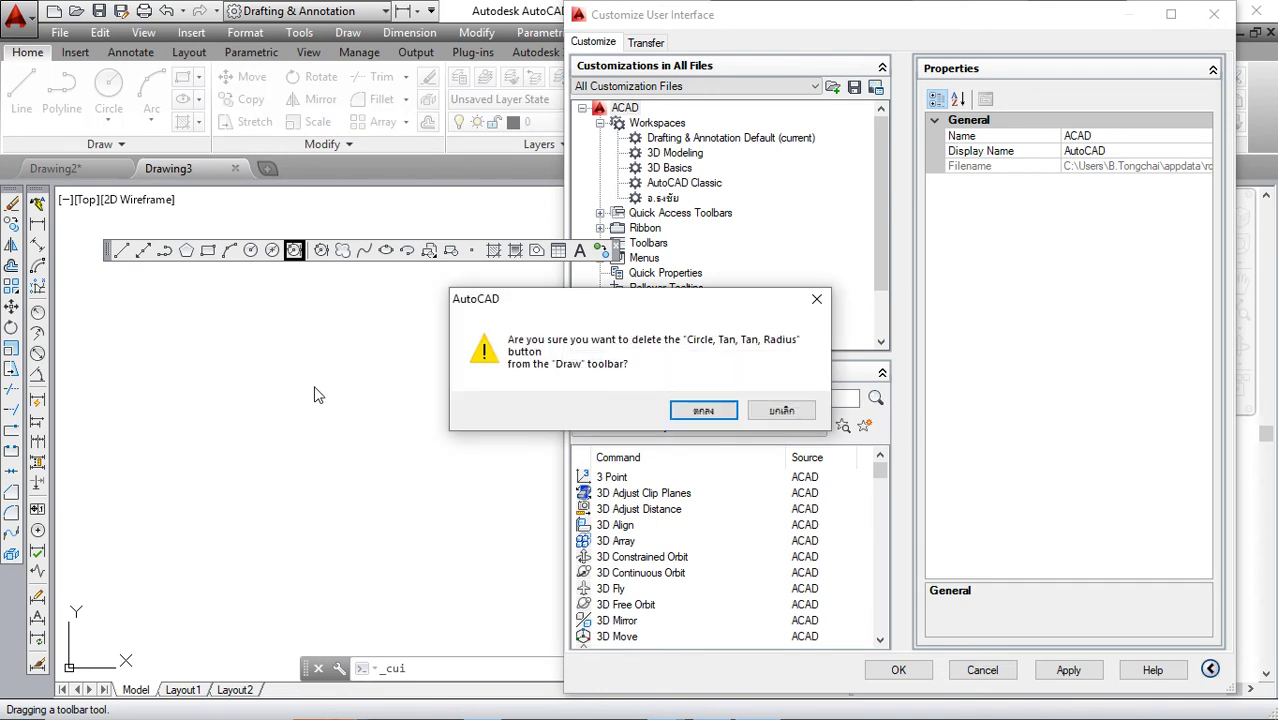
click(704, 410)
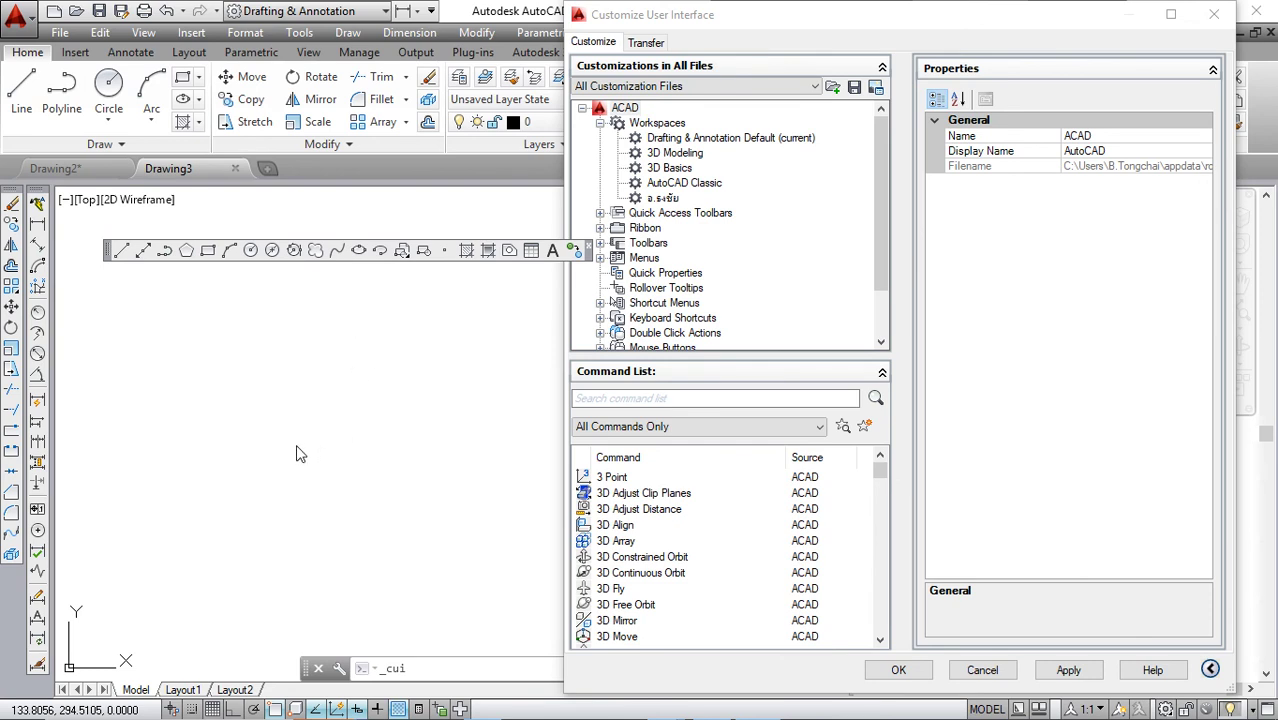
click(1090, 676)
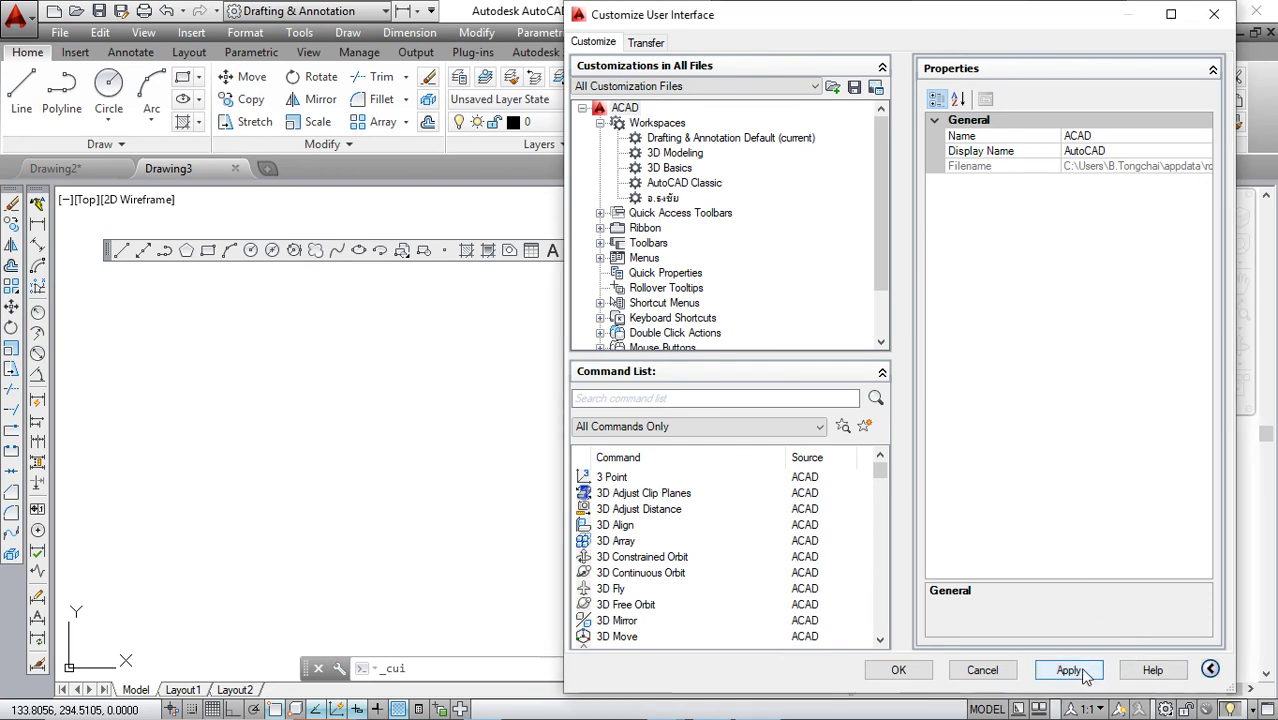
click(898, 671)
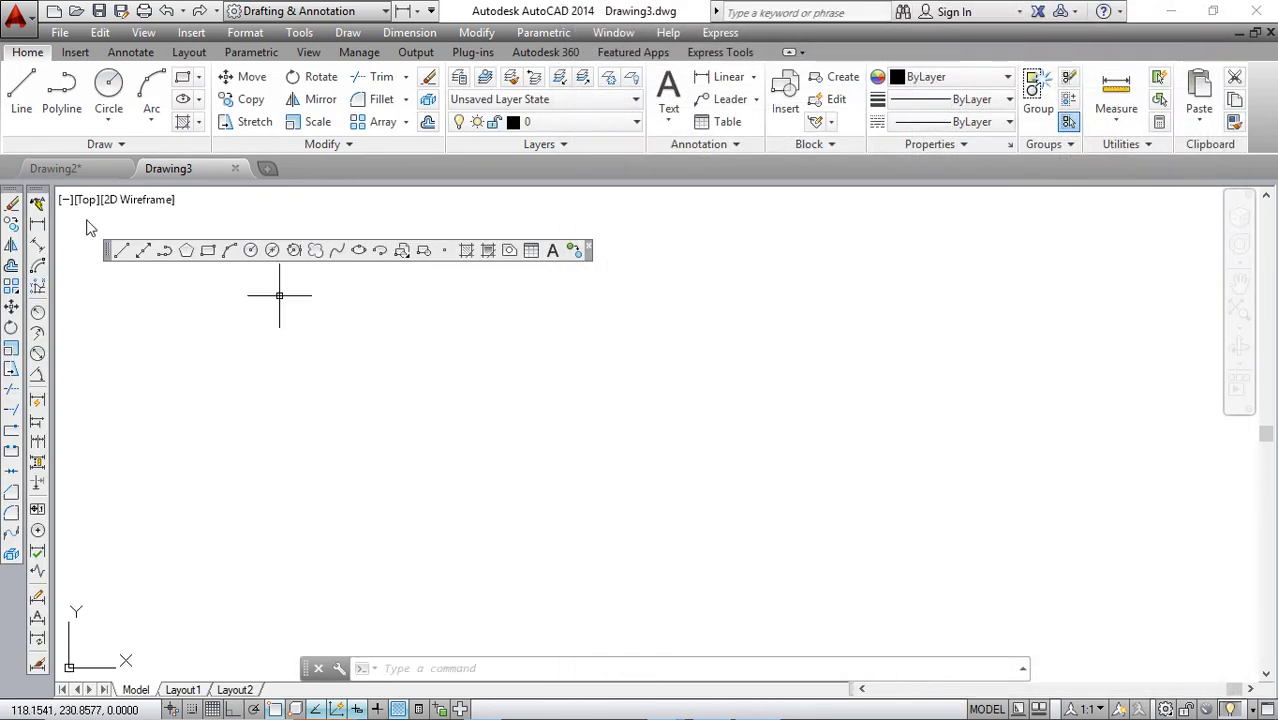
Step: Dock the floating Draw toolbar vertically on the left edge beside Modify and Dimension
drag(106, 252, 79, 272)
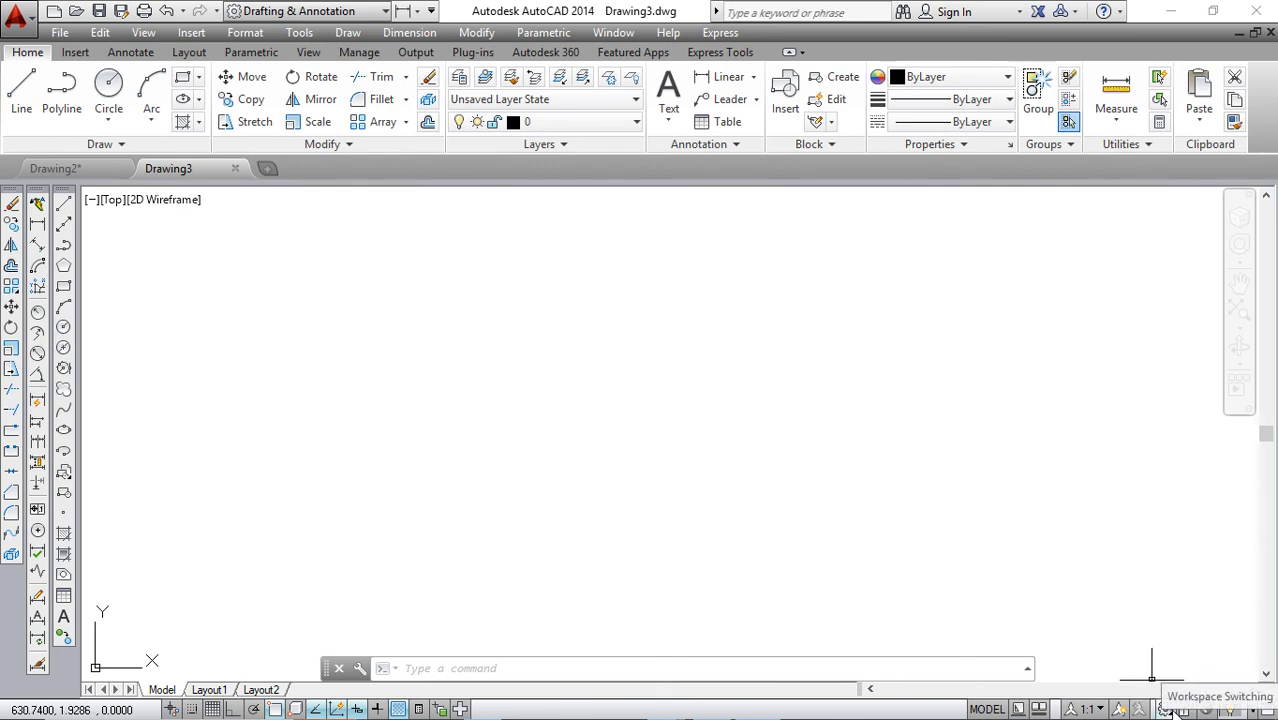
click(1167, 709)
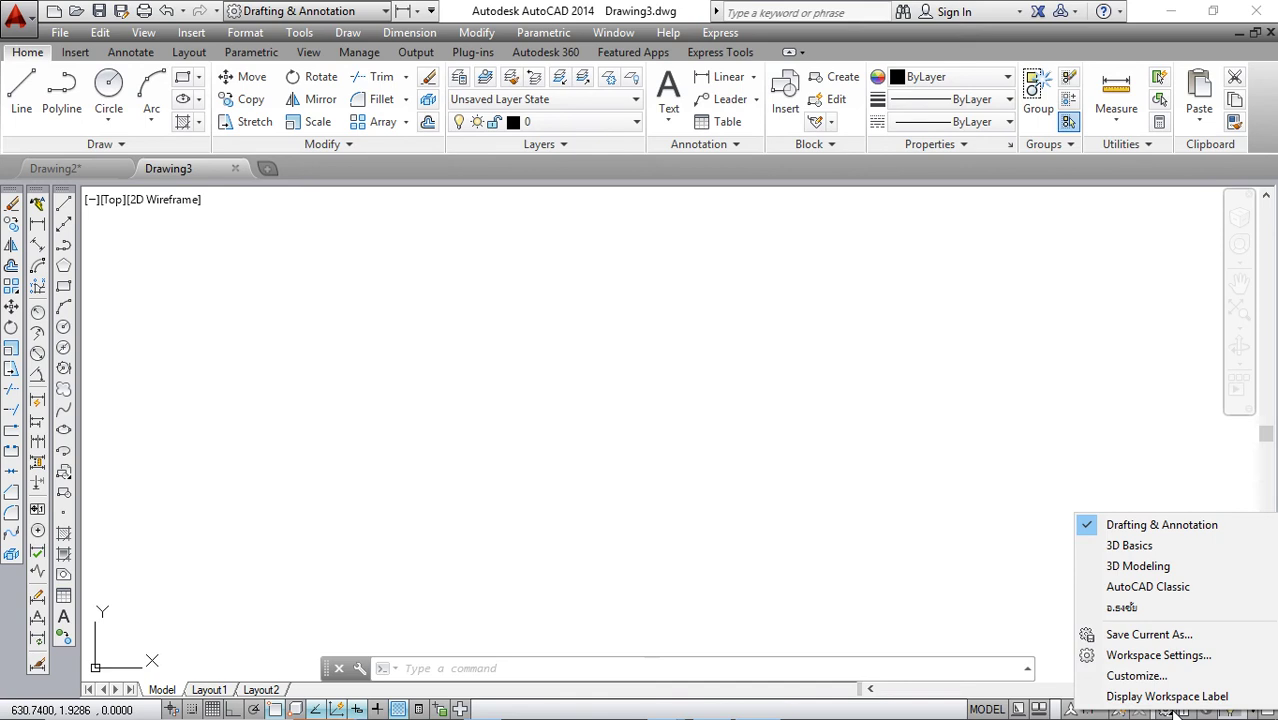
Step: Save the current interface layout as a new workspace named 'Bibbon&Classic'
click(1150, 635)
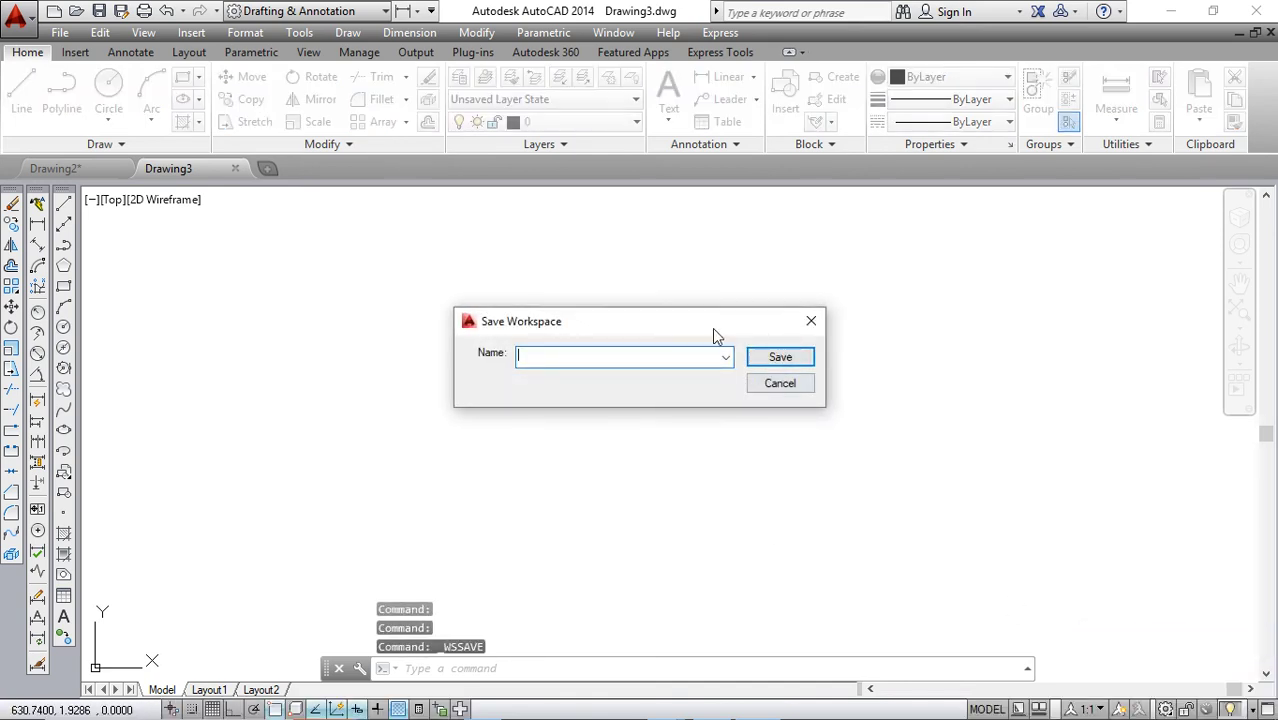
drag(697, 323, 704, 298)
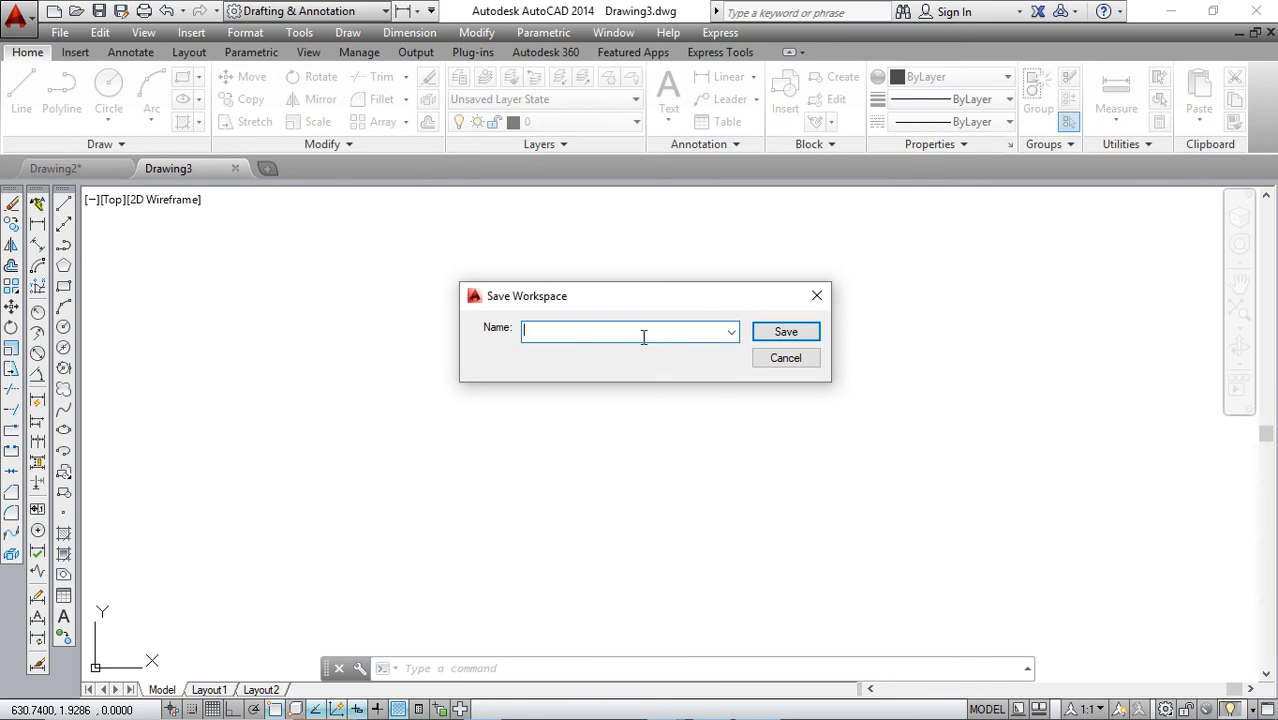
click(731, 335)
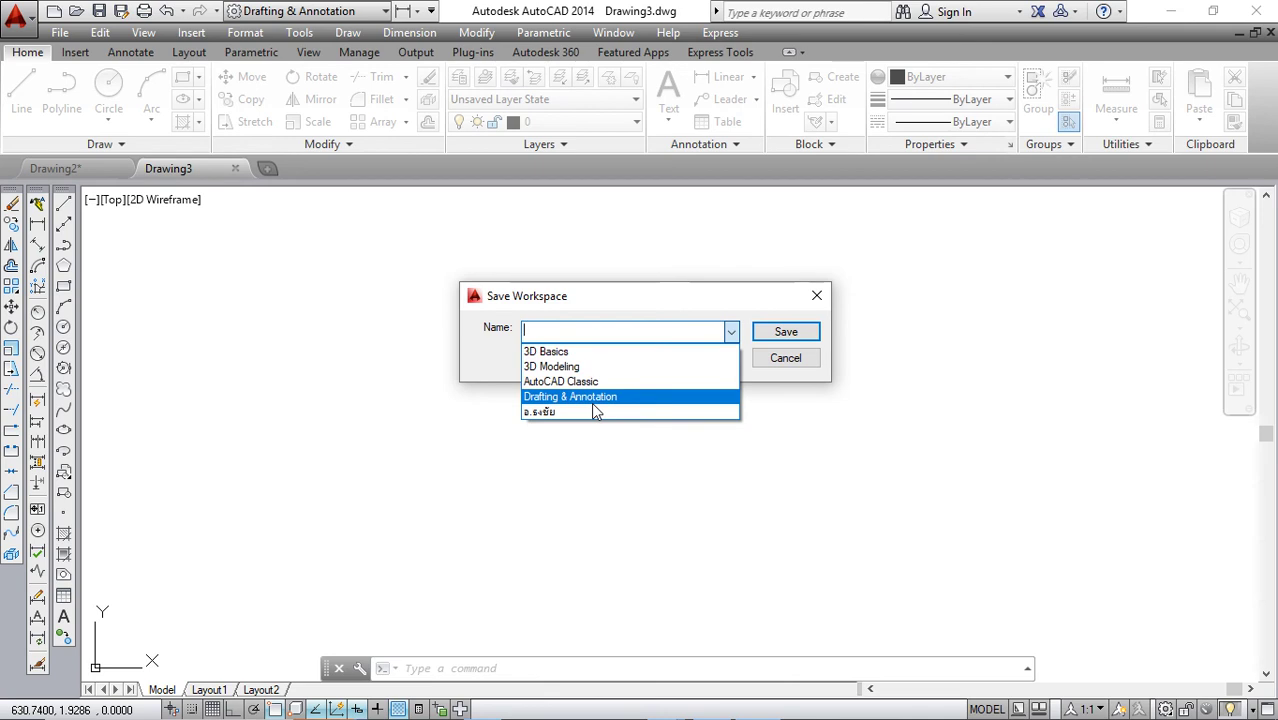
click(611, 335)
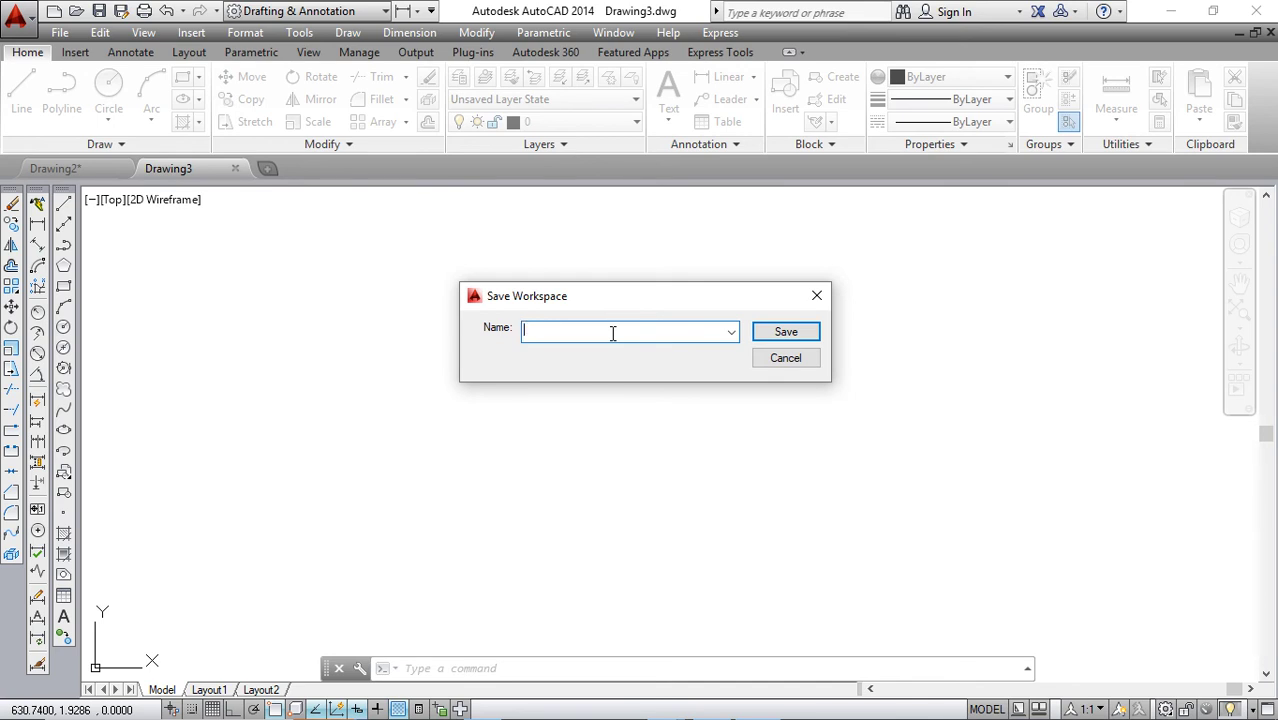
text(Bibbon)
text(&)
text(Classic)
click(732, 333)
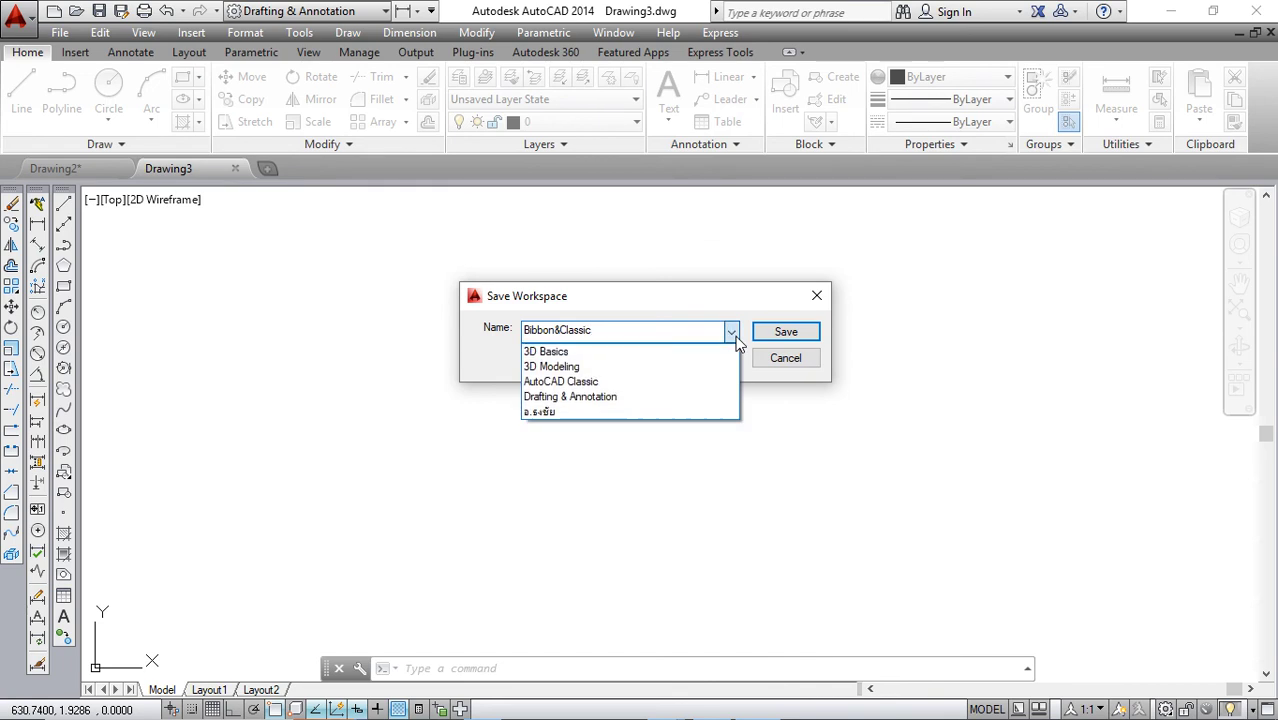
click(732, 334)
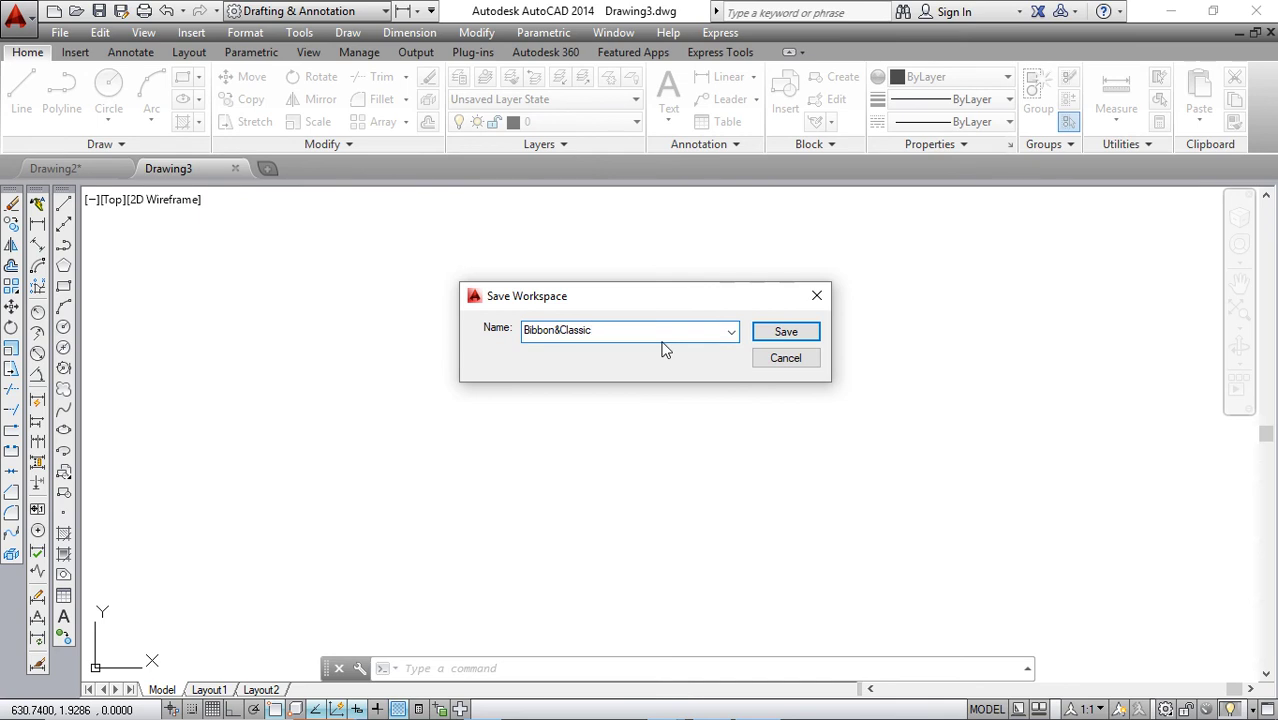
click(807, 337)
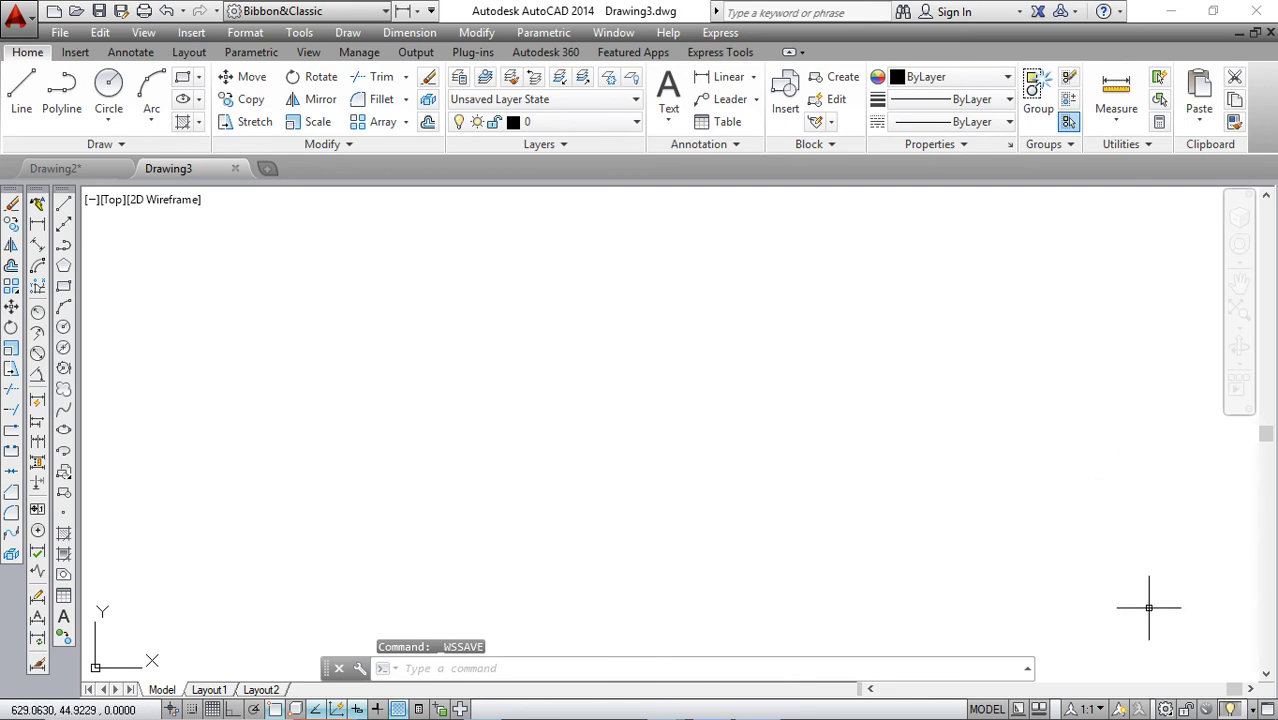
click(1168, 708)
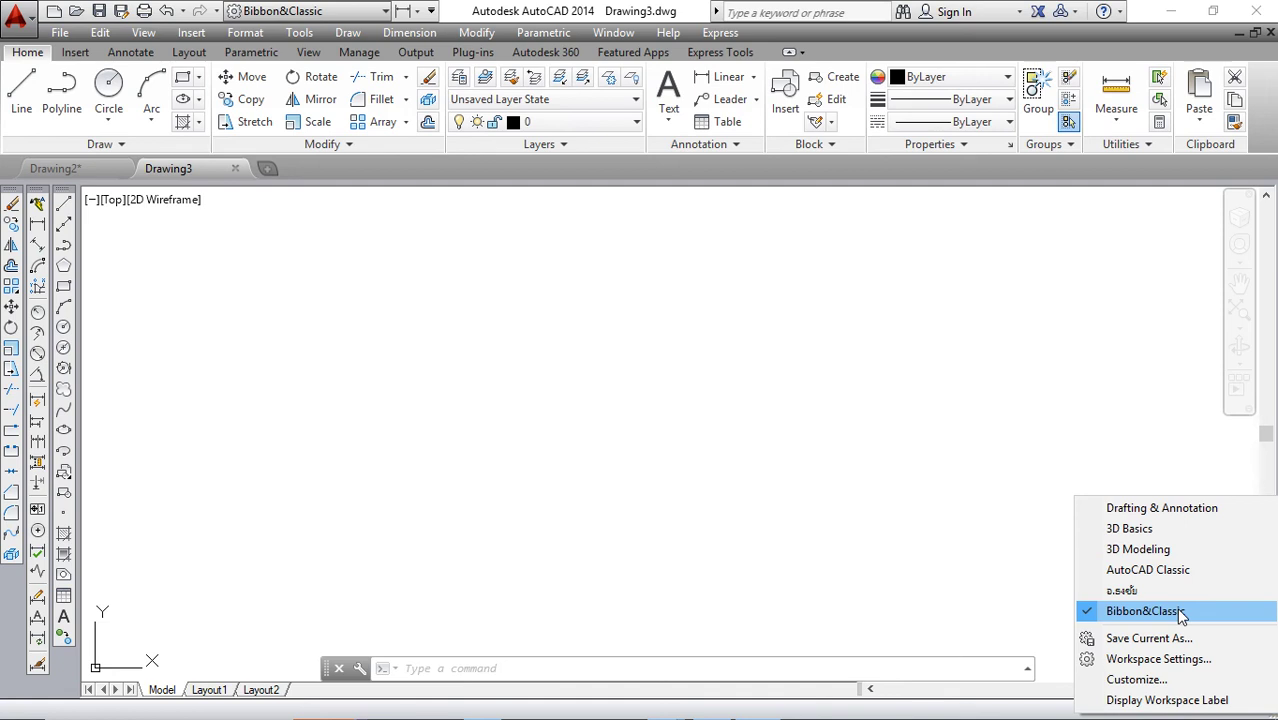
click(1162, 508)
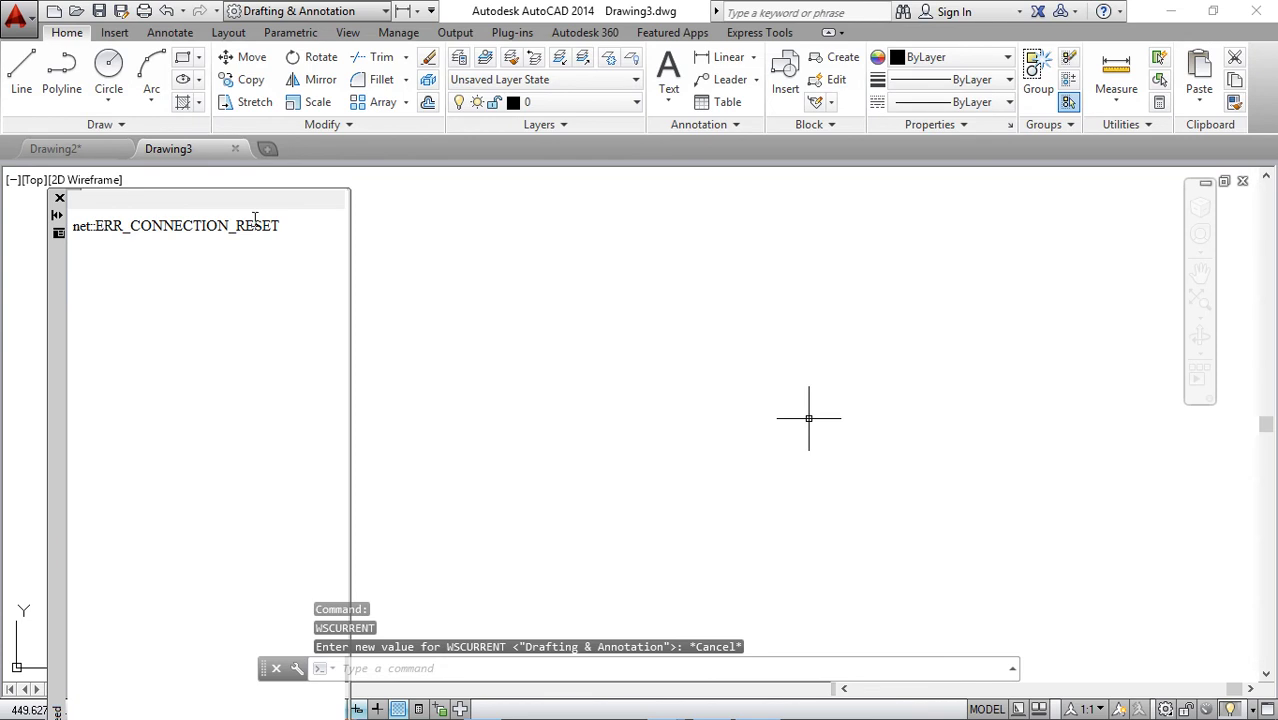
click(60, 197)
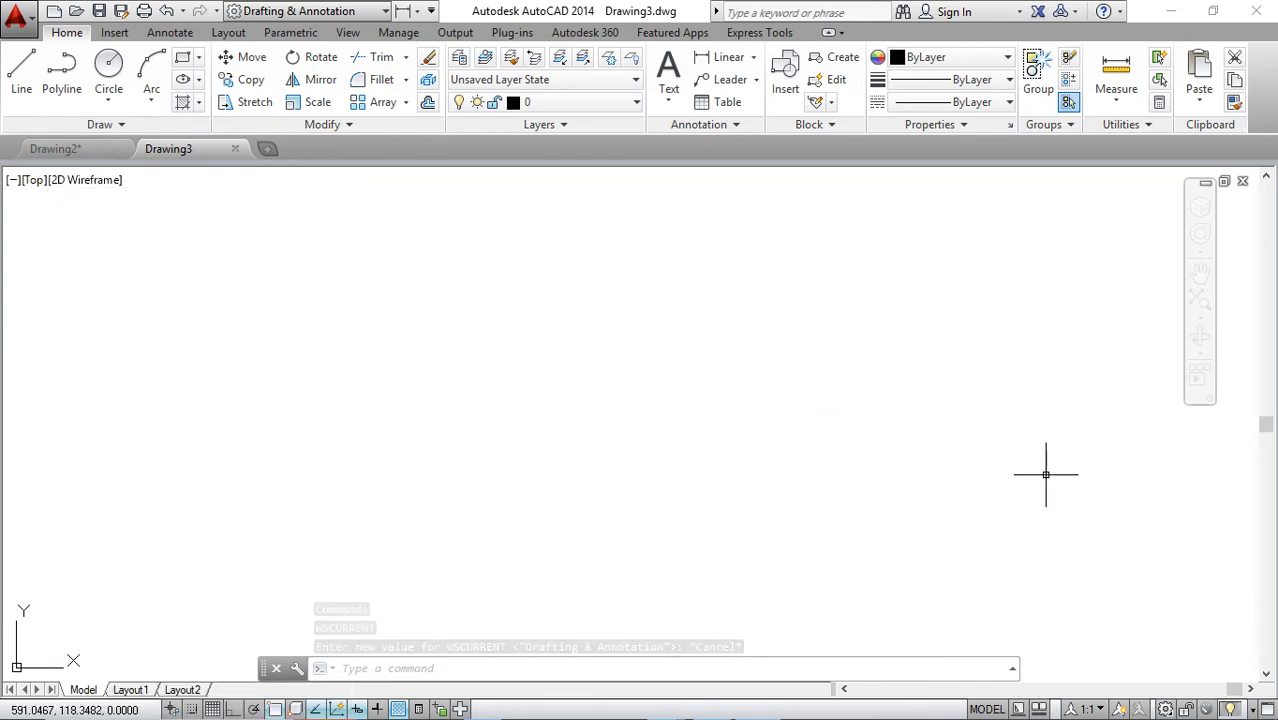
click(1167, 708)
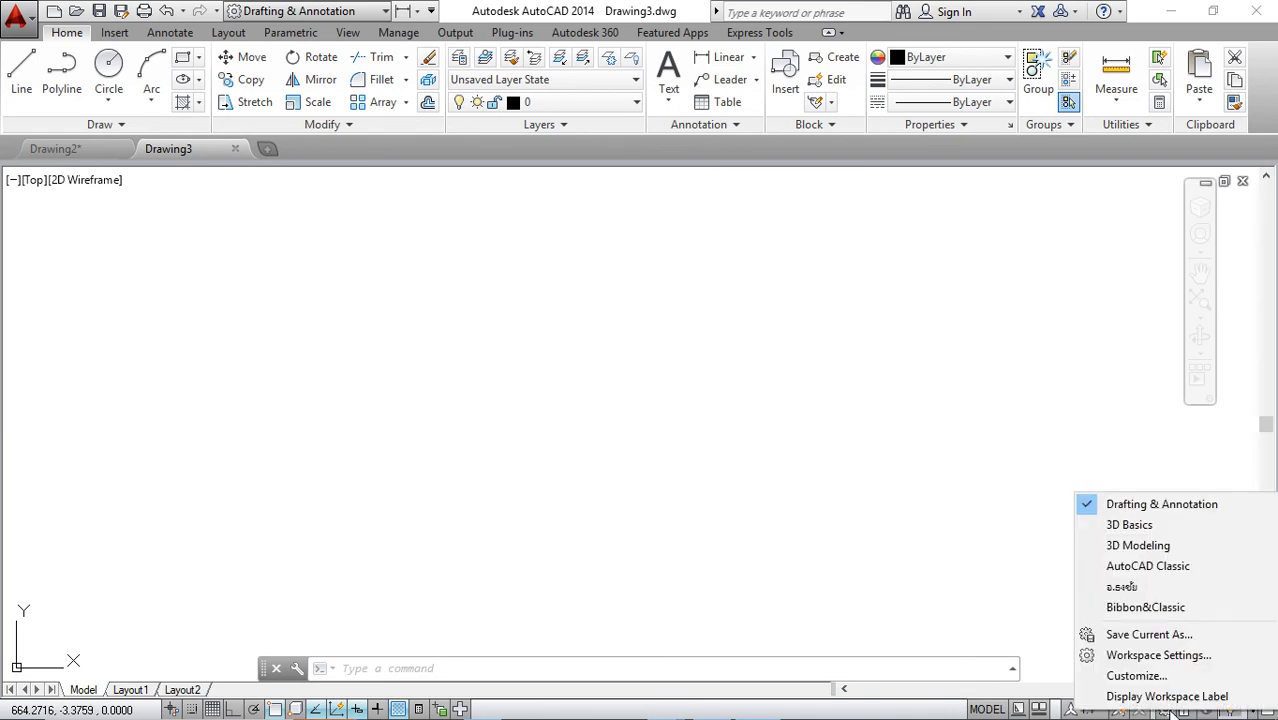
click(1182, 608)
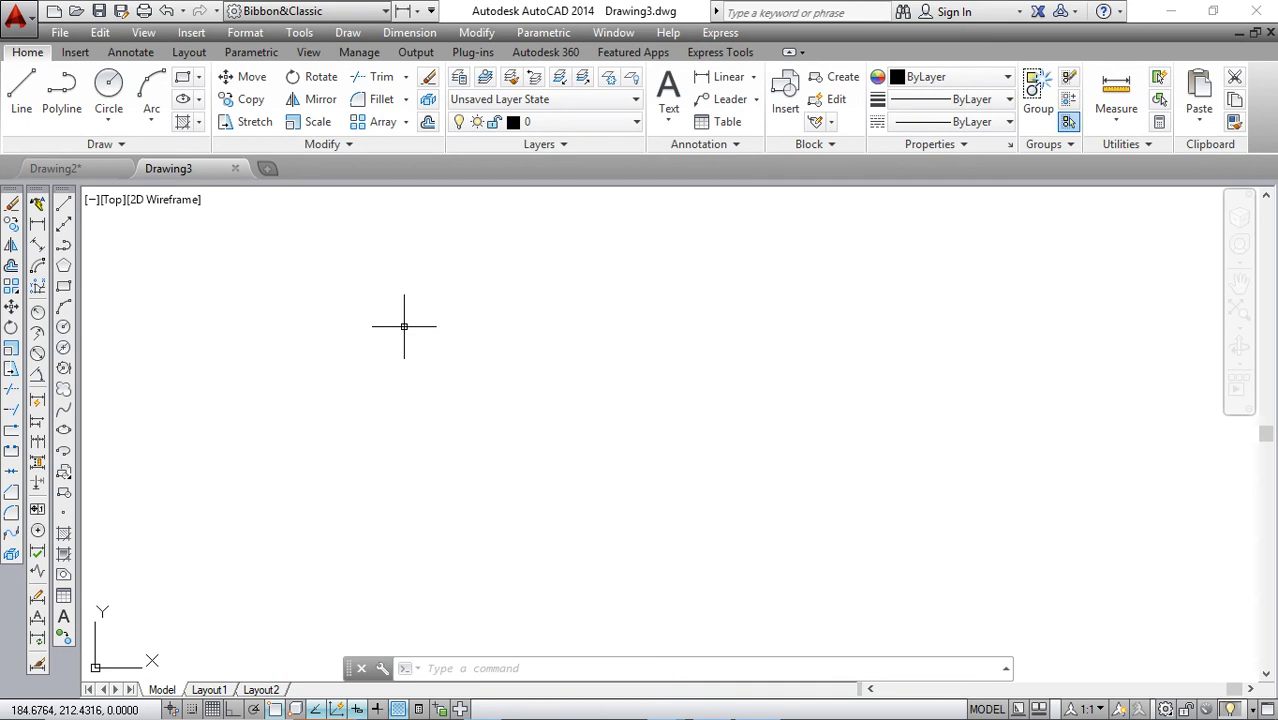
Step: Open Options from the Tools menu, close it, then reopen it with the CONFIG command
click(300, 33)
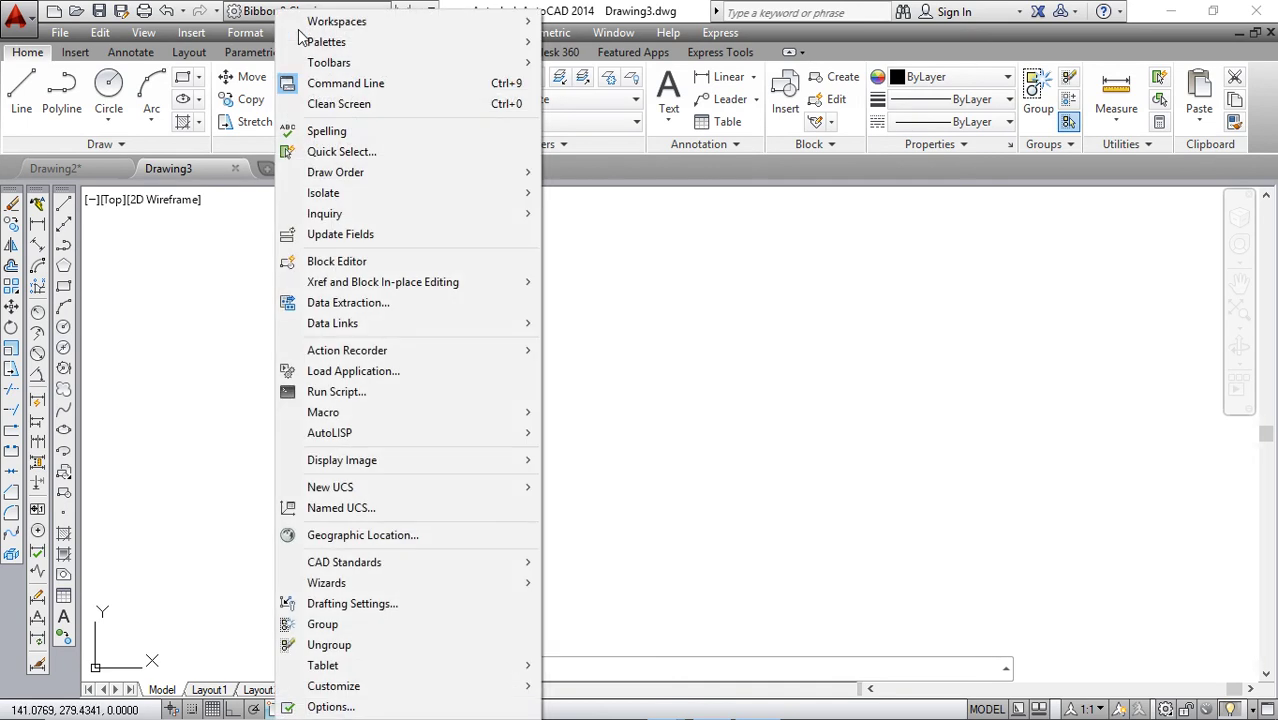
click(365, 707)
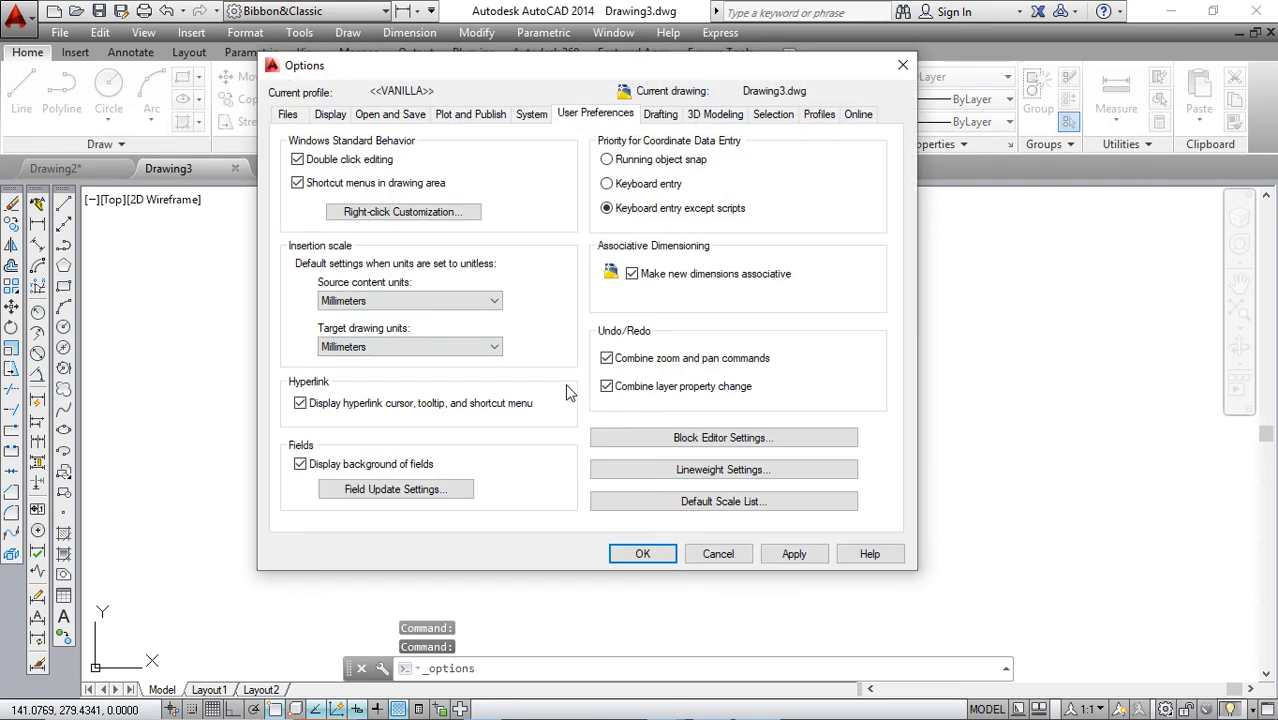
drag(561, 75, 567, 114)
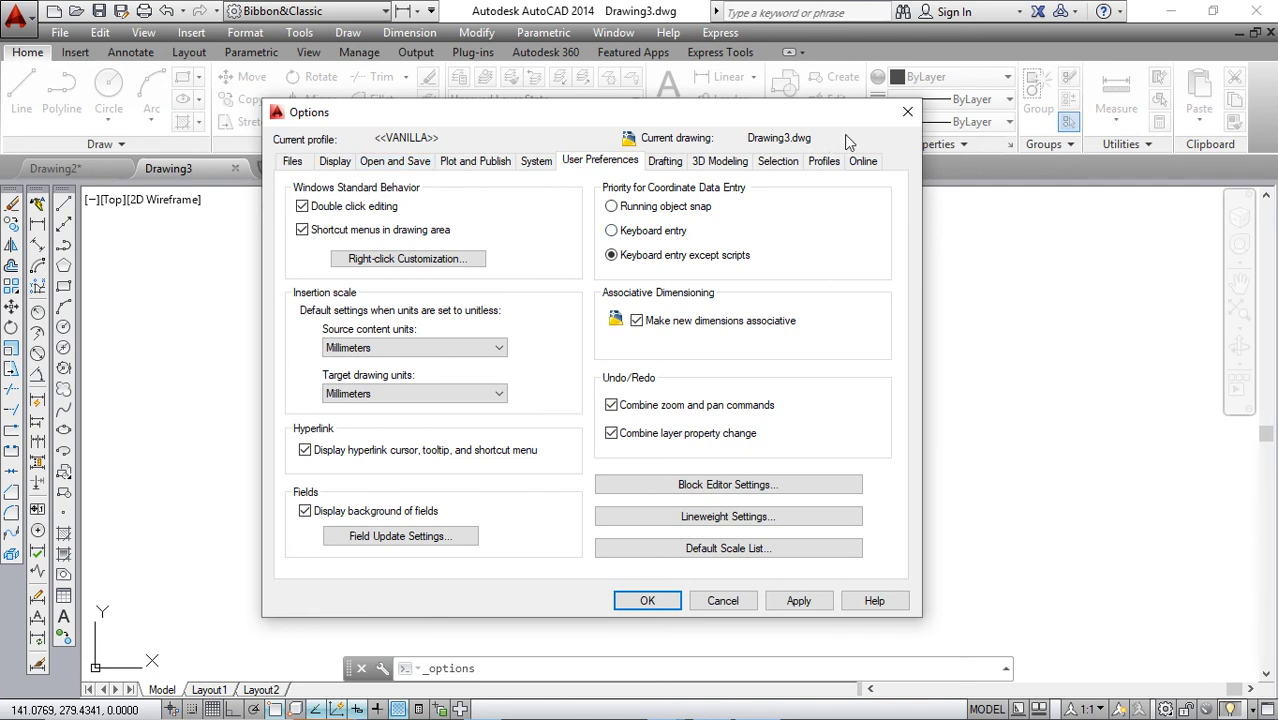
click(907, 111)
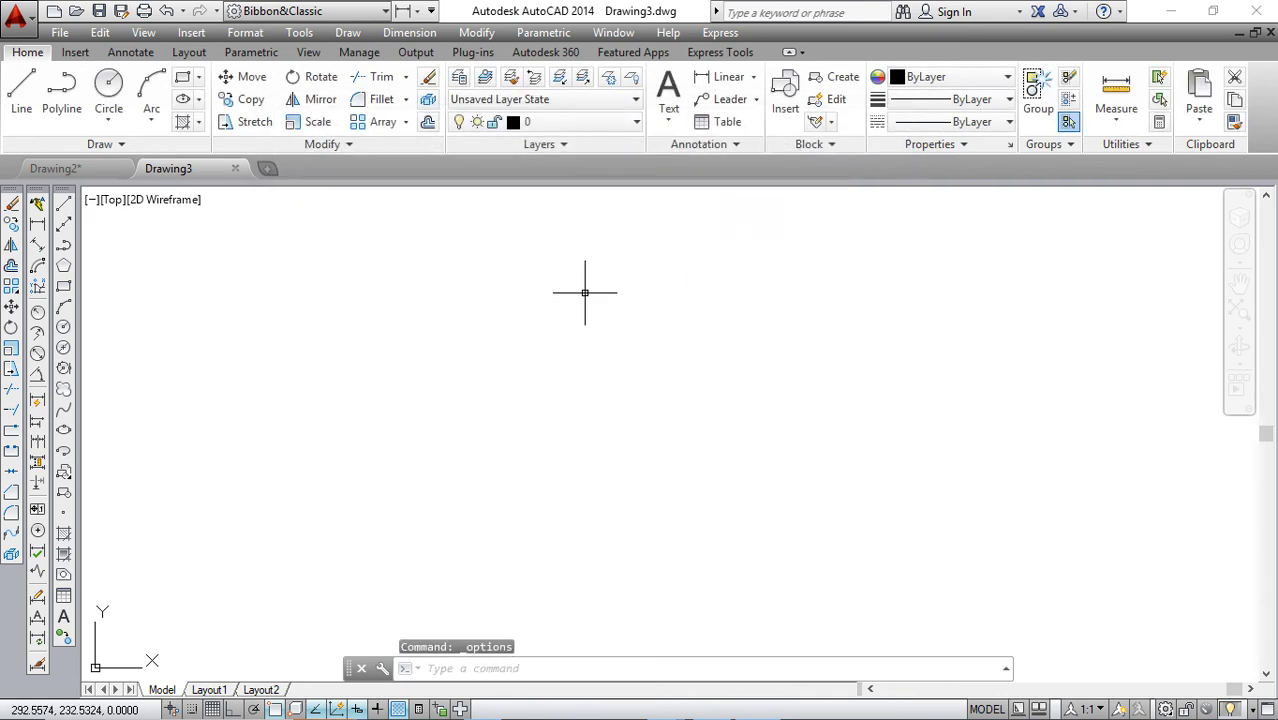
text(CON)
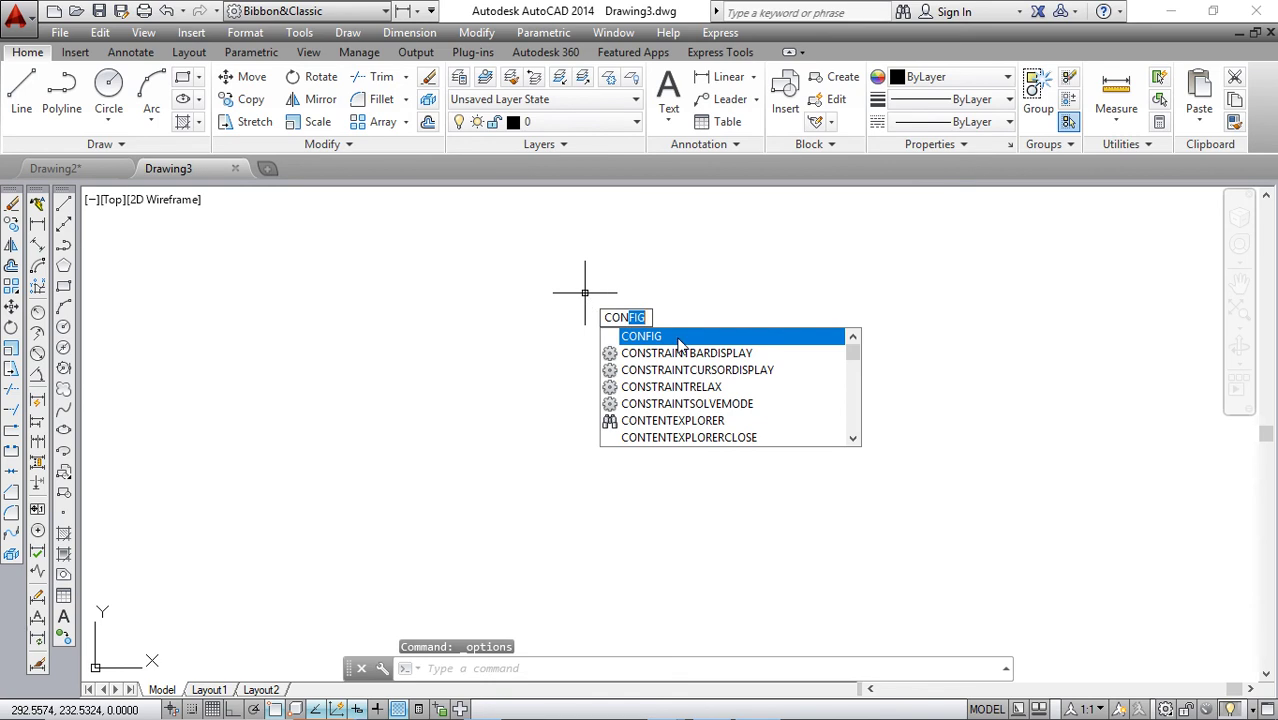
key(Escape)
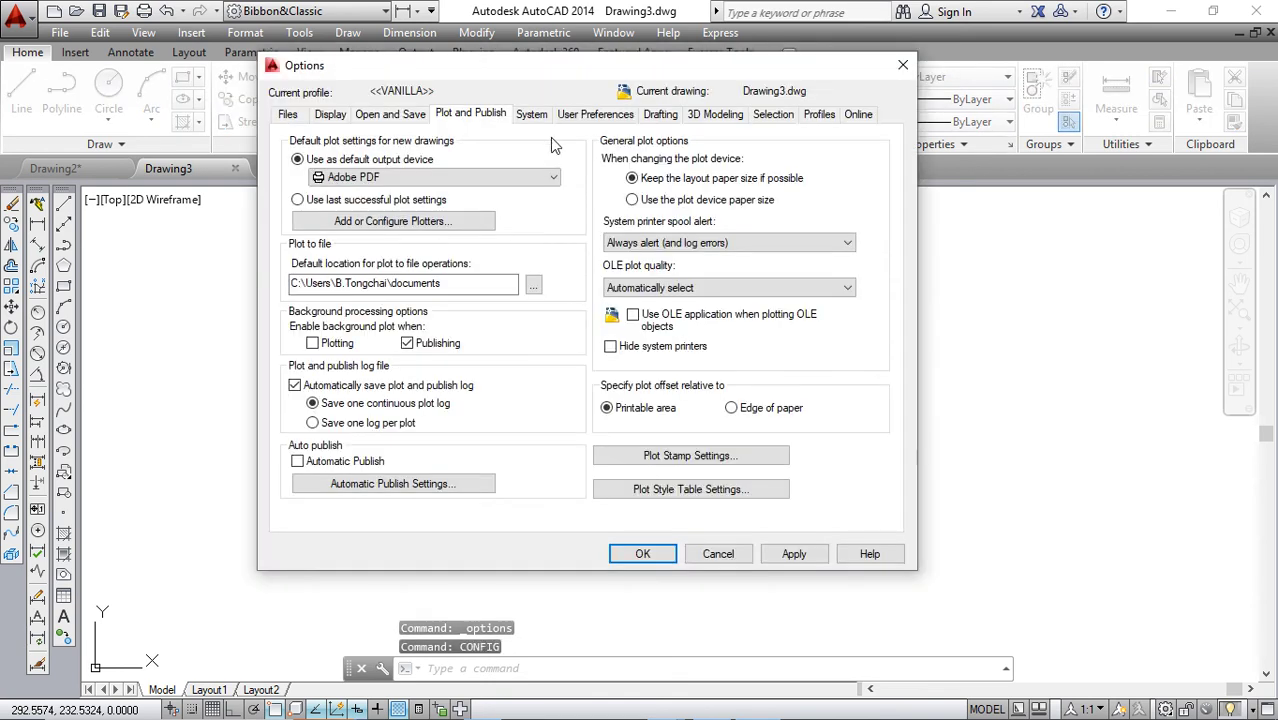
Step: On the Display tab, raise Arc and circle smoothness from 1000 to 2500
drag(526, 82, 597, 113)
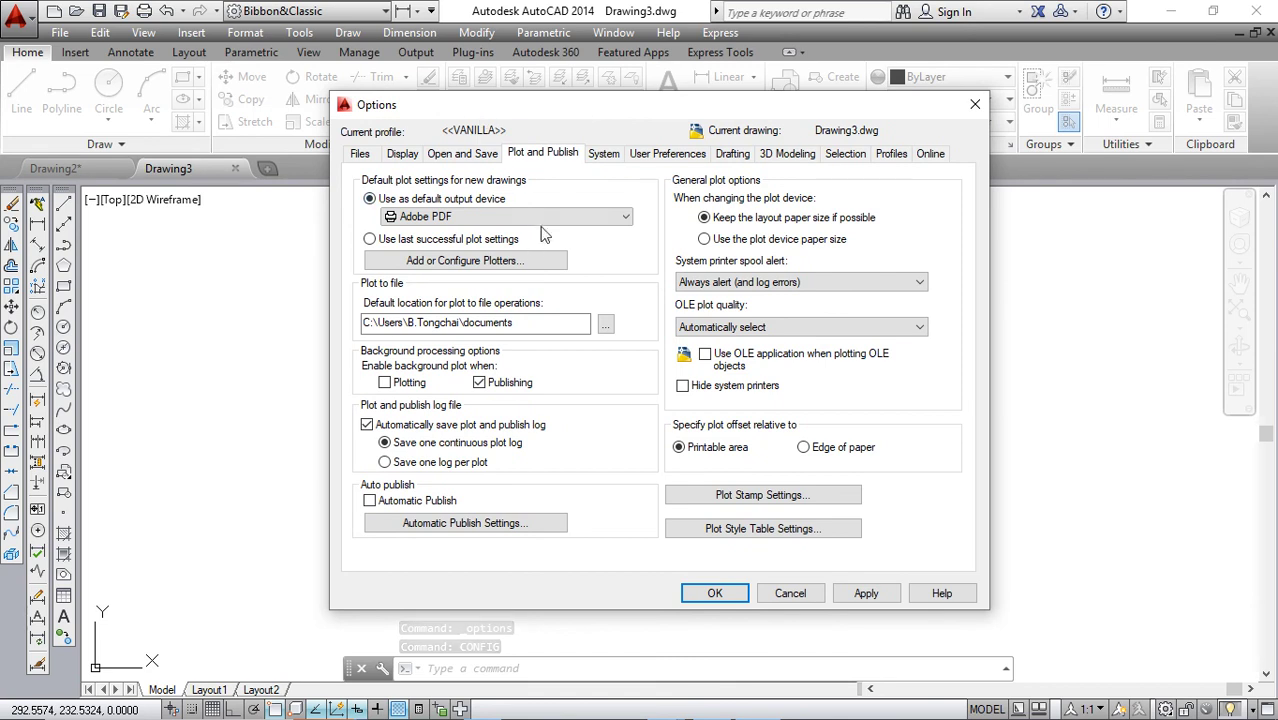
click(403, 158)
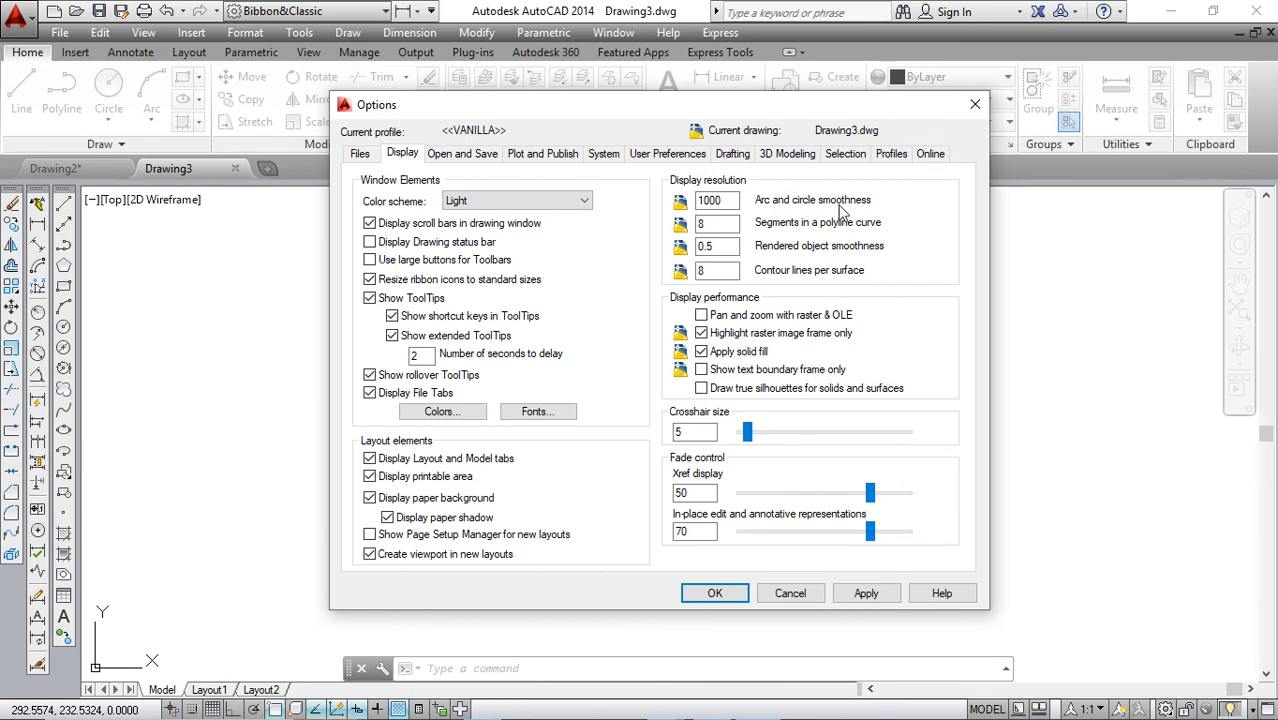
double_click(737, 201)
text(2500)
click(601, 158)
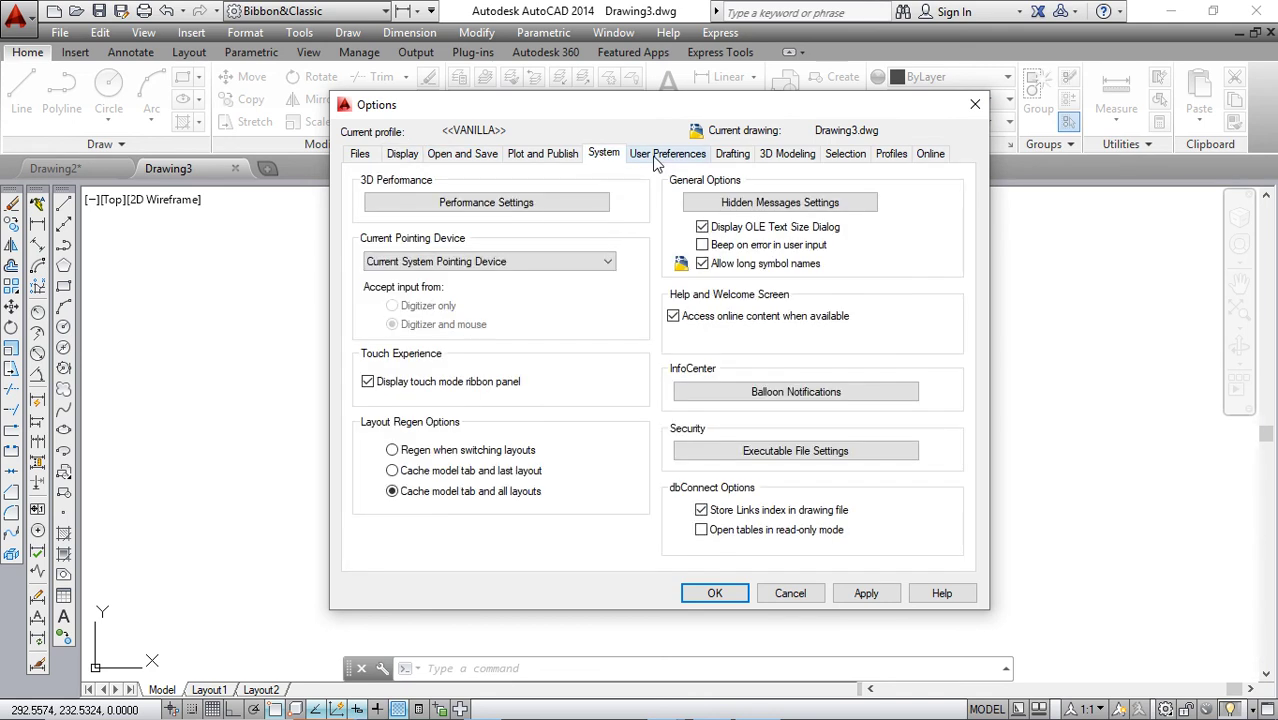
Step: Go to the User Preferences tab and bring up the Right-Click Customization settings
click(660, 156)
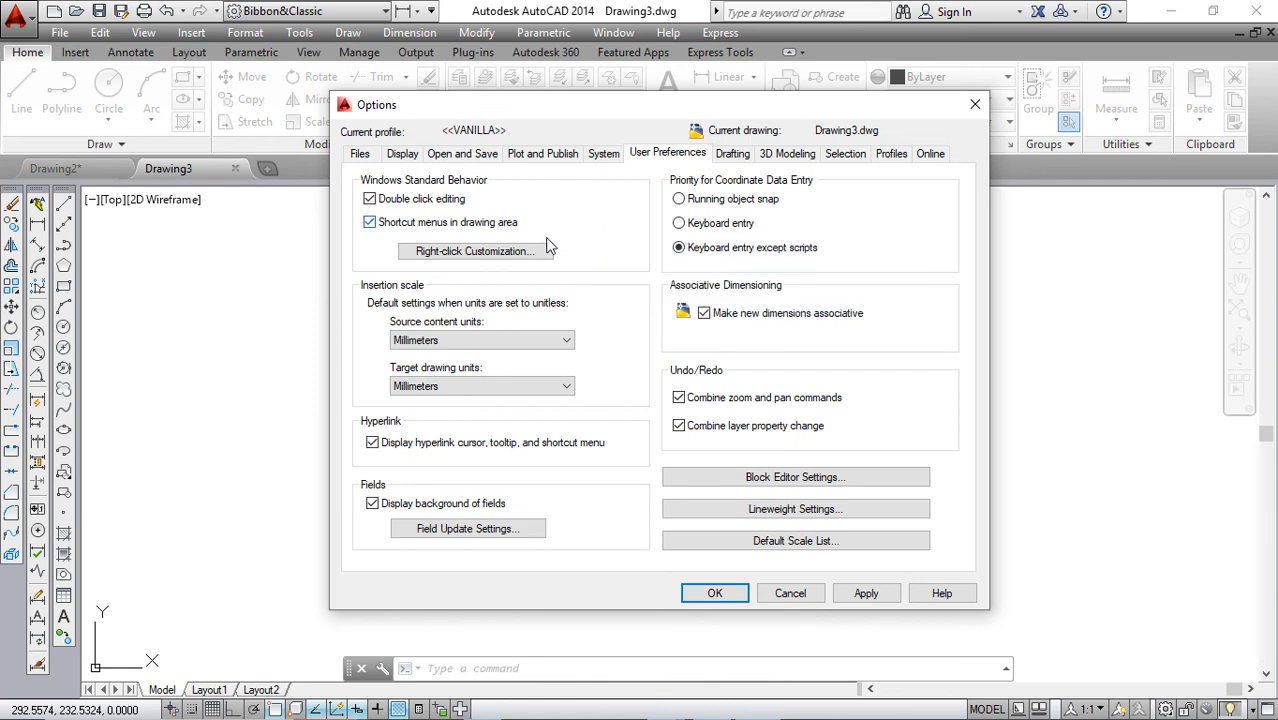
click(503, 255)
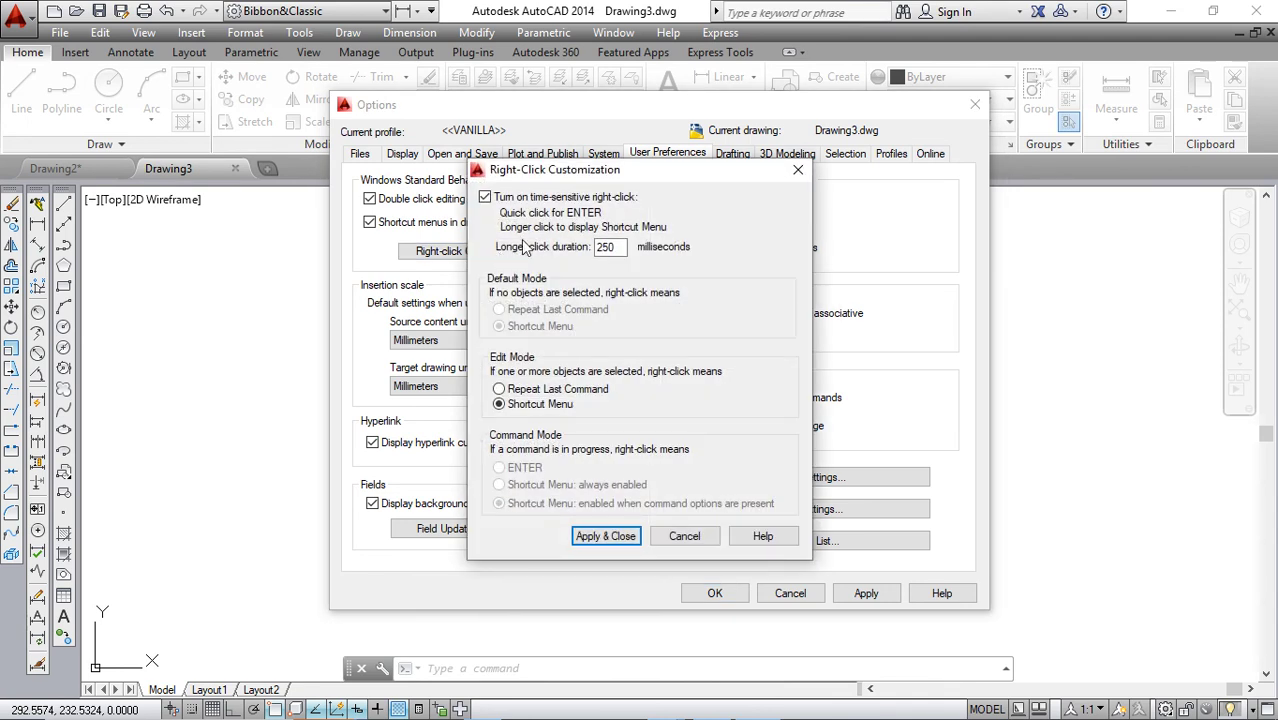
Step: Keep time-sensitive right-click on at 250 milliseconds and apply the right-click settings
click(485, 198)
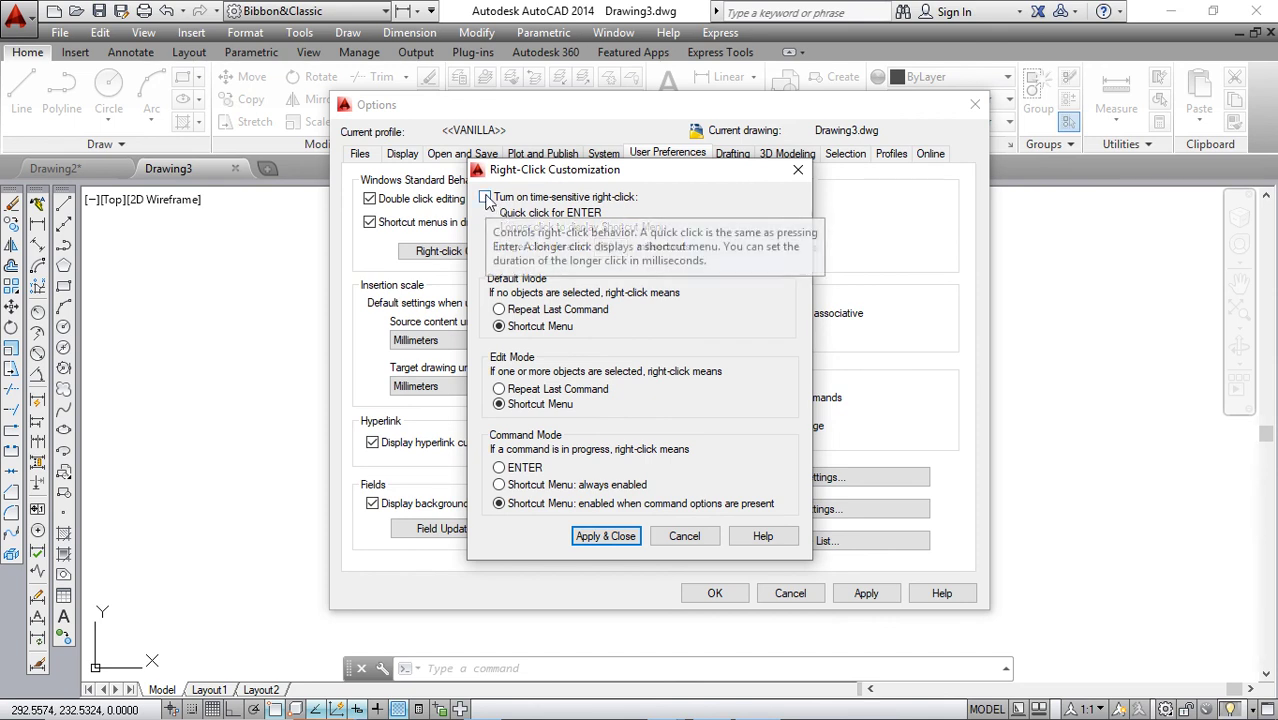
click(486, 198)
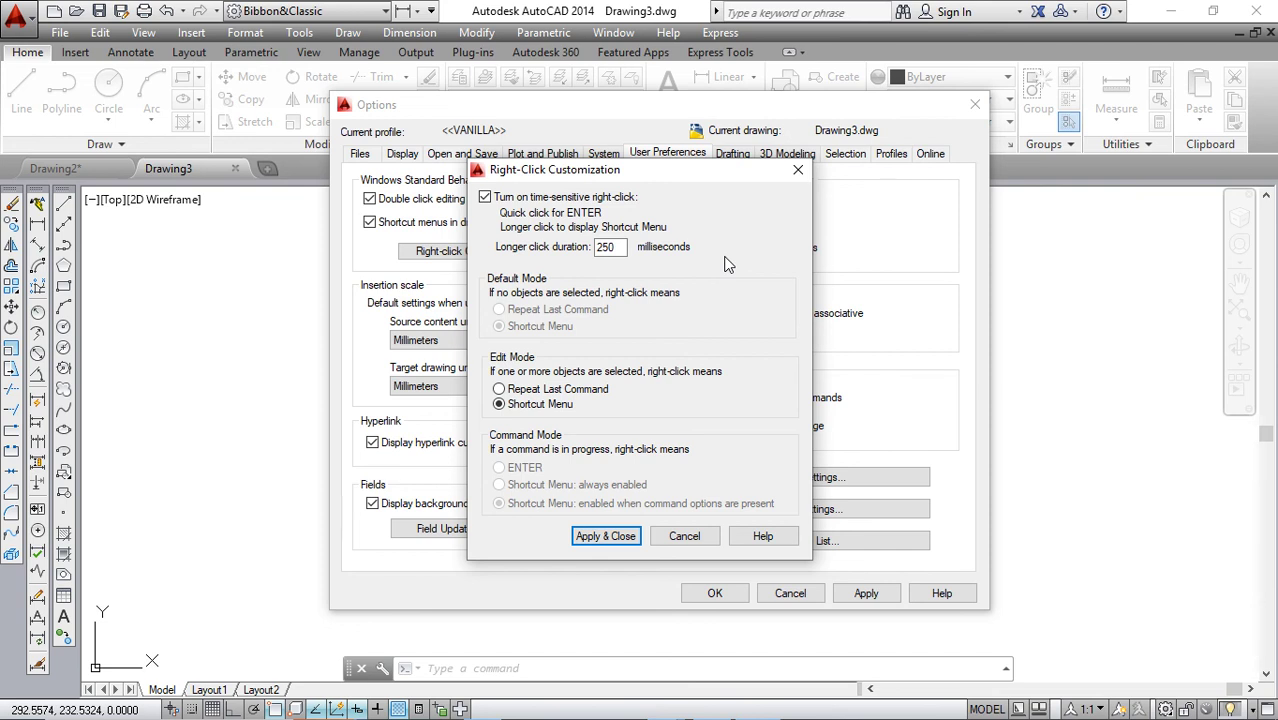
click(607, 536)
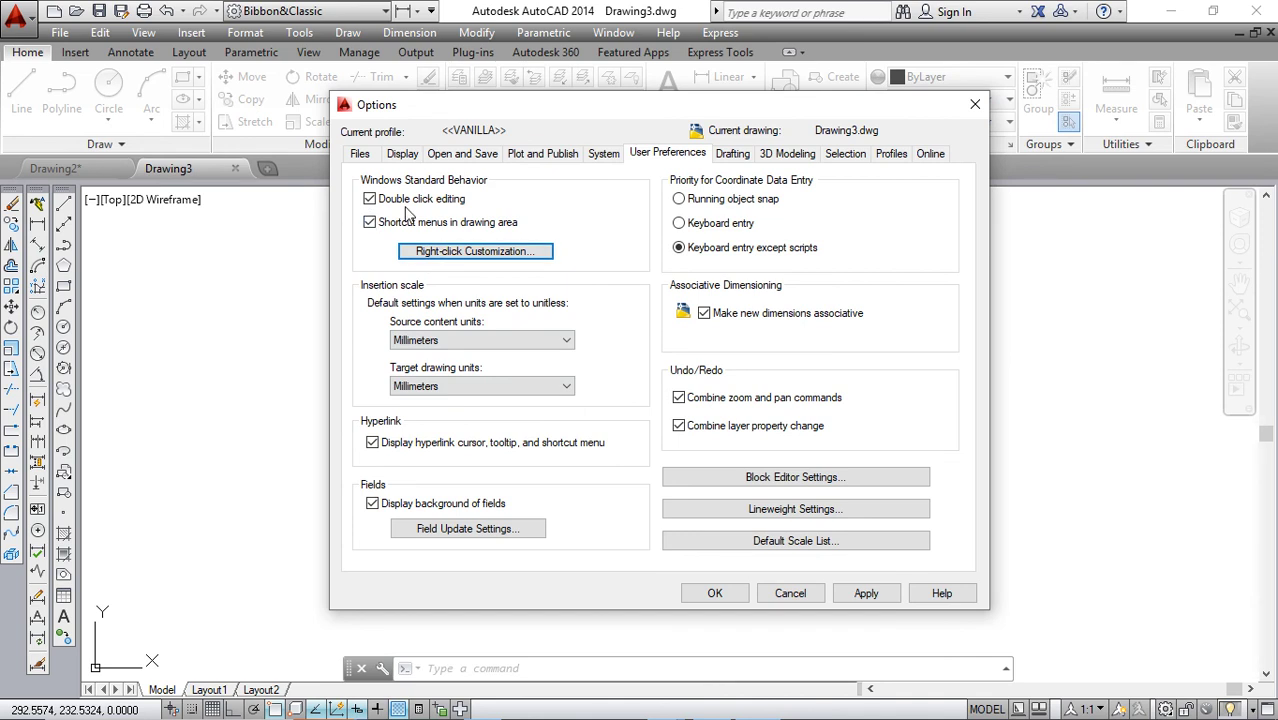
Step: Review the Drafting tab's AutoSnap and AutoTrack options, then move to the Selection tab
click(731, 160)
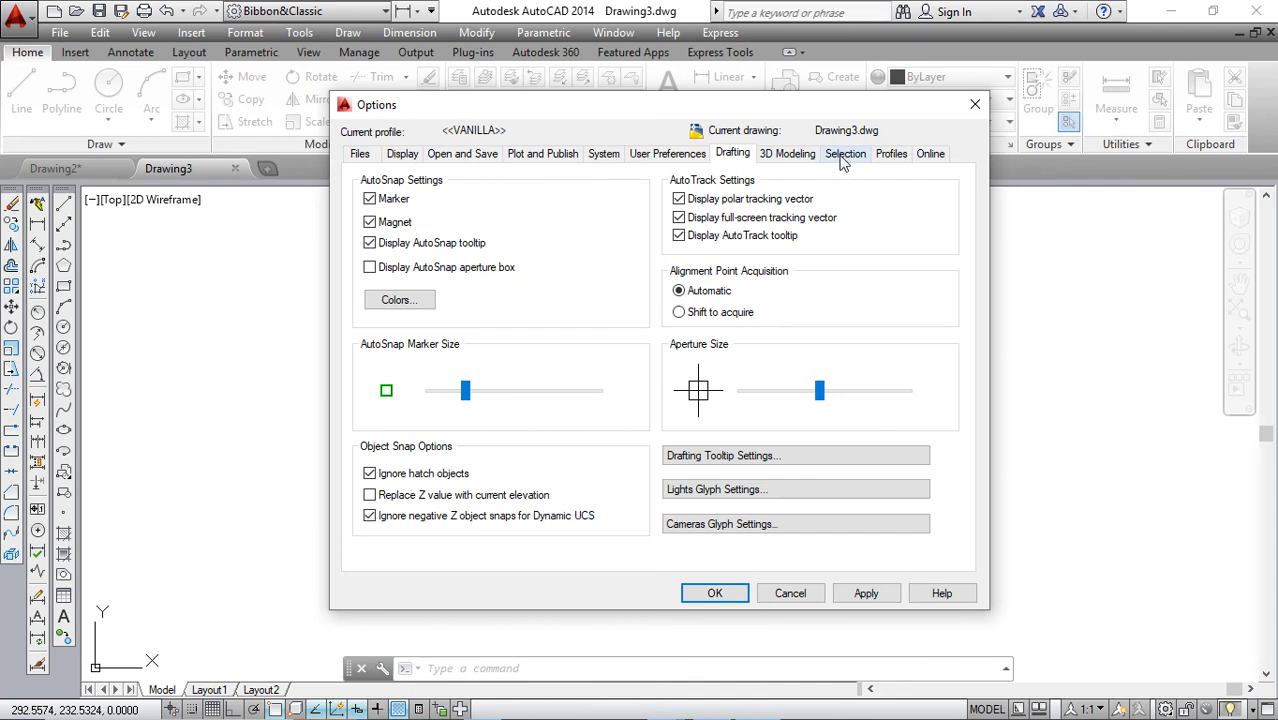
click(842, 163)
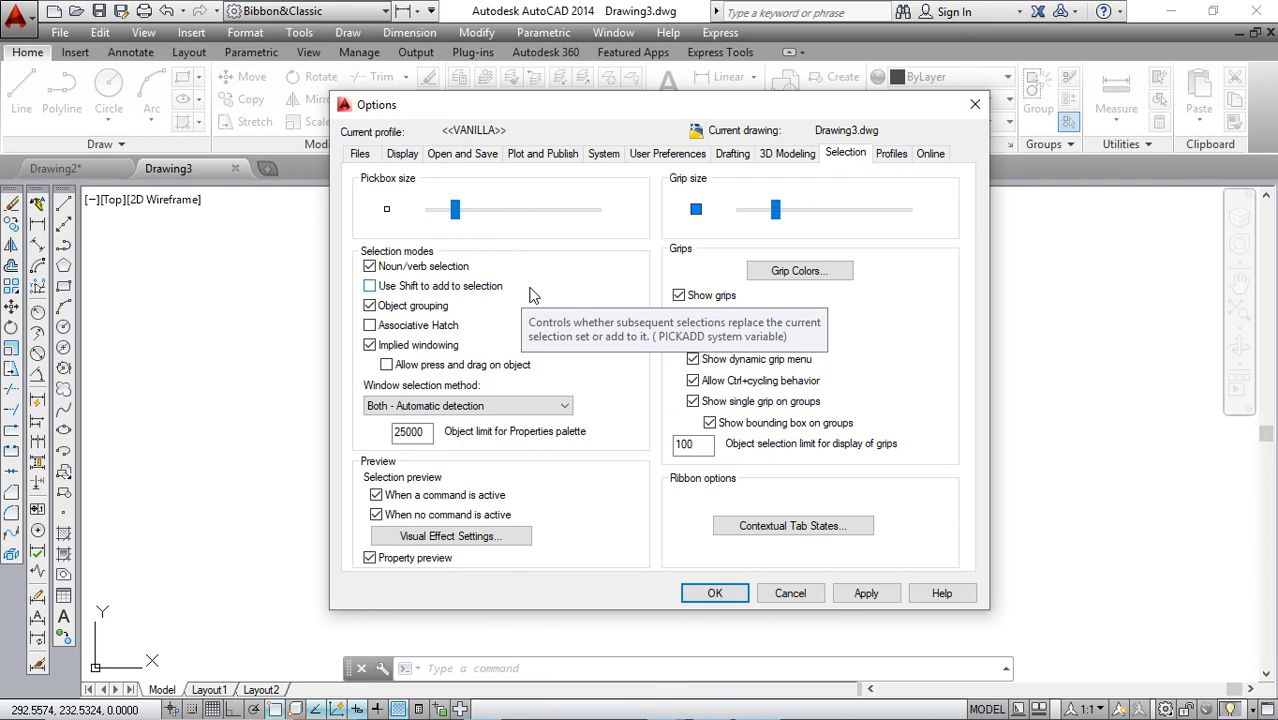
Step: Leave 'Use Shift to add to selection' unchecked and apply the Options changes
click(376, 292)
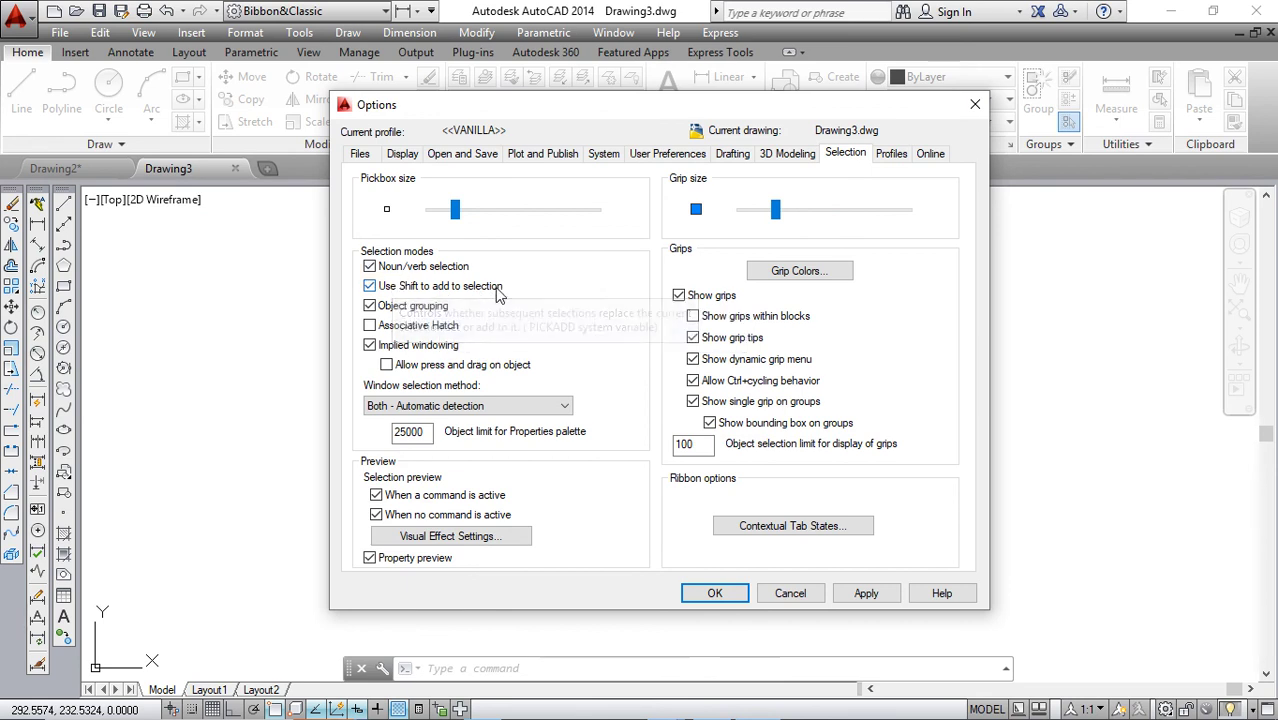
click(370, 286)
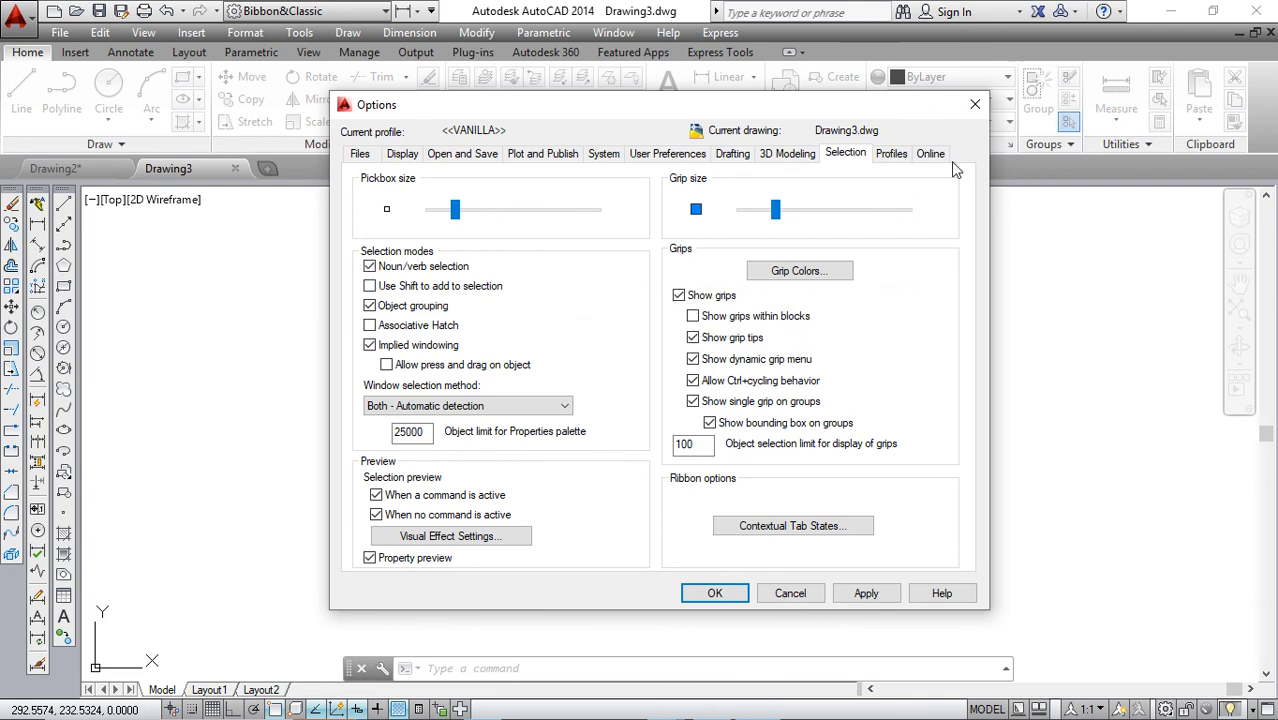
click(866, 593)
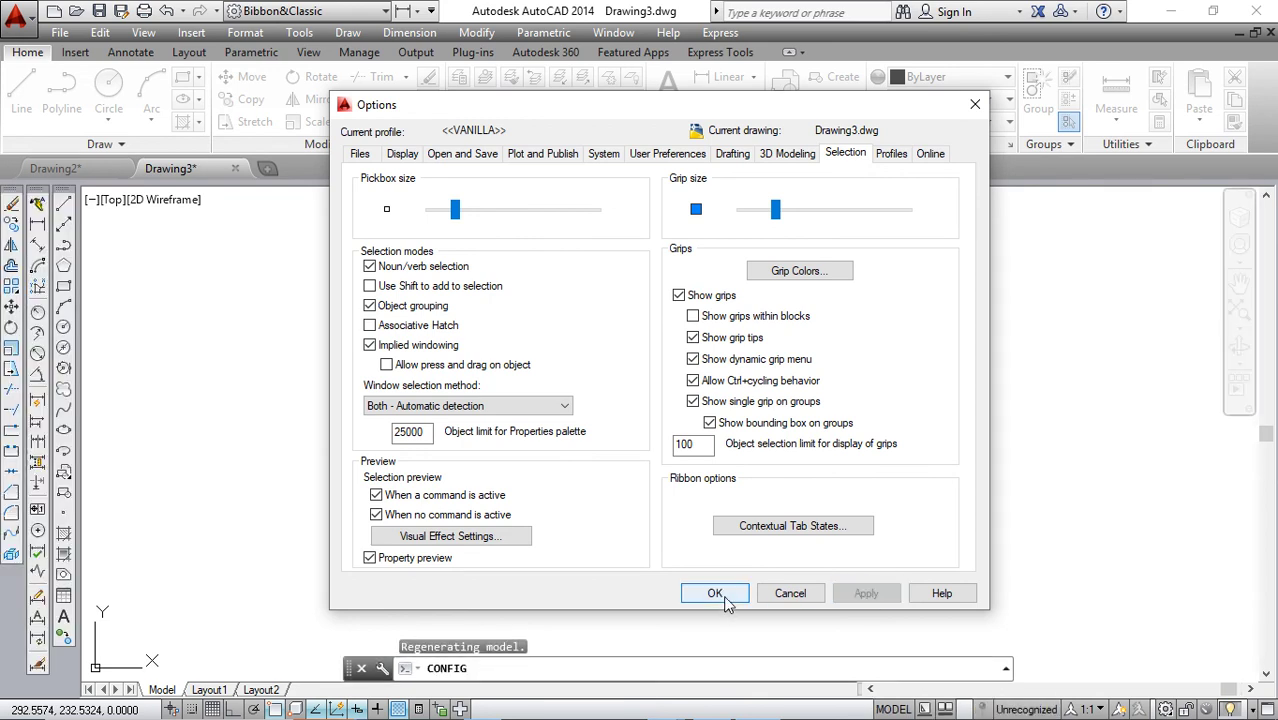
Step: Accept Options with OK and switch Drawing3 to the Layout1 paper layout
click(724, 594)
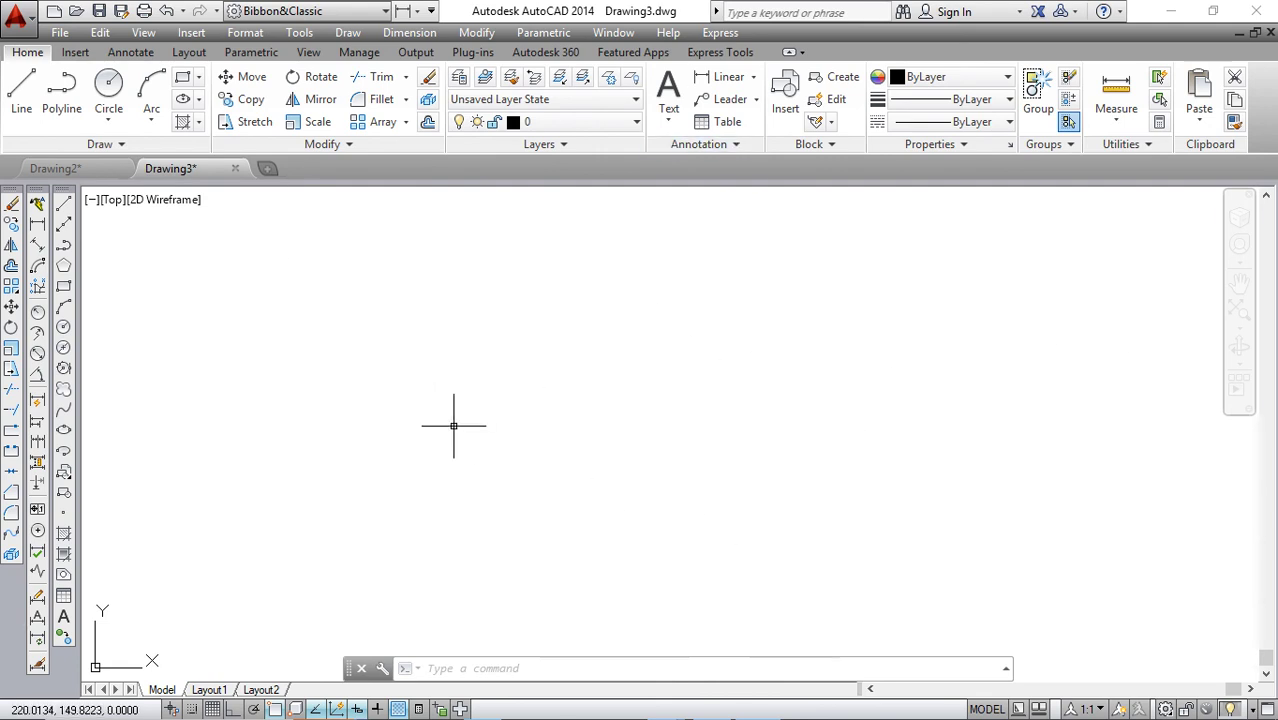
click(210, 690)
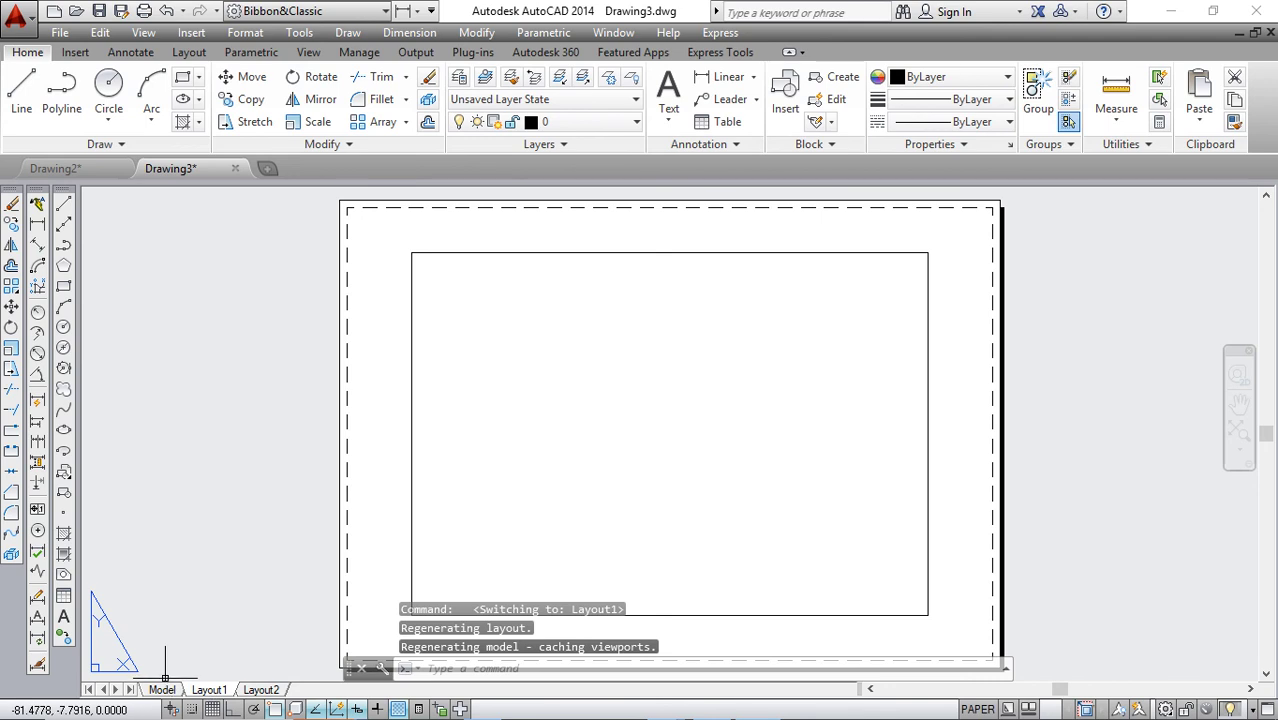
Step: Switch Drawing3 from Layout1 back to model space
click(163, 690)
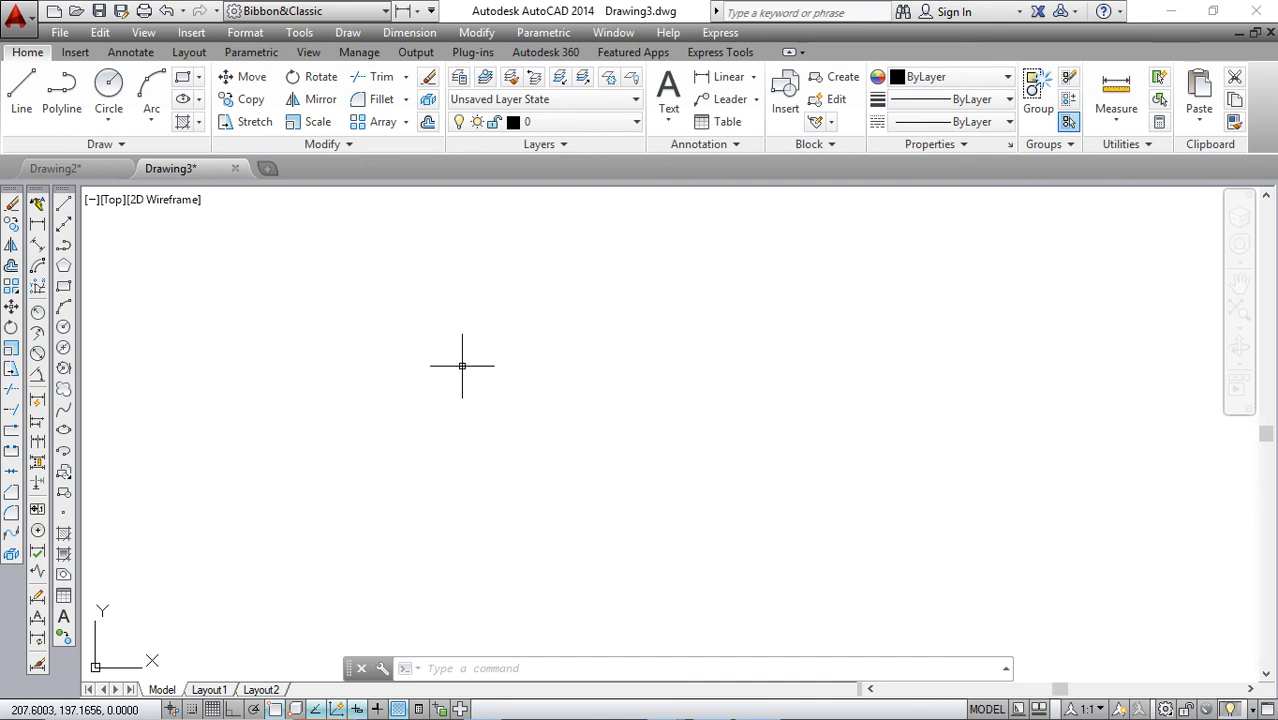
Step: Look through the Format menu, then start the LIMITS command from the command line
click(300, 33)
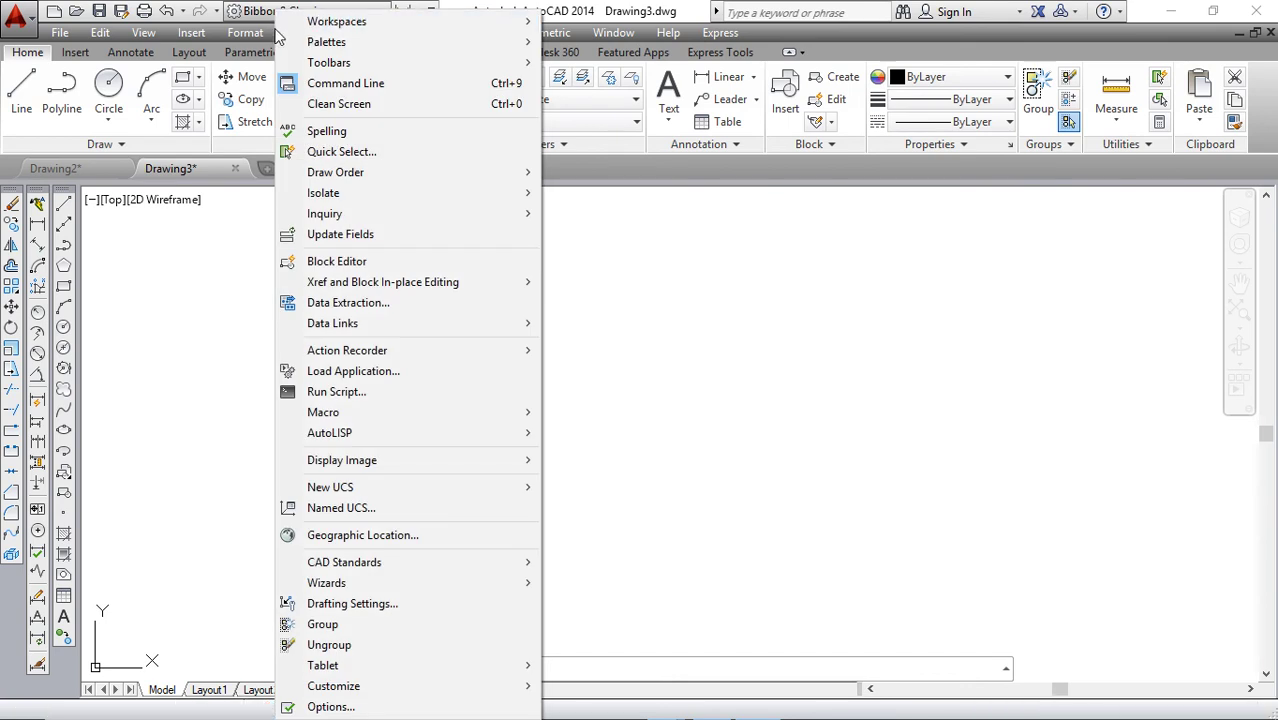
mouse_move(245, 33)
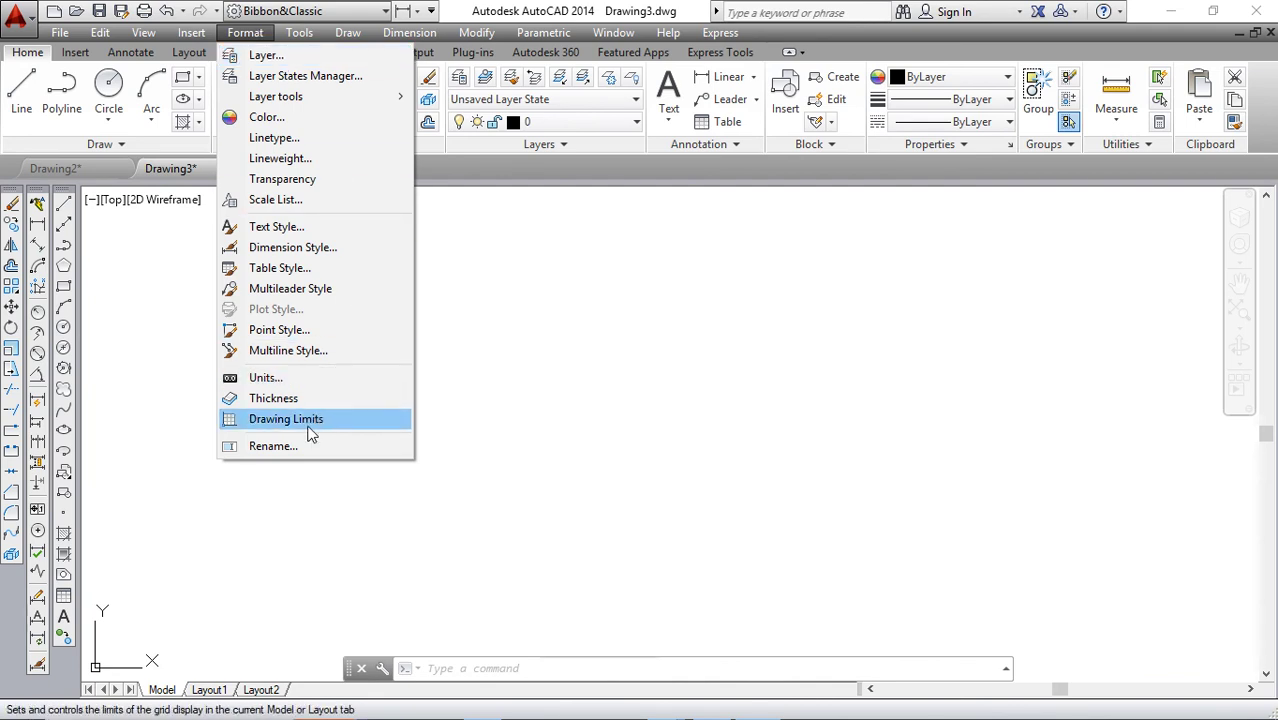
click(586, 388)
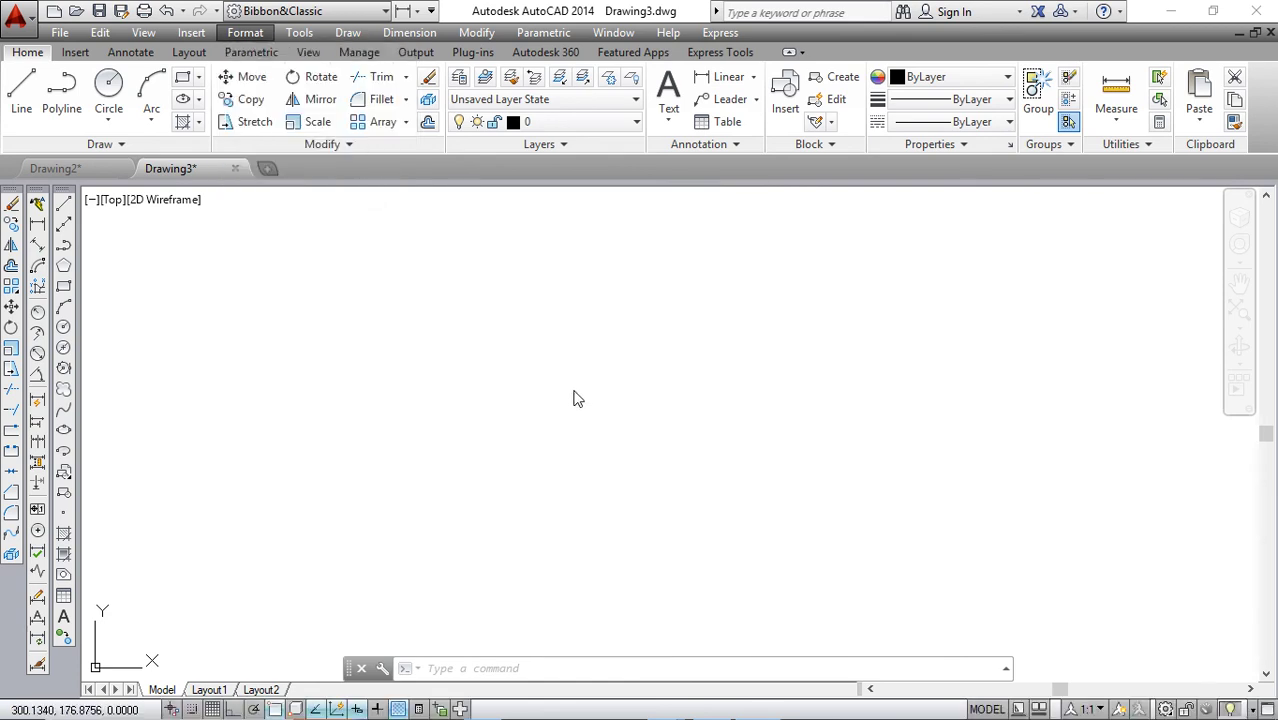
click(577, 390)
click(562, 458)
text(LI)
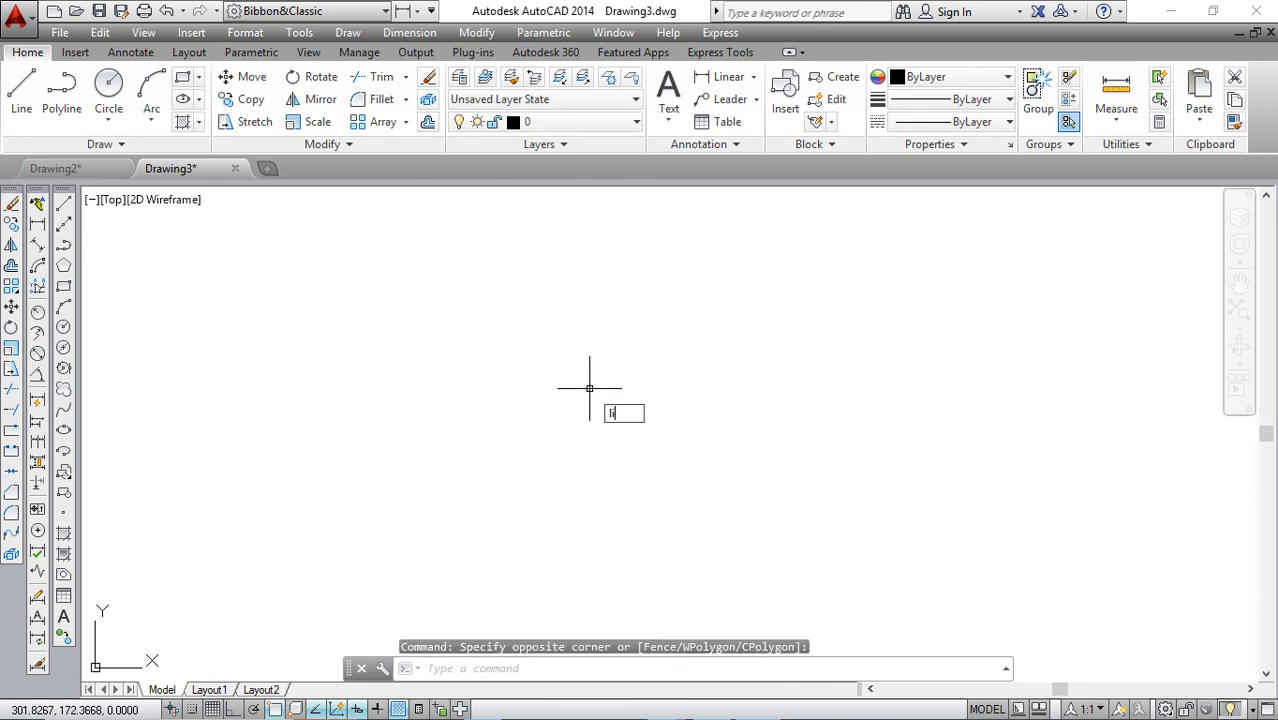
text(M)
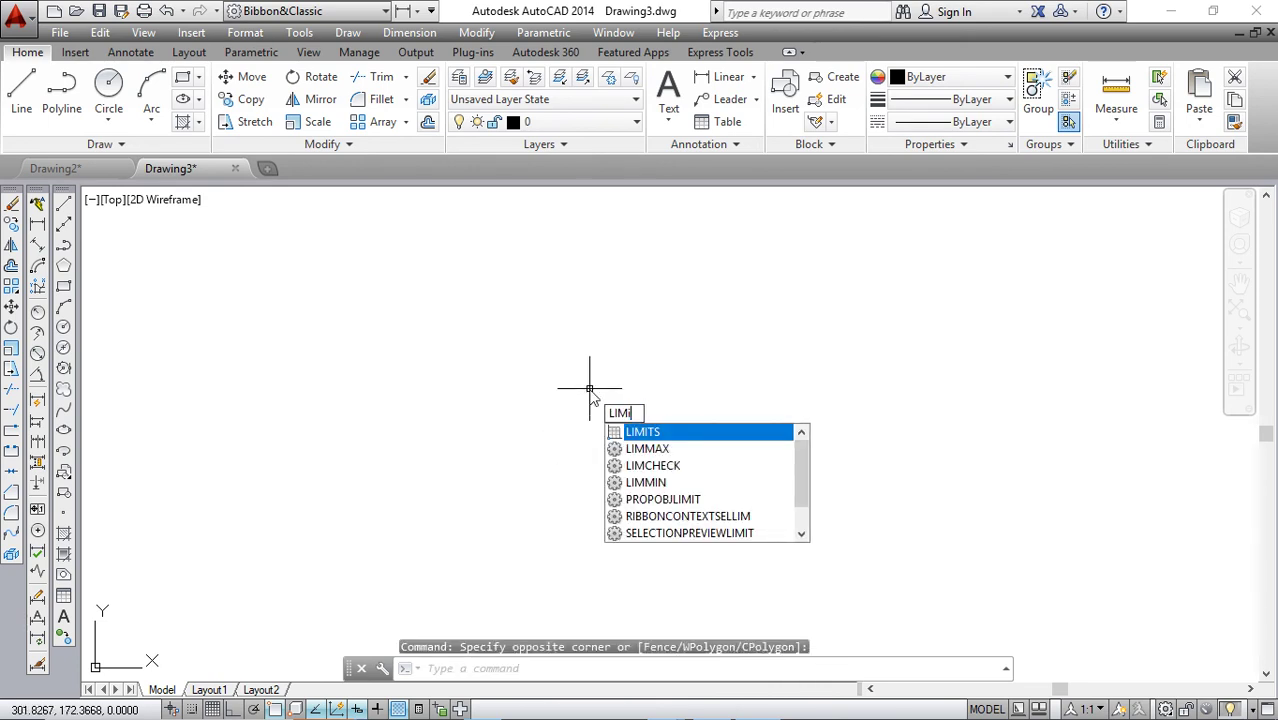
text(I)
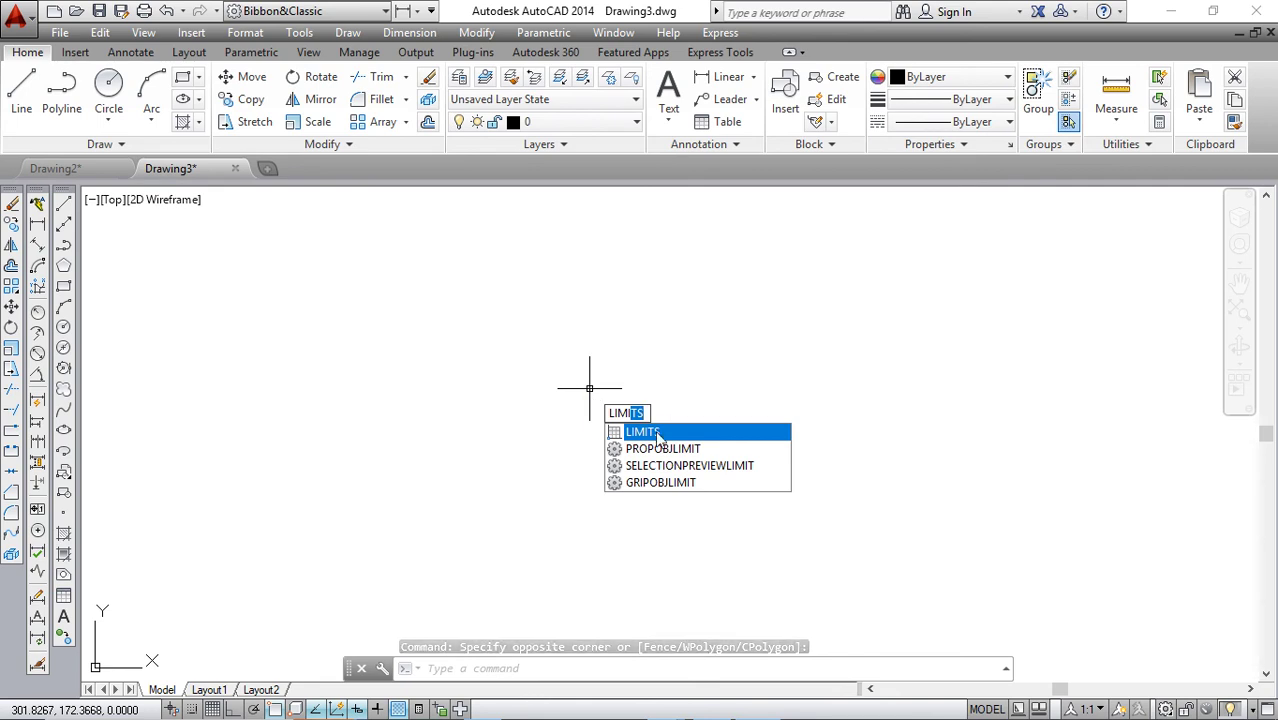
key(Escape)
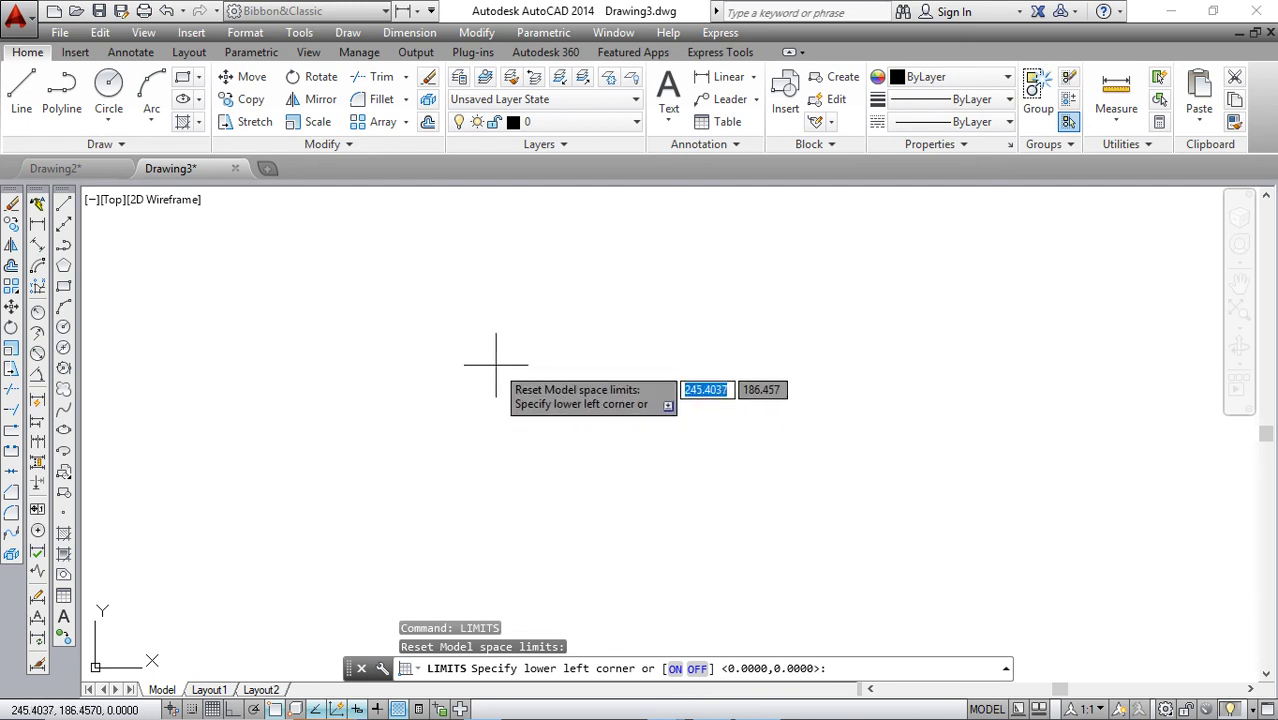
Step: Set the drawing limits from 0,0 to 3000,3000, then rerun LIMITS to check
text(0,0)
key(Return)
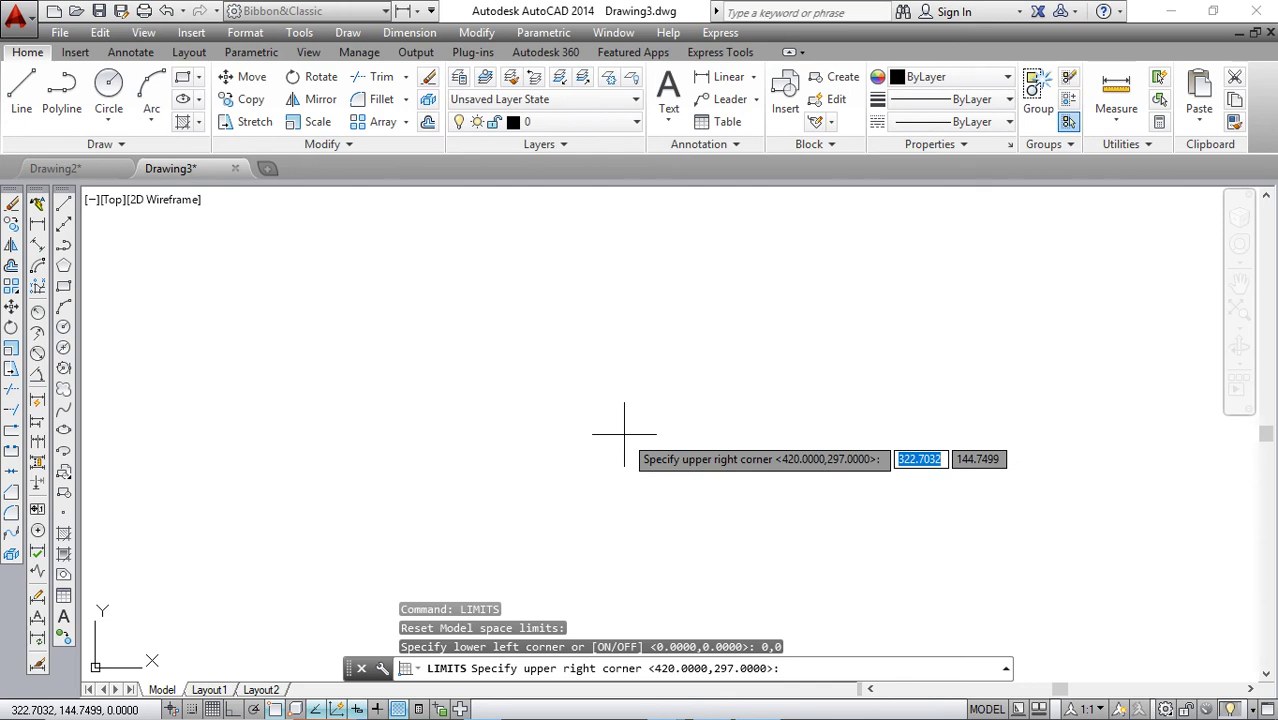
text(3000)
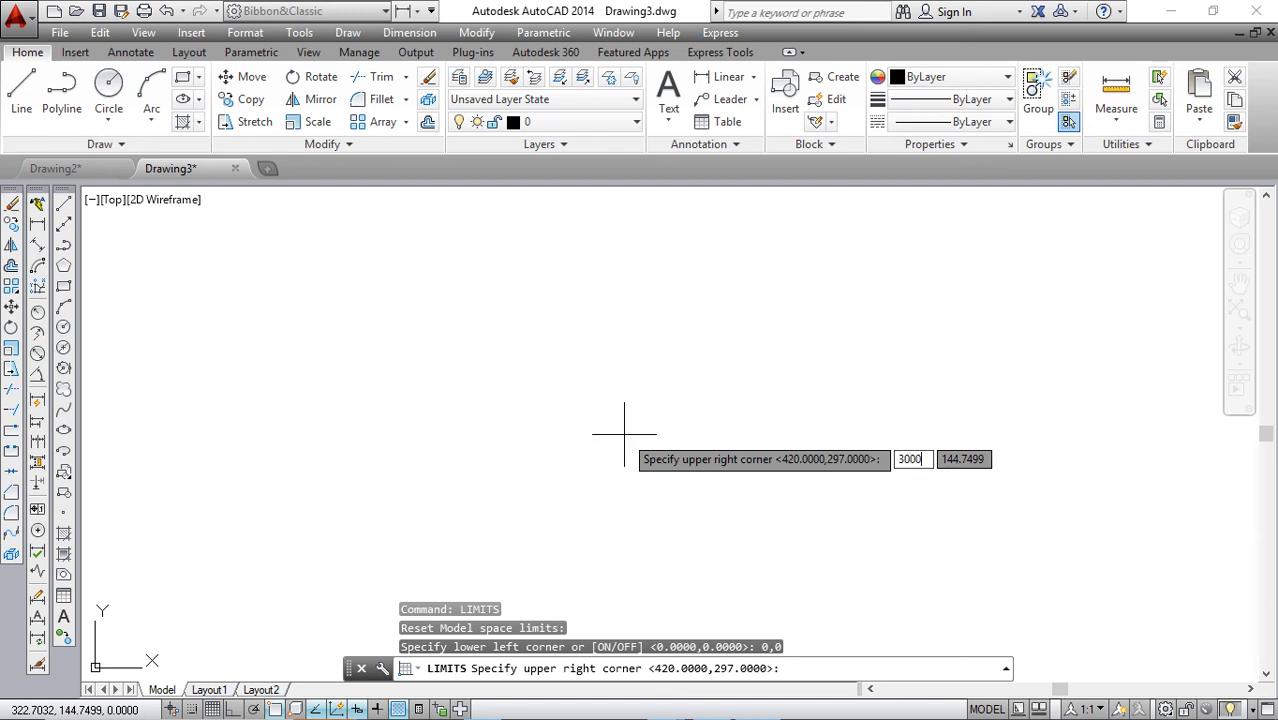
key(Tab)
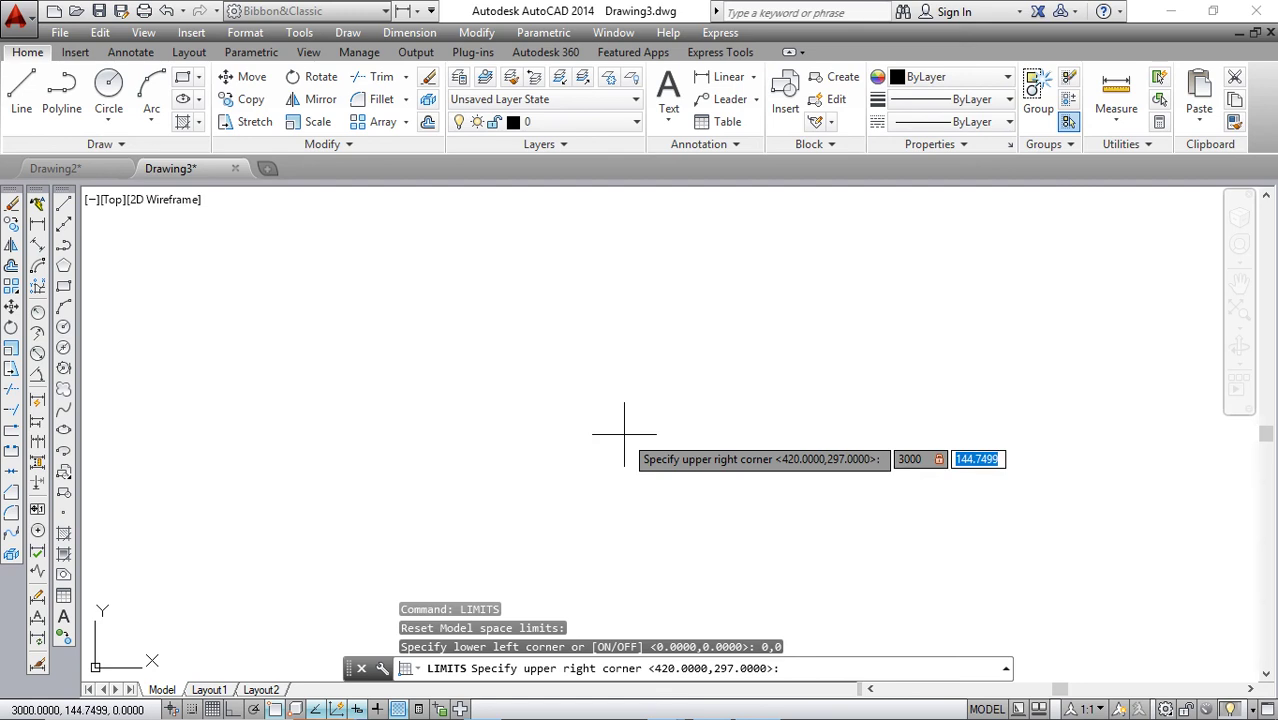
text(3000)
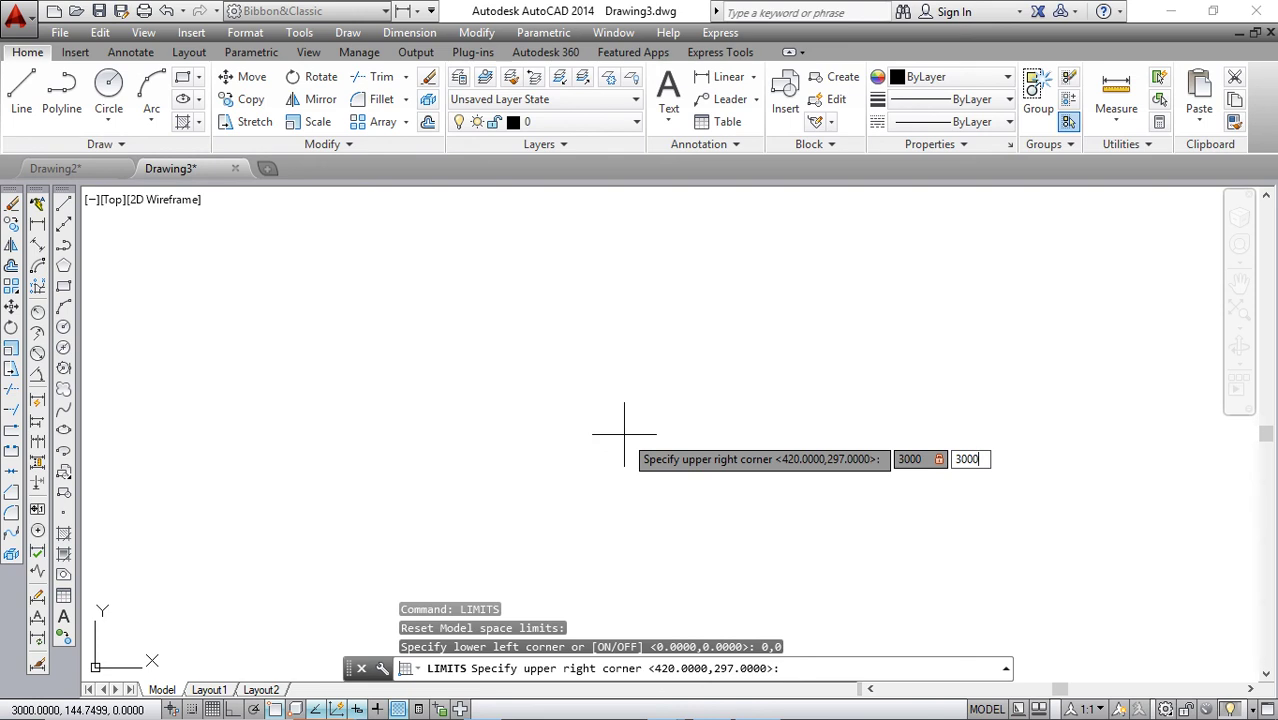
key(Return)
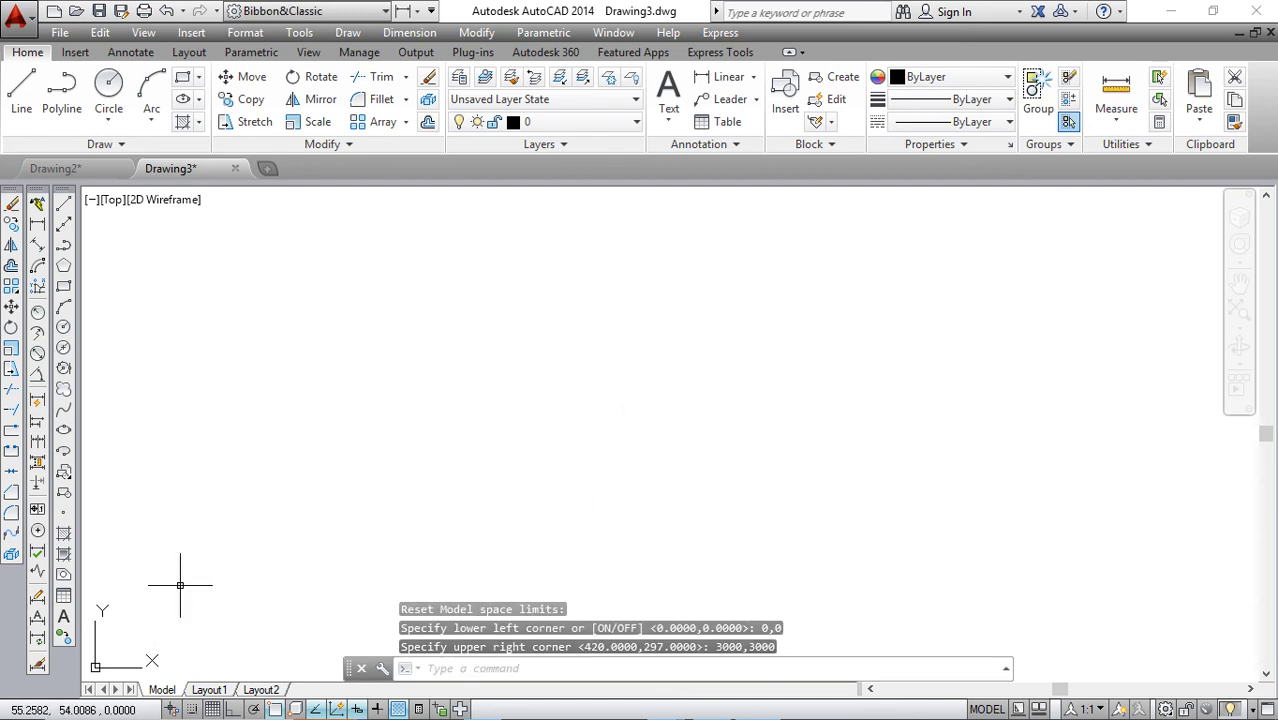
key(Return)
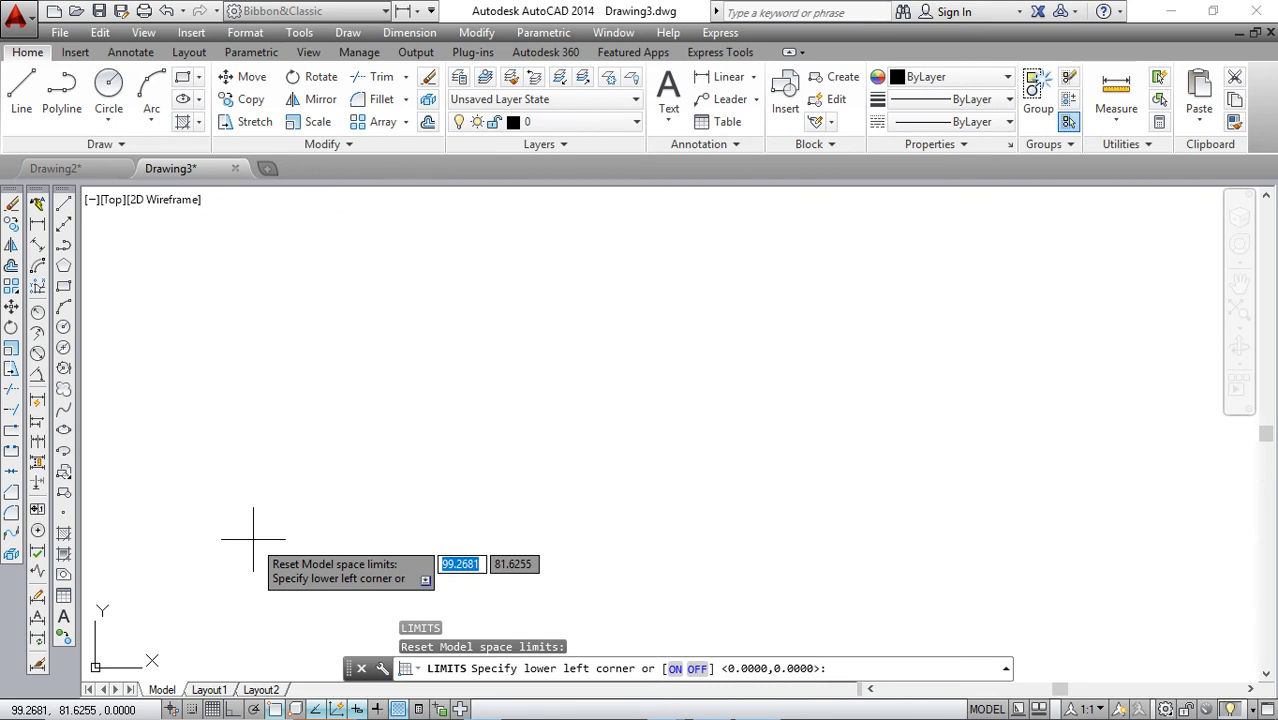
Step: Confirm the limits are still 0,0 and 3000,3000, then cancel the prompt
key(Return)
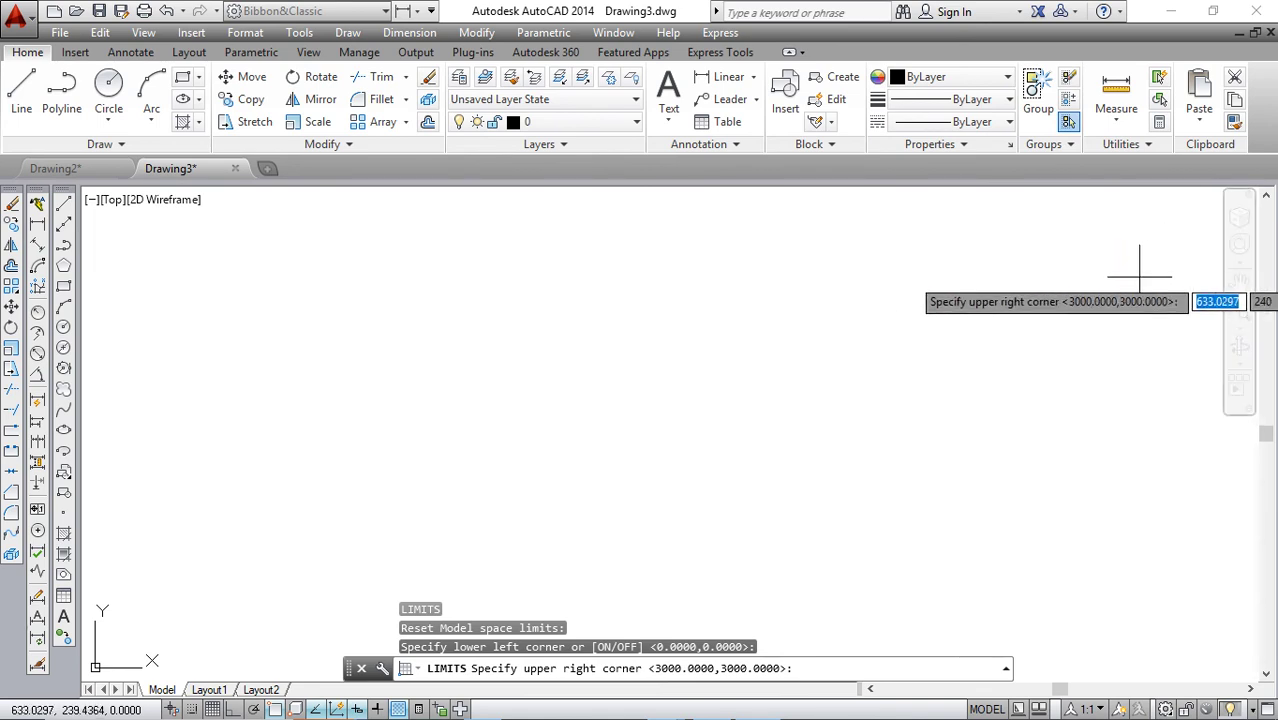
key(Escape)
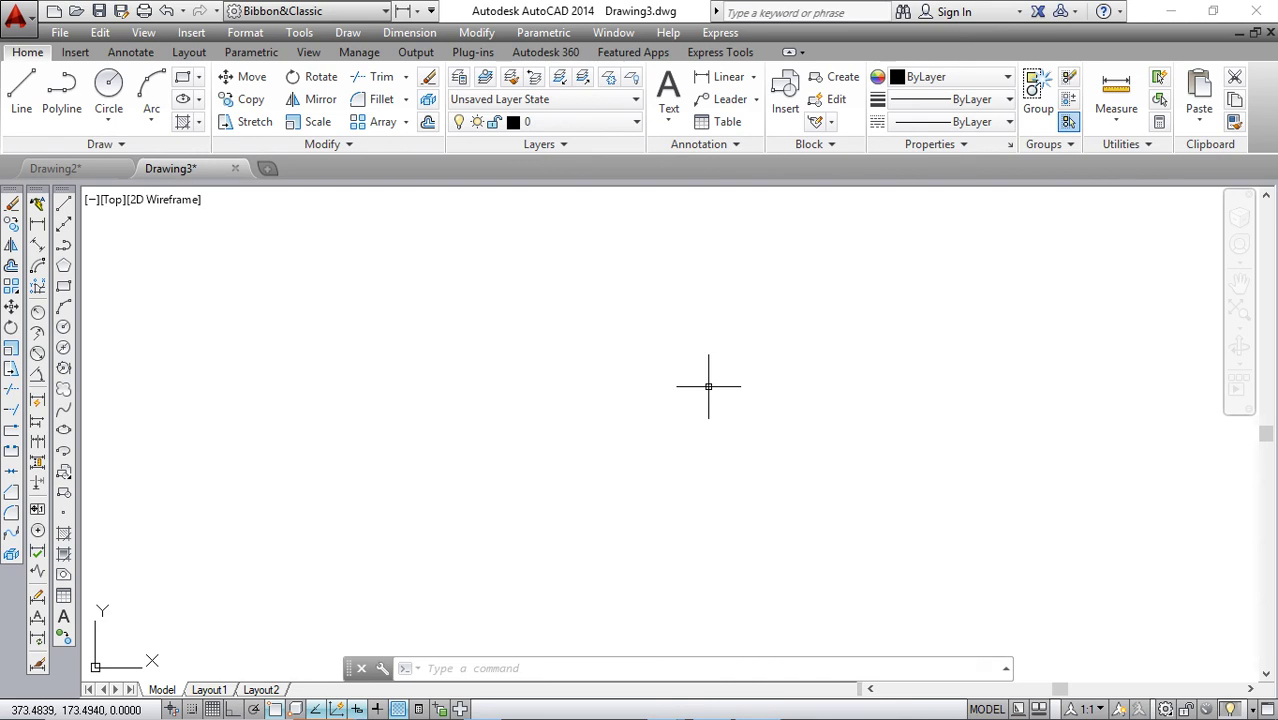
Step: Zoom All so the 3000 by 3000 limits fill the view
click(143, 32)
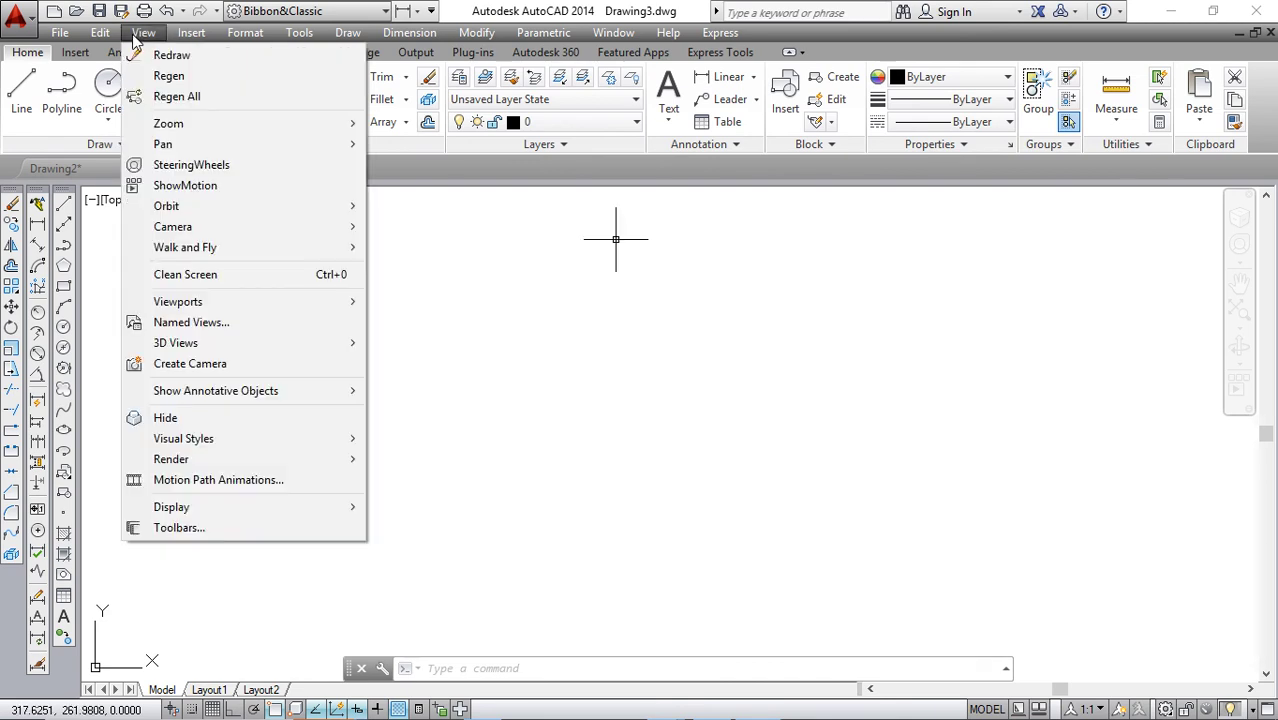
mouse_move(168, 123)
click(401, 328)
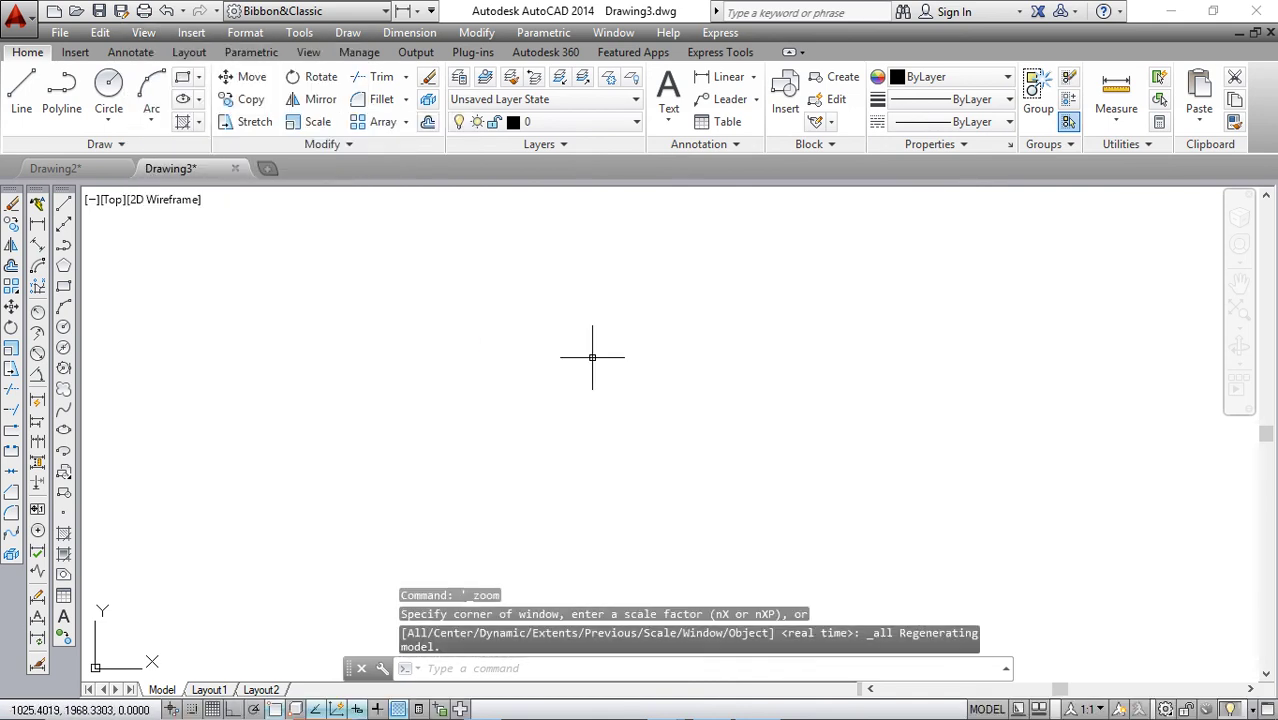